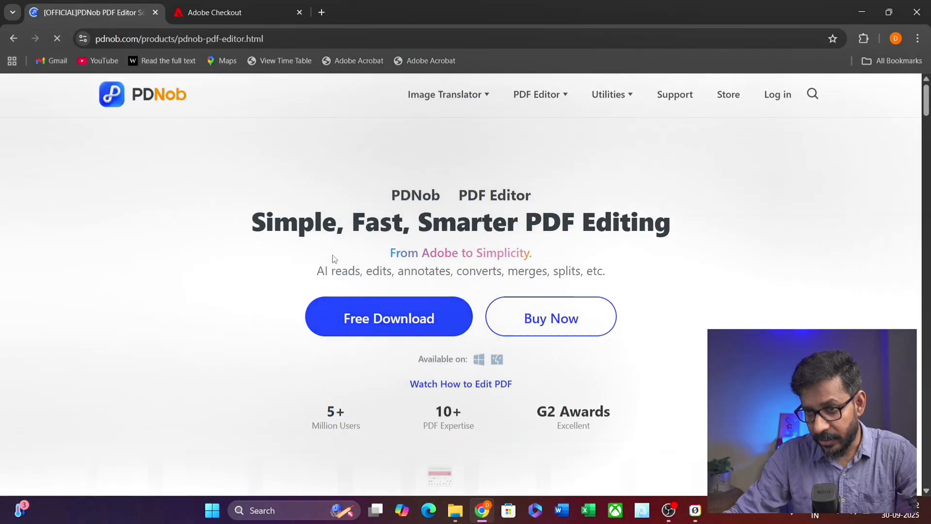
# - Open the PDNob pricing plans page and scroll through the available plans
pyautogui.scroll(-3, 557, 145)
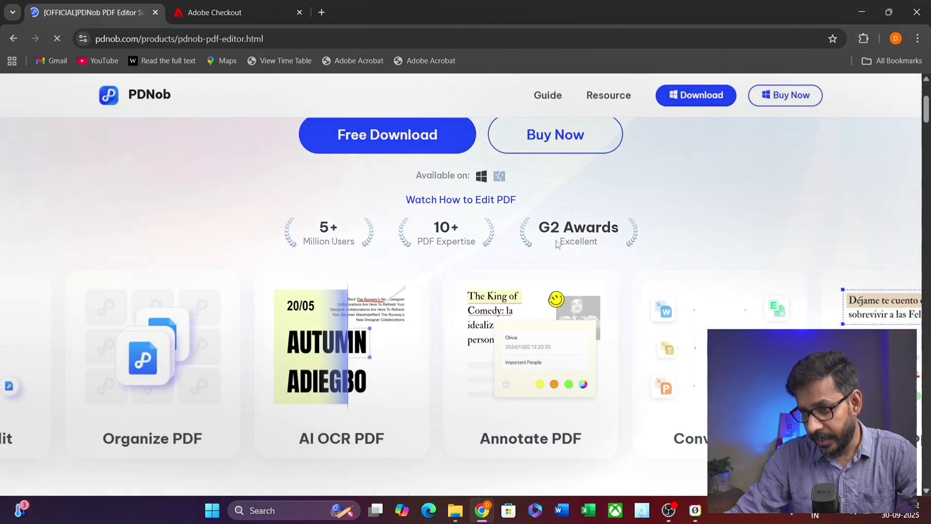
pyautogui.click(557, 139)
pyautogui.scroll(-2, 358, 310)
pyautogui.scroll(-1, 358, 309)
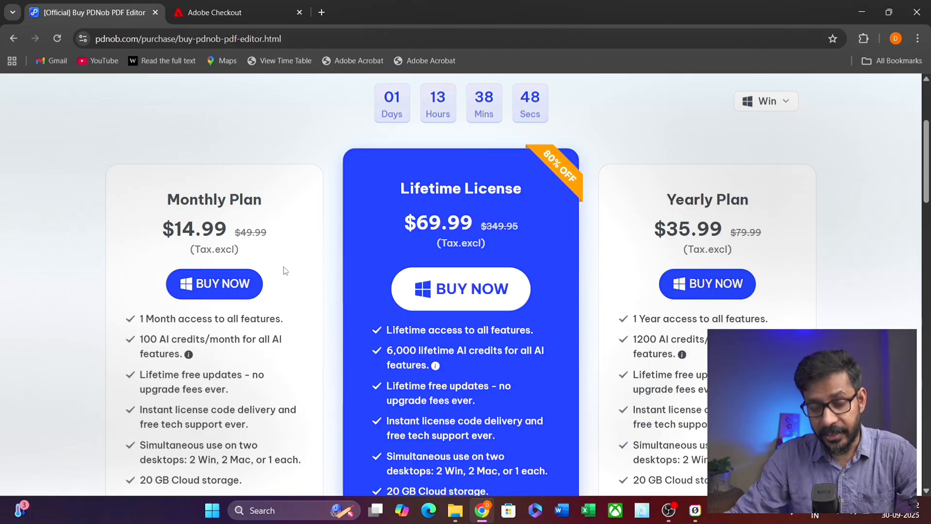
pyautogui.scroll(-3, 281, 265)
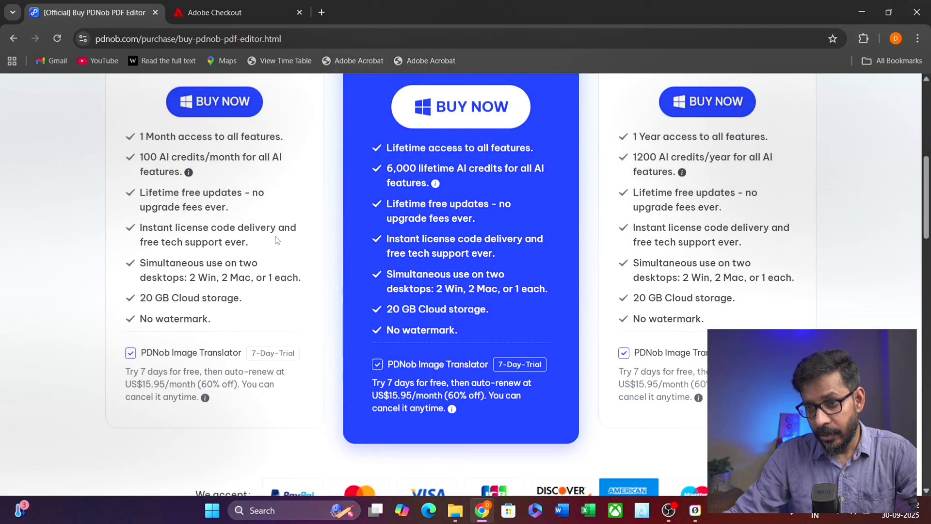
pyautogui.scroll(3, 147, 138)
# - Compare with Acrobat Pro's checkout prices, then review the PDNob plans again
pyautogui.click(225, 19)
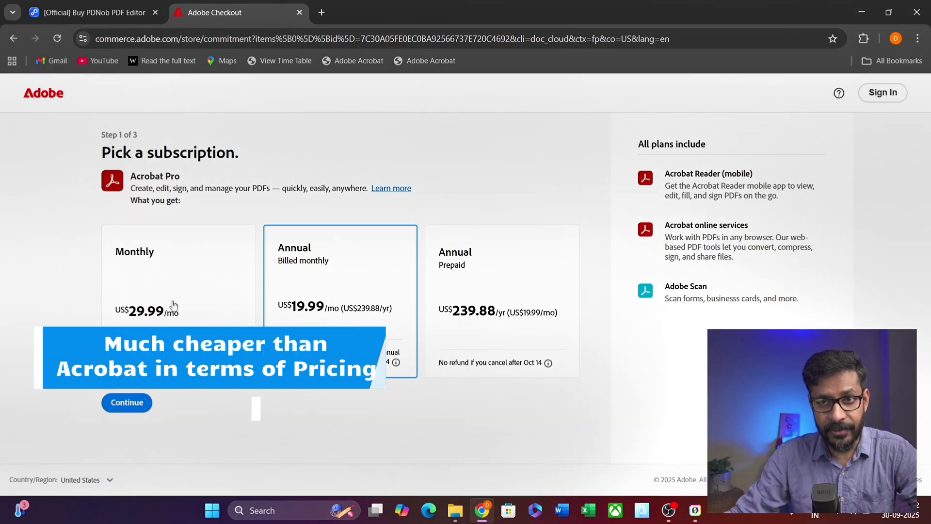
pyautogui.click(93, 12)
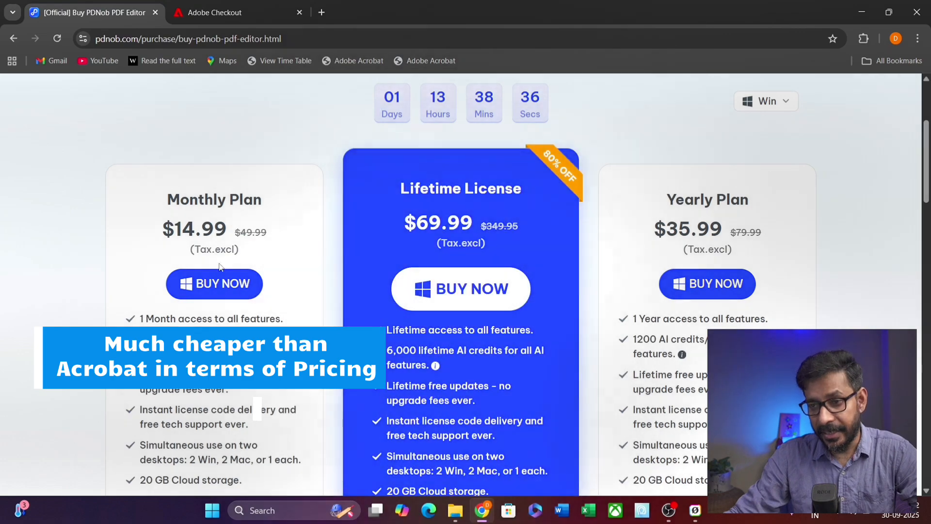
pyautogui.scroll(-2, 439, 271)
pyautogui.scroll(2, 458, 231)
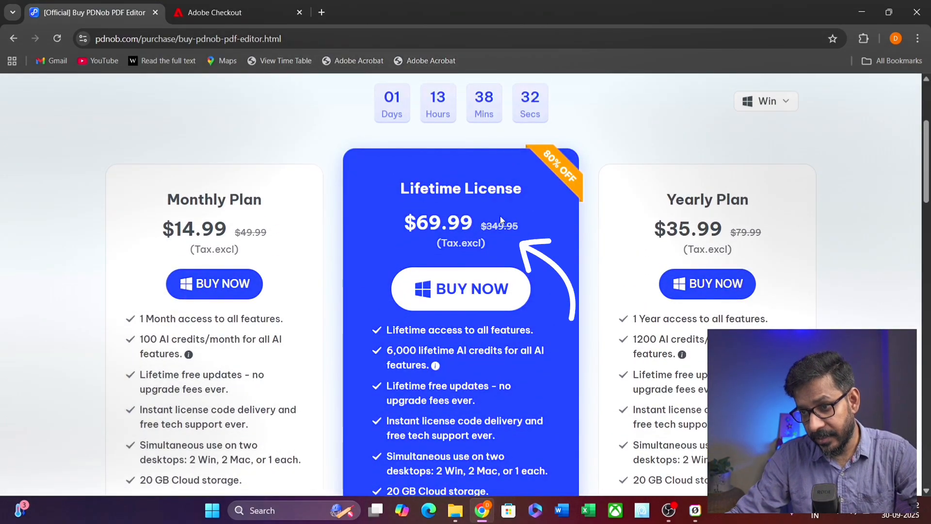
pyautogui.scroll(-5, 500, 219)
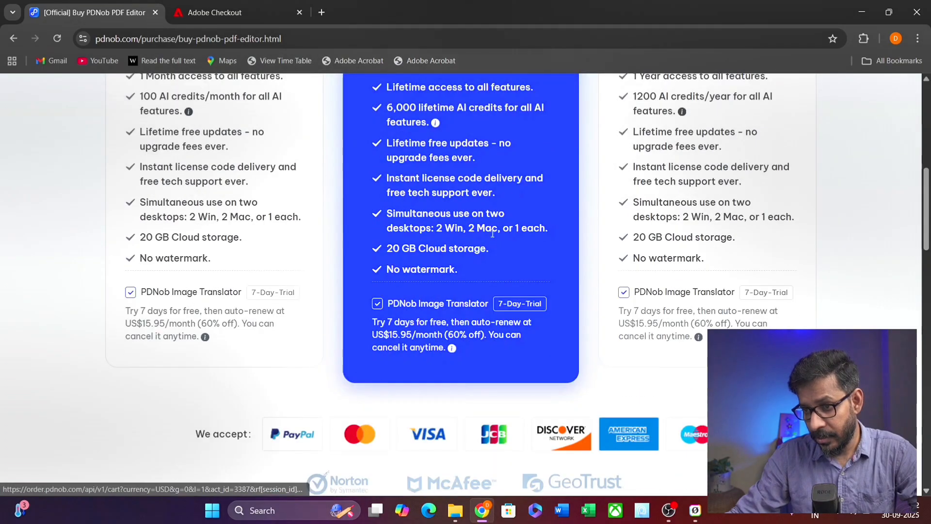
pyautogui.scroll(1, 465, 100)
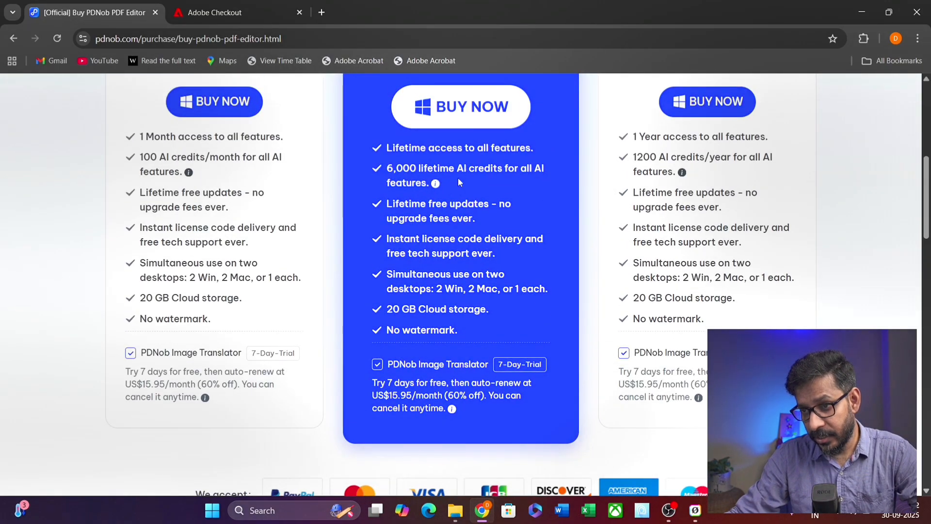
pyautogui.scroll(5, 611, 231)
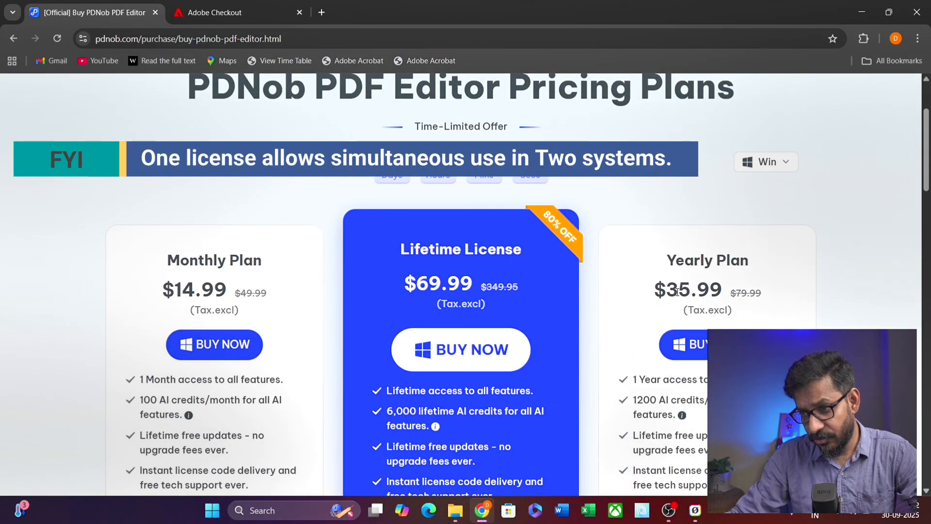
# - Recheck Acrobat Pro's subscription prices against PDNob's, then go to the pdnob.com homepage
pyautogui.click(262, 13)
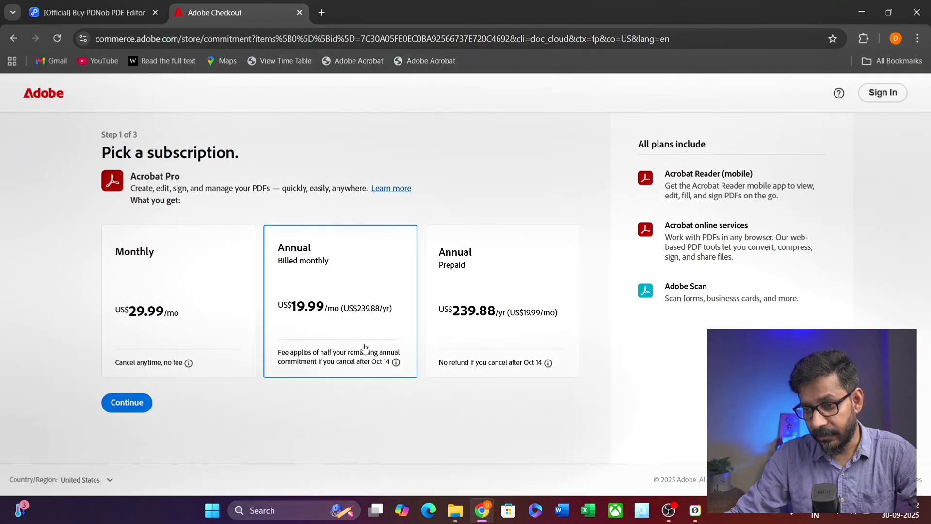
pyautogui.hotkey('ctrl', 'shift', 'Tab')
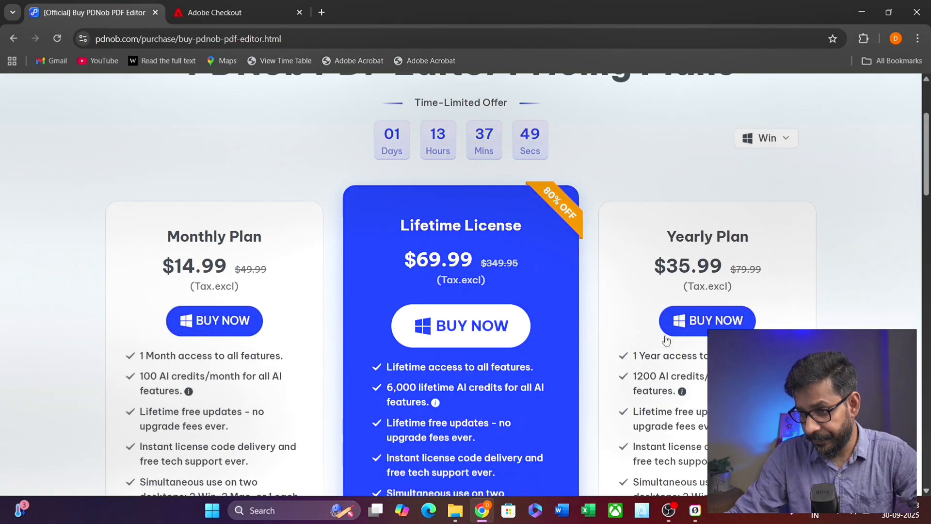
pyautogui.scroll(-1, 662, 312)
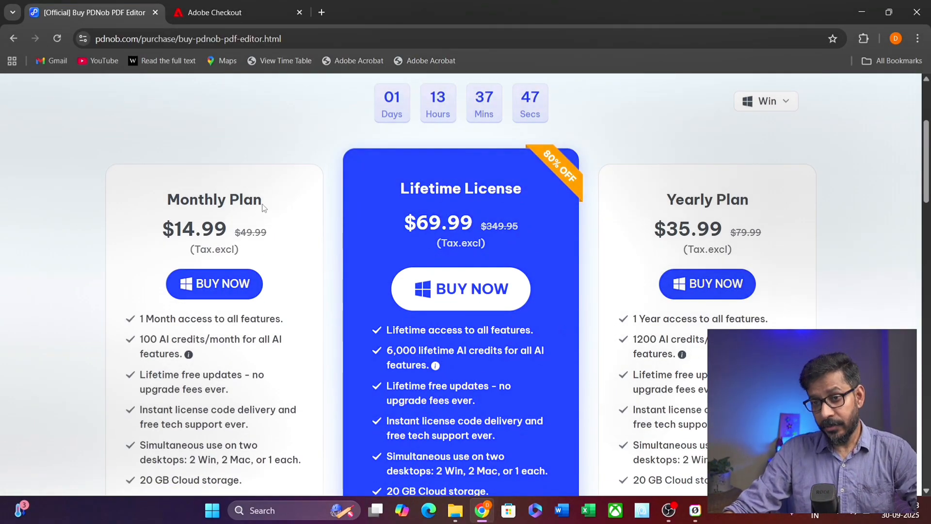
pyautogui.scroll(4, 245, 239)
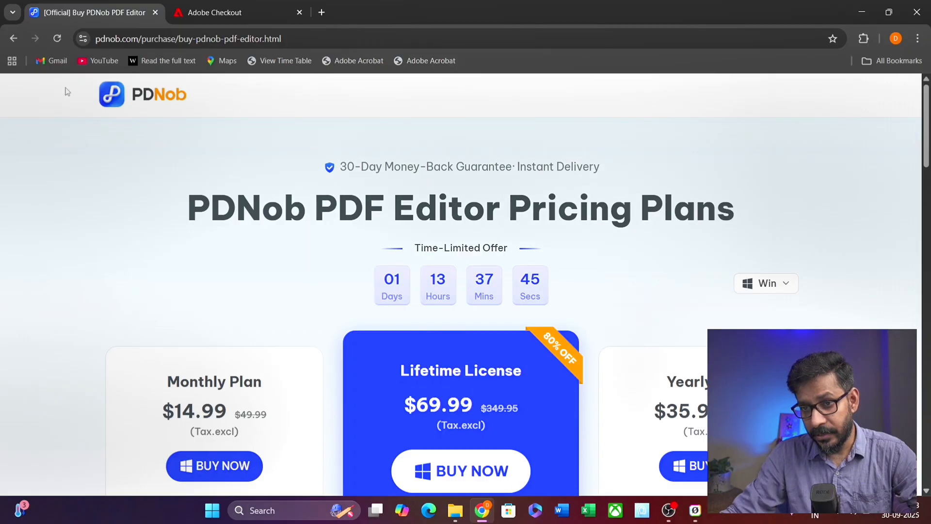
pyautogui.click(135, 96)
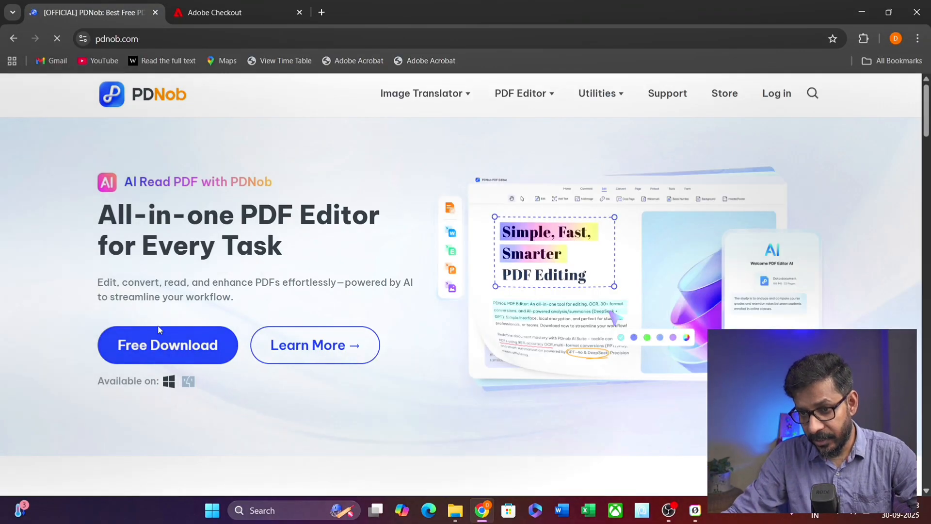
# - Download the PDNob PDF Editor installer from its product page and save it to the Desktop
pyautogui.scroll(-3, 220, 297)
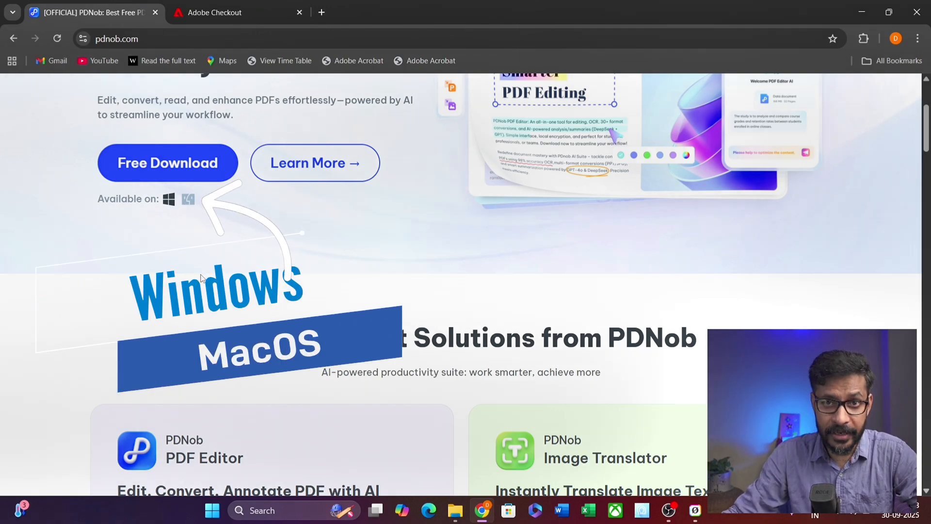
pyautogui.click(302, 162)
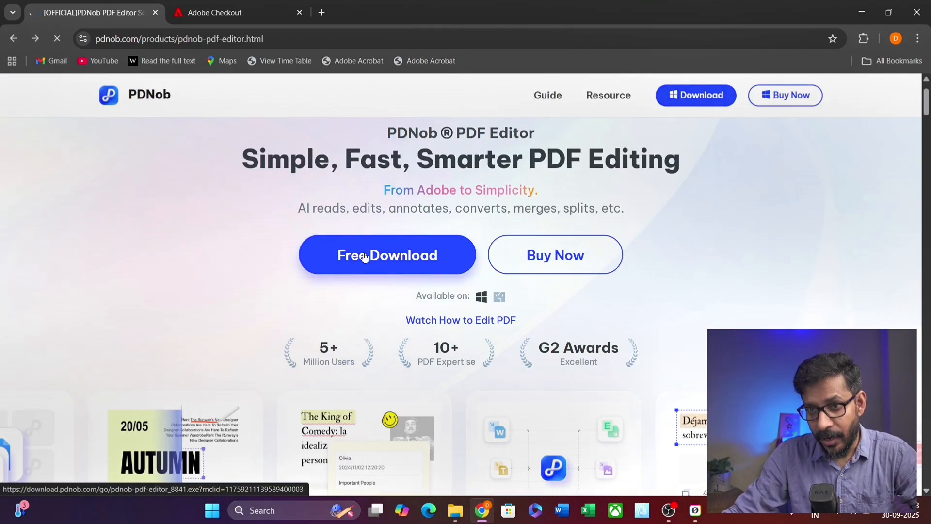
pyautogui.click(365, 256)
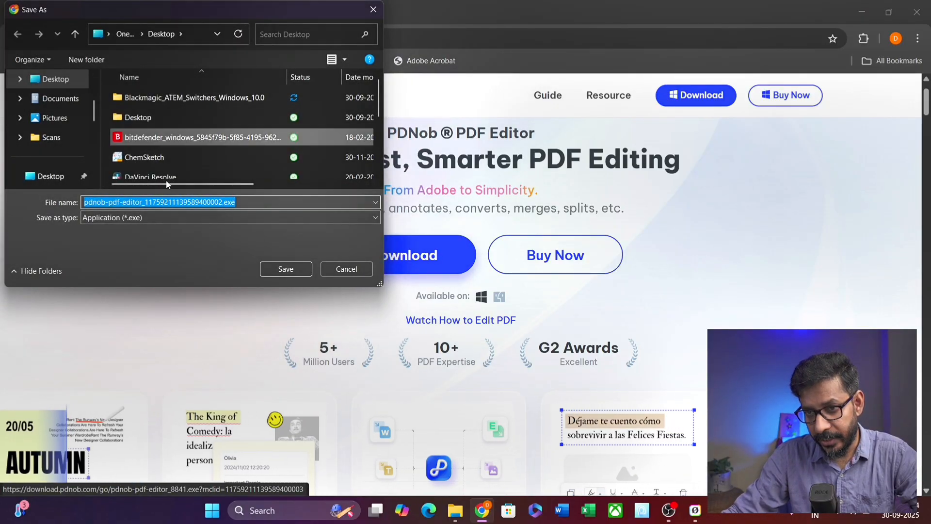
pyautogui.click(284, 272)
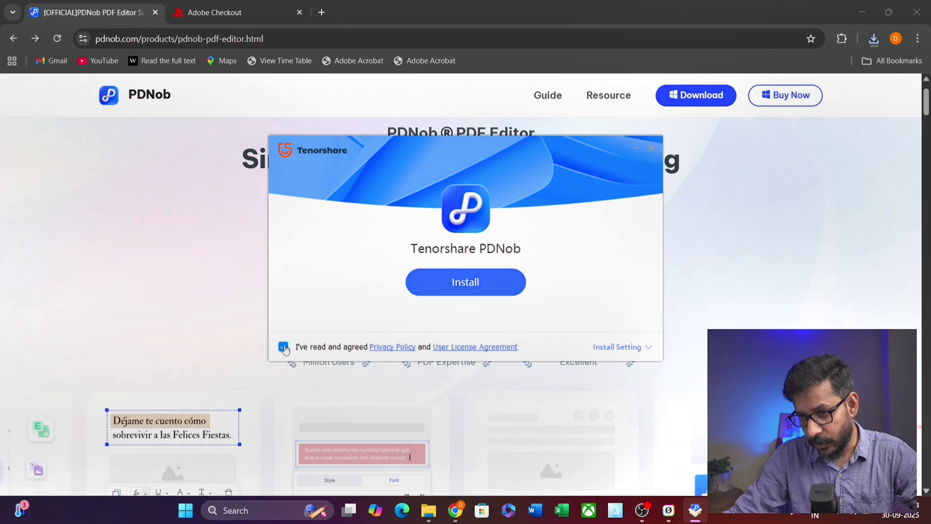
# - Accept the license agreement and start installing Tenorshare PDNob
pyautogui.click(283, 347)
pyautogui.click(283, 347)
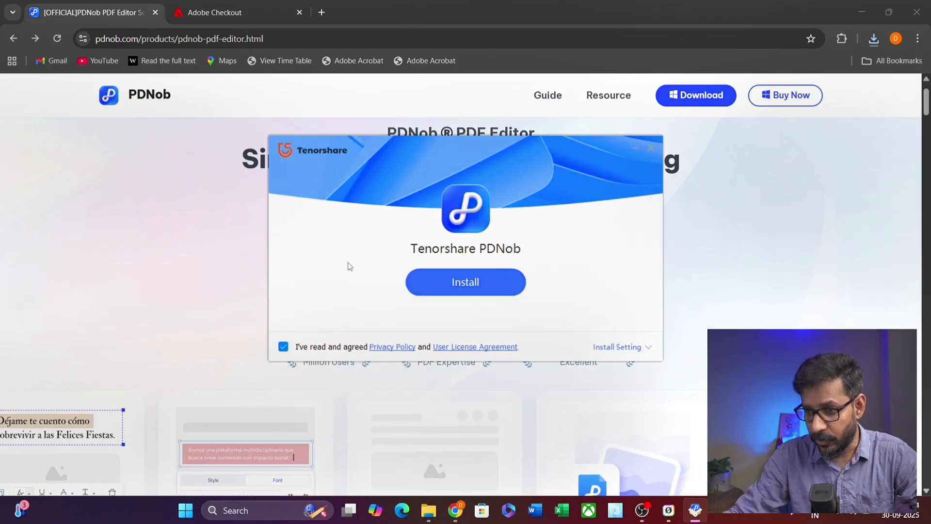
pyautogui.click(478, 284)
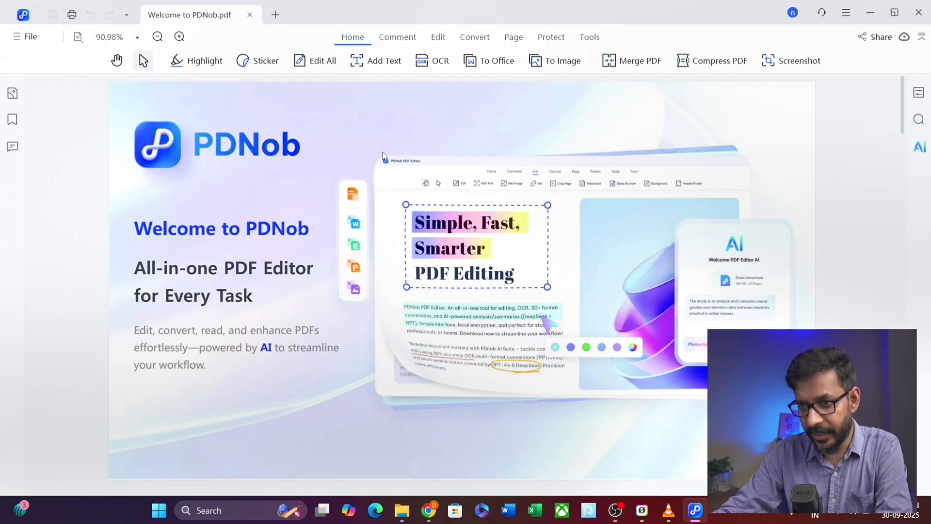
# - Scroll through the Welcome to PDNob guide's pages, such as OCR Scanned Files and AI Summarize PDF
pyautogui.scroll(-10, 552, 326)
pyautogui.scroll(-20, 553, 357)
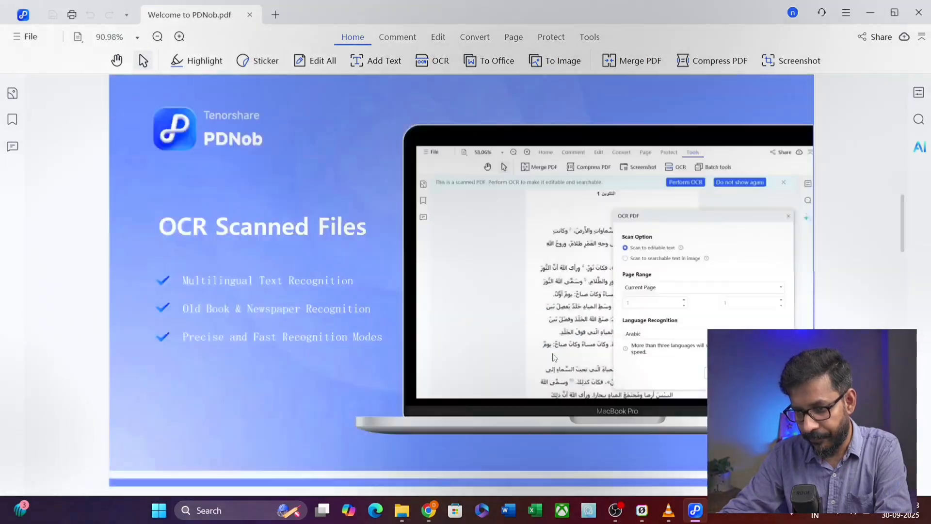
pyautogui.scroll(-3, 553, 358)
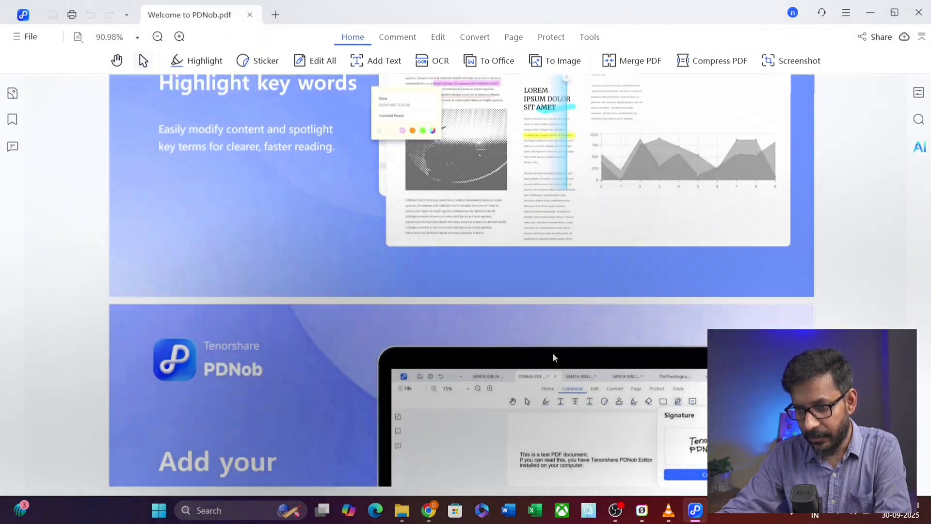
pyautogui.scroll(15, 553, 357)
pyautogui.scroll(5, 553, 358)
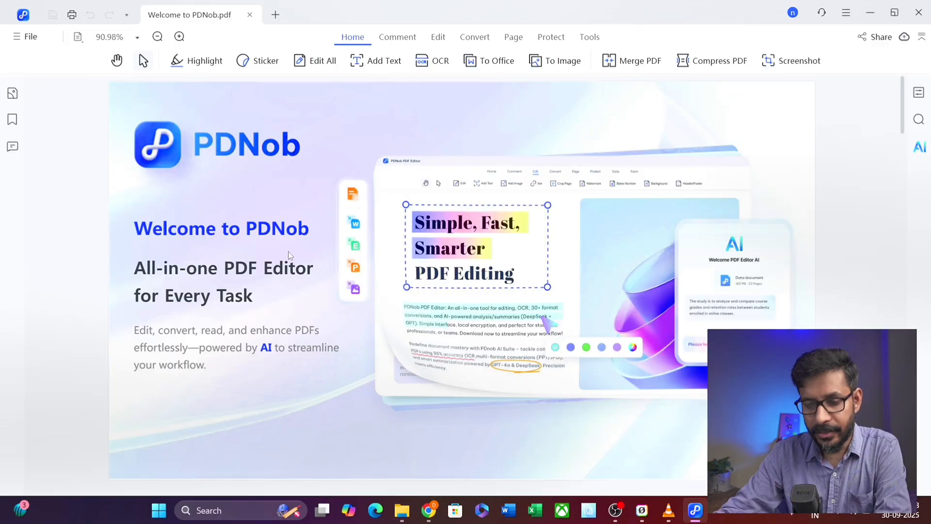
pyautogui.scroll(-15, 476, 343)
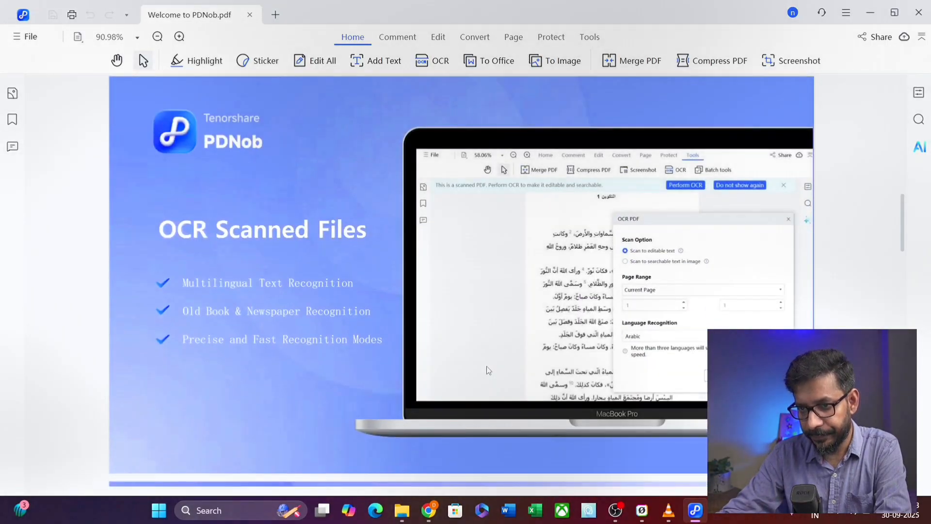
pyautogui.scroll(-10, 488, 370)
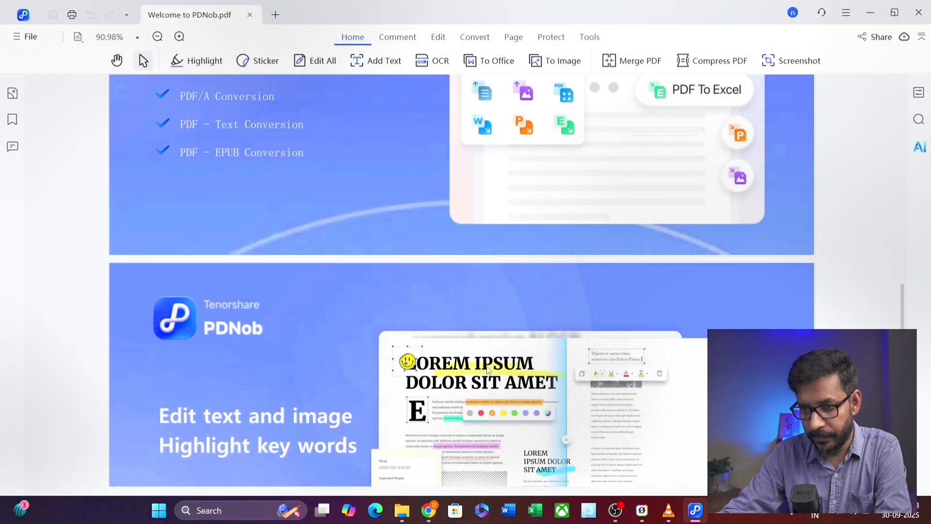
pyautogui.scroll(-4, 488, 370)
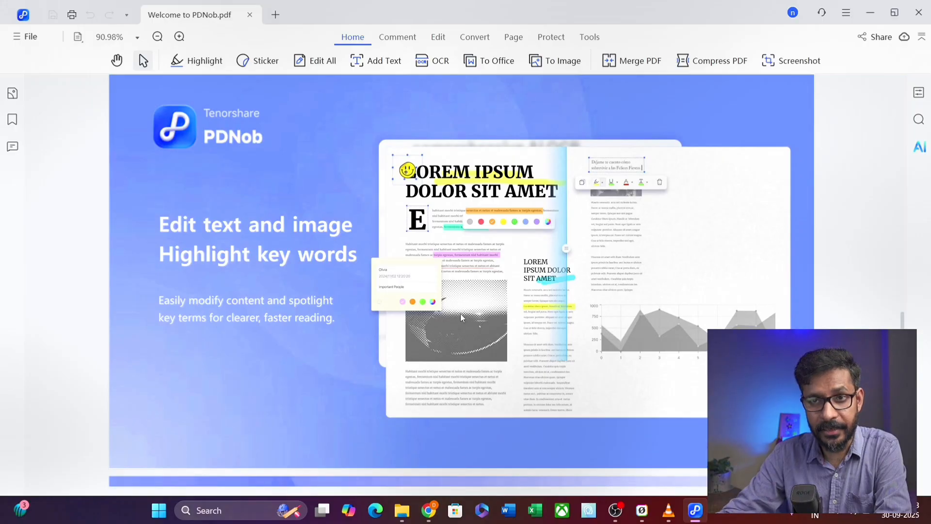
pyautogui.scroll(-4, 461, 314)
pyautogui.scroll(18, 459, 313)
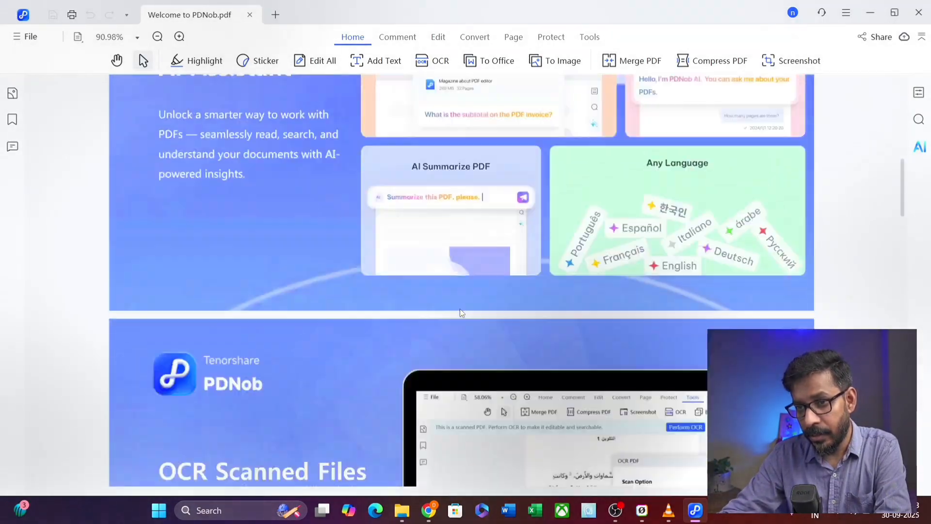
pyautogui.scroll(12, 460, 308)
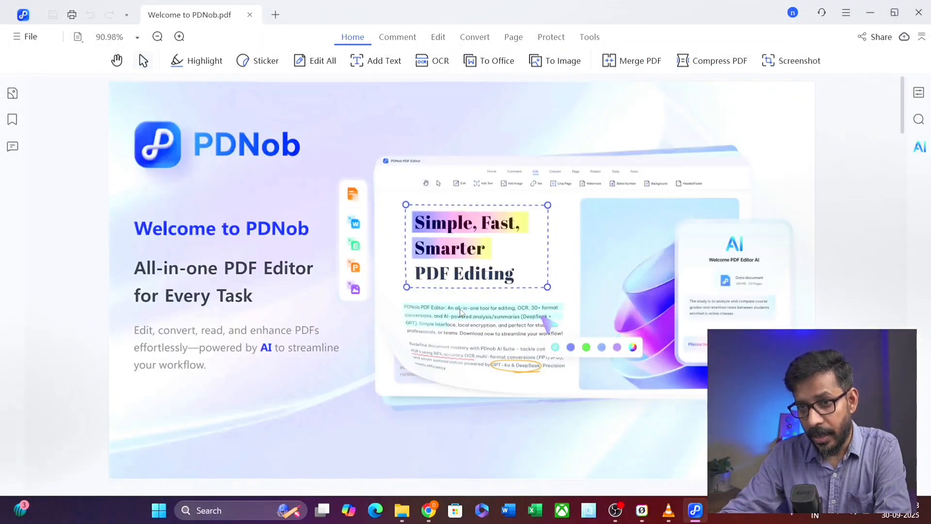
# - Open ATEM Control Panels Manual.pdf from the Blackmagic ATEM manuals folder
pyautogui.click(27, 38)
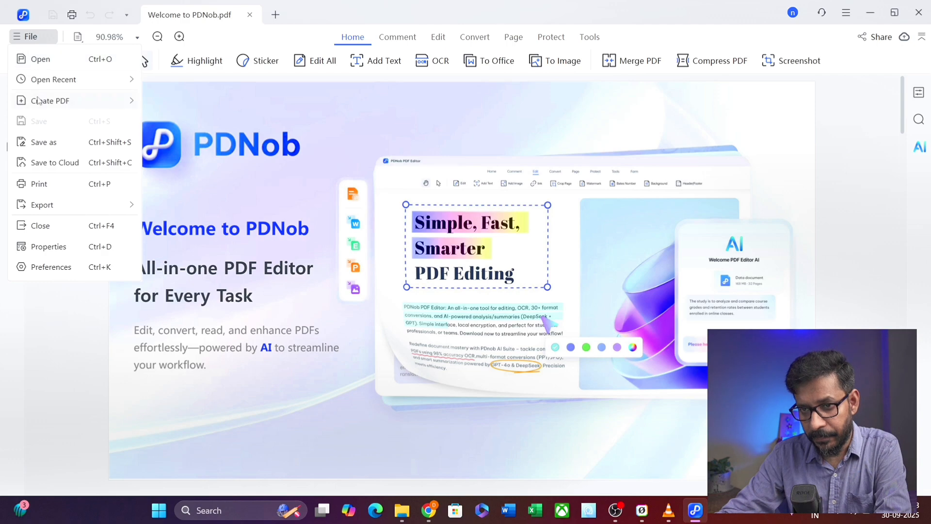
pyautogui.click(37, 60)
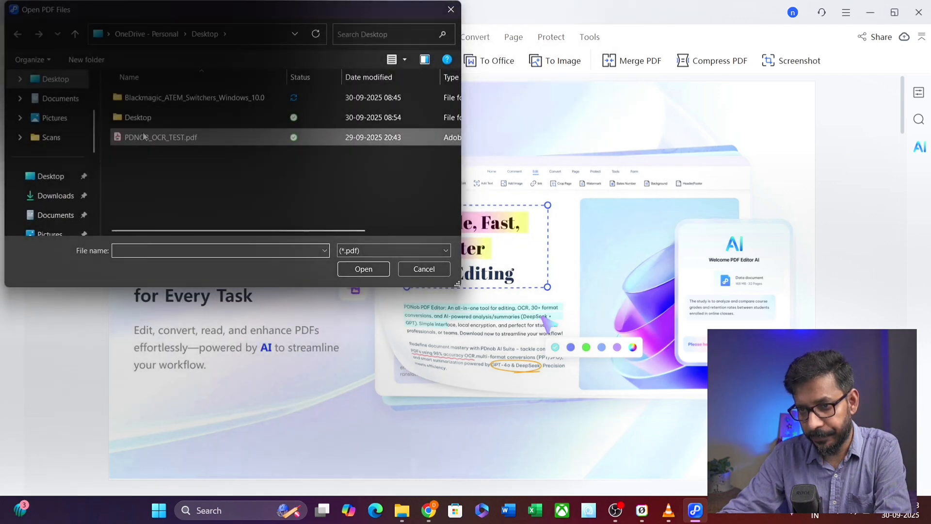
pyautogui.doubleClick(155, 98)
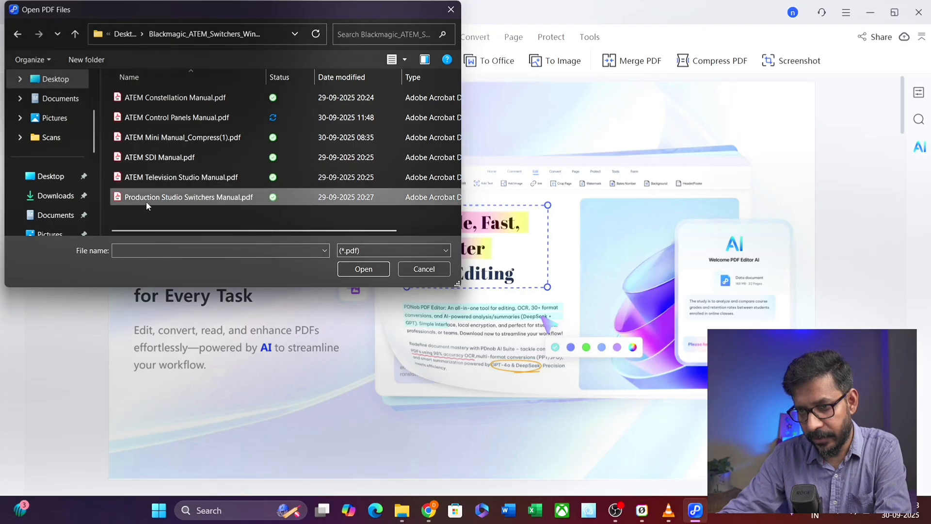
pyautogui.click(161, 118)
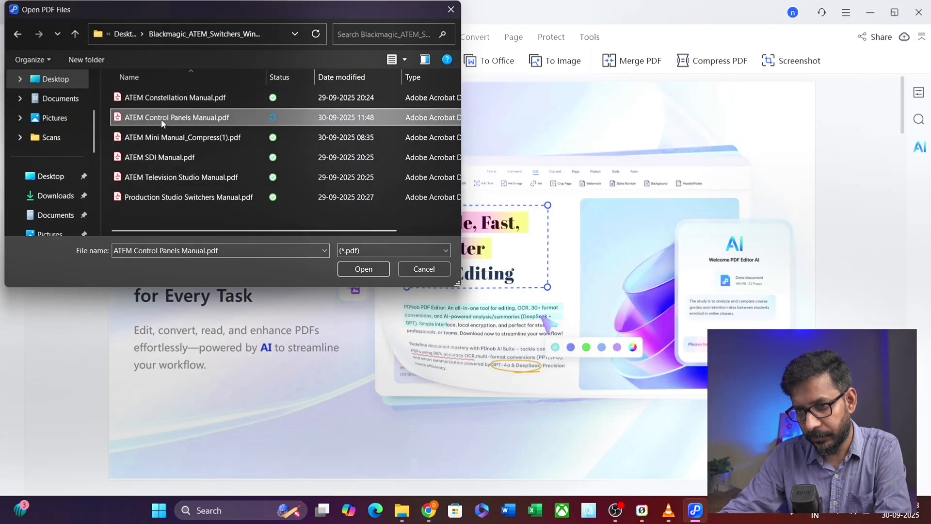
pyautogui.click(365, 273)
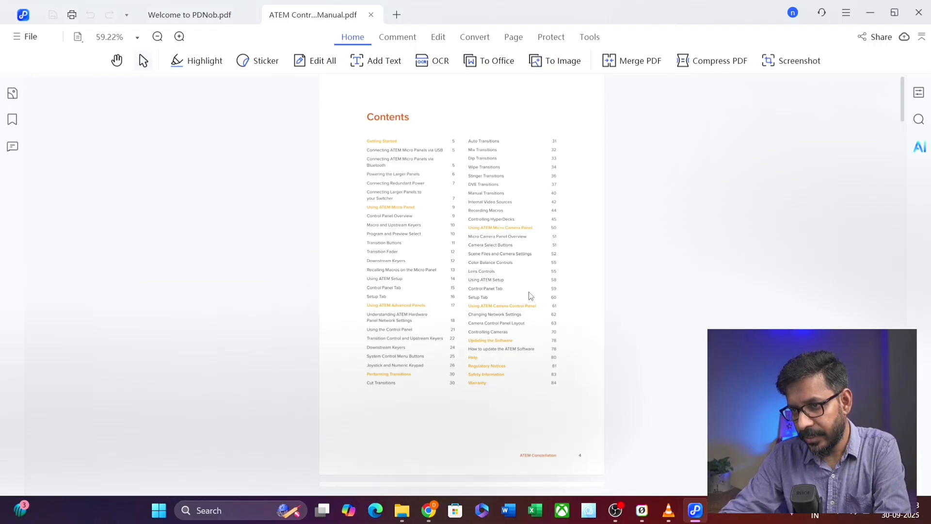
# - Set the manual's zoom to 100%, then to 125%
pyautogui.scroll(15, 530, 296)
pyautogui.scroll(-6, 543, 295)
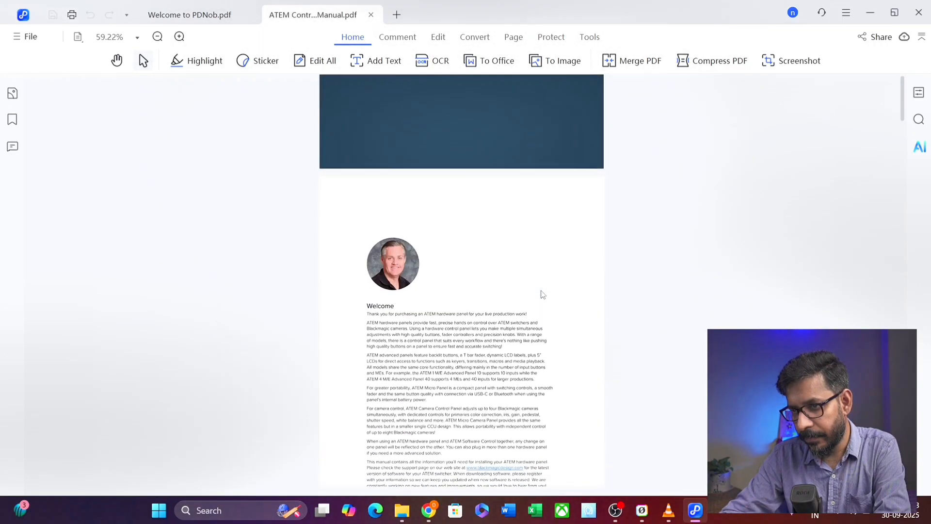
pyautogui.scroll(-3, 542, 294)
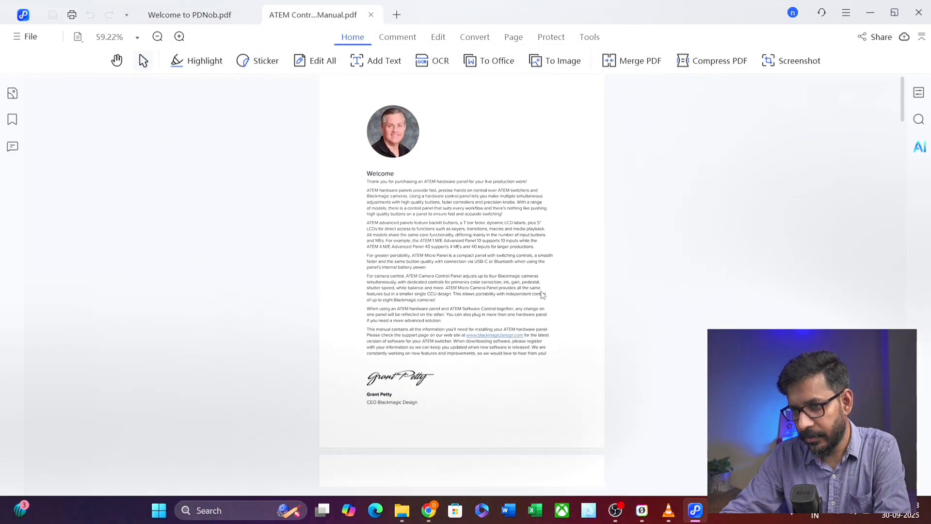
pyautogui.click(138, 38)
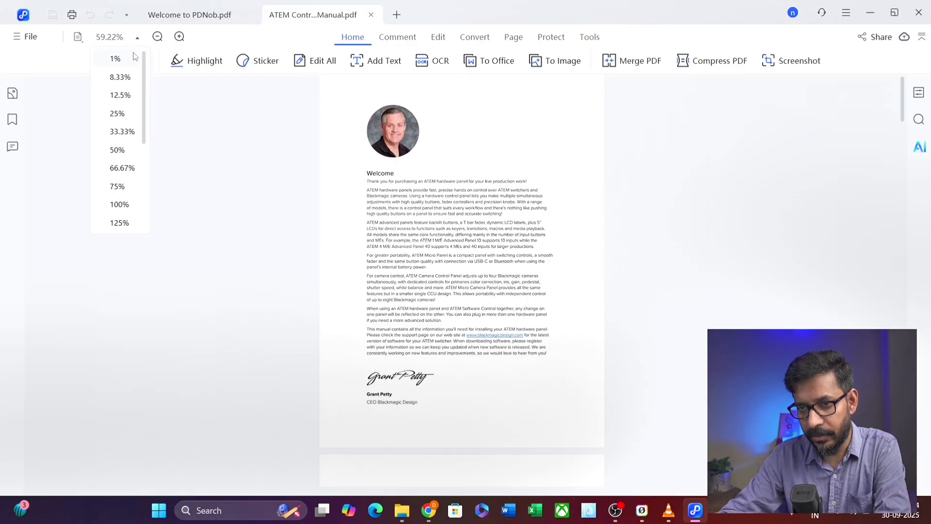
pyautogui.click(120, 205)
pyautogui.click(137, 39)
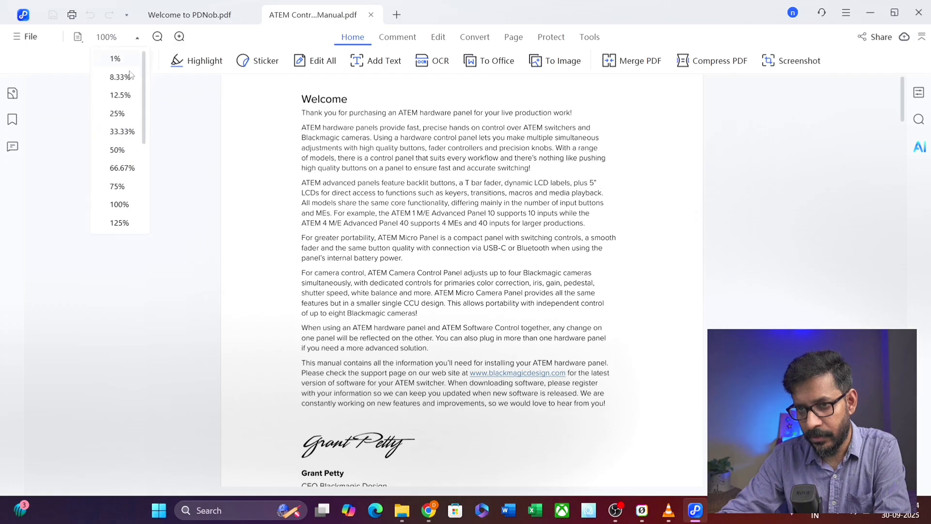
pyautogui.click(120, 222)
pyautogui.scroll(10, 525, 298)
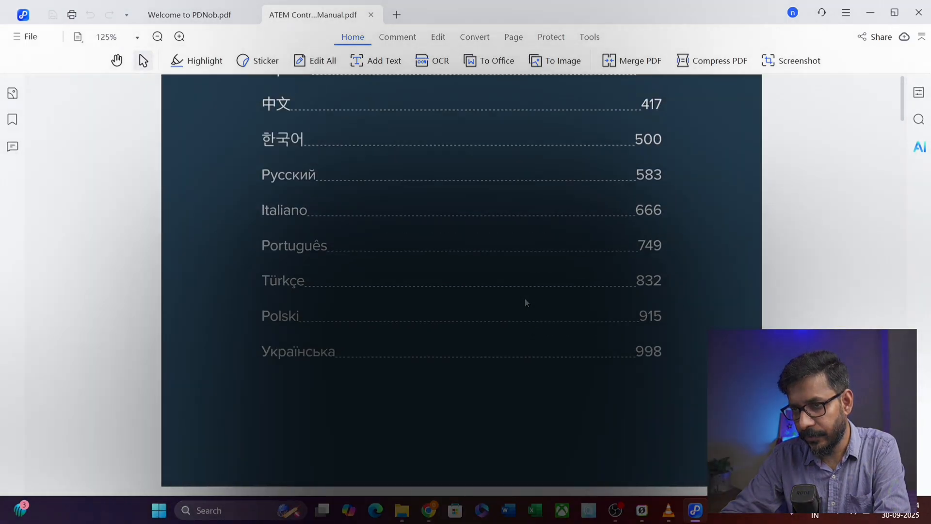
pyautogui.scroll(15, 525, 298)
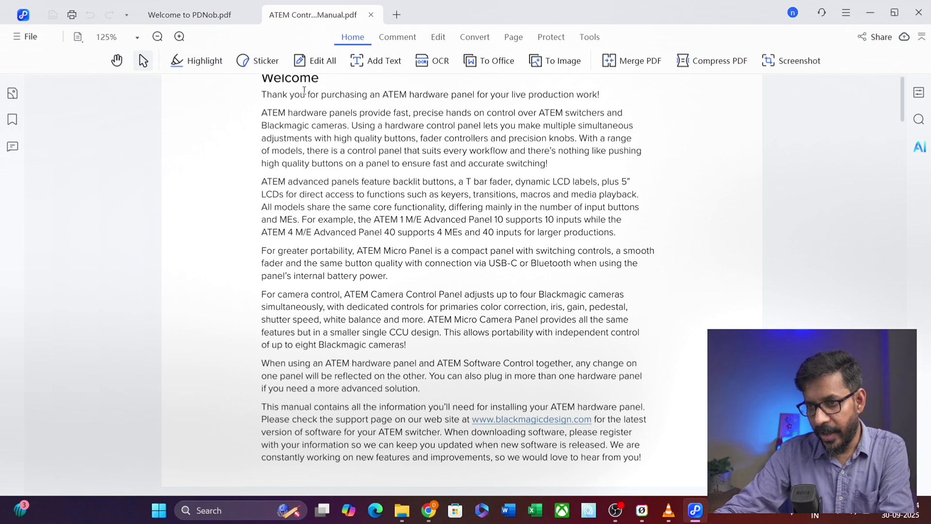
# - Browse the Comment, Edit, Convert, Page, Protect and Tools tabs, then return to Home
pyautogui.click(399, 39)
pyautogui.click(438, 38)
pyautogui.click(474, 37)
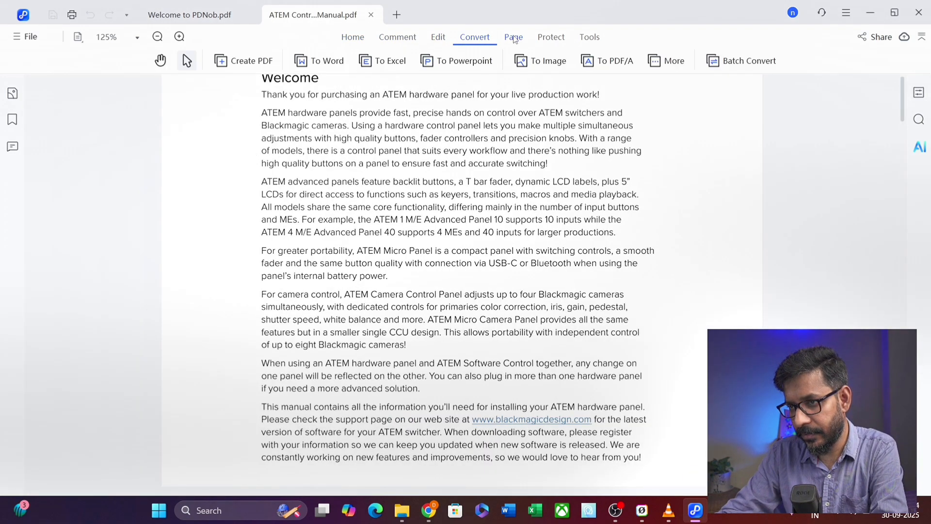
pyautogui.click(513, 37)
pyautogui.click(550, 38)
pyautogui.click(587, 38)
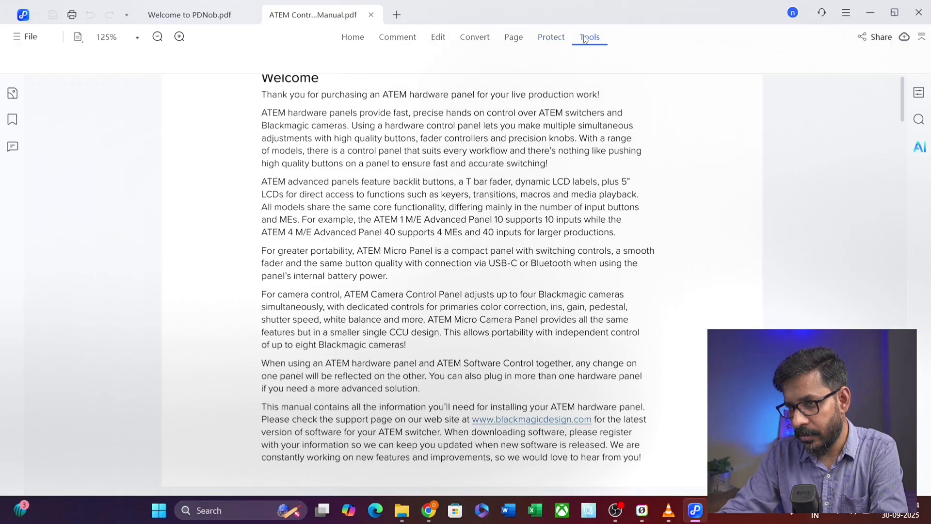
pyautogui.click(353, 41)
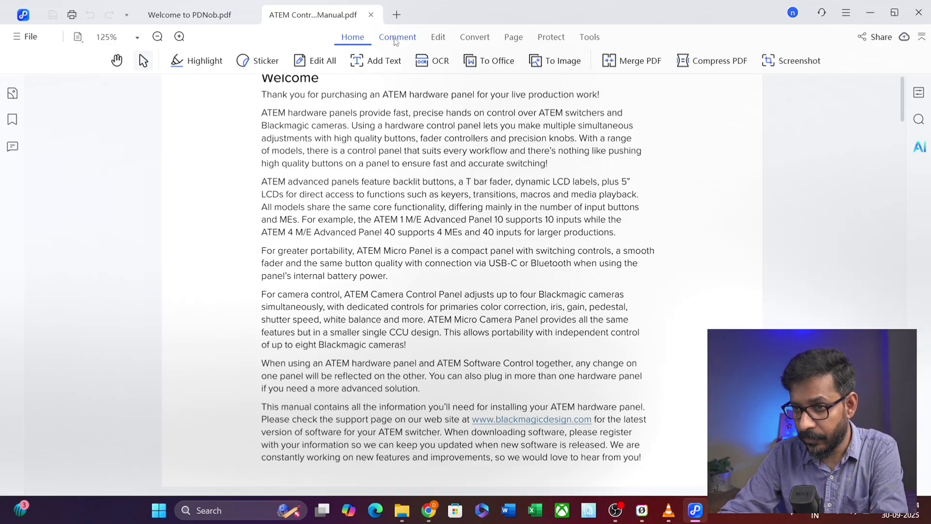
# - Highlight the 'ATEM hardware panels' paragraph, choosing red as the highlight colour
pyautogui.click(395, 39)
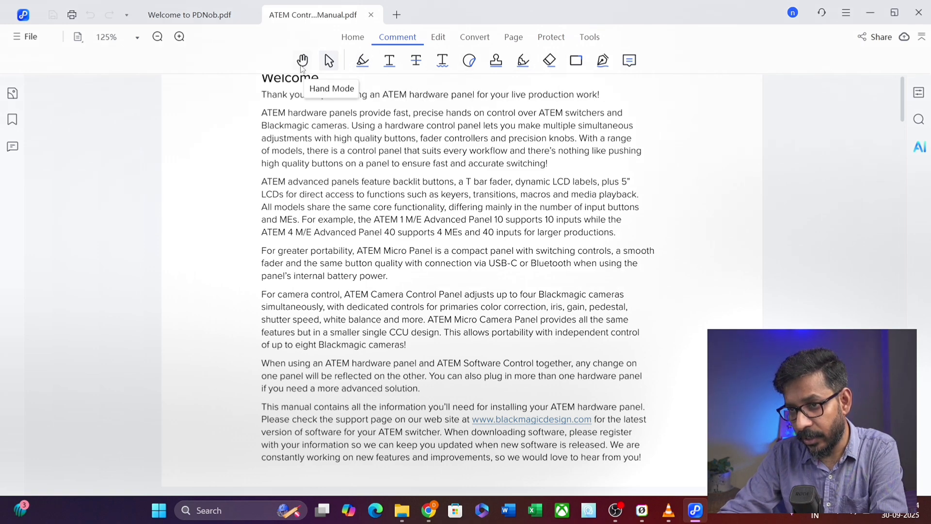
pyautogui.scroll(3, 396, 185)
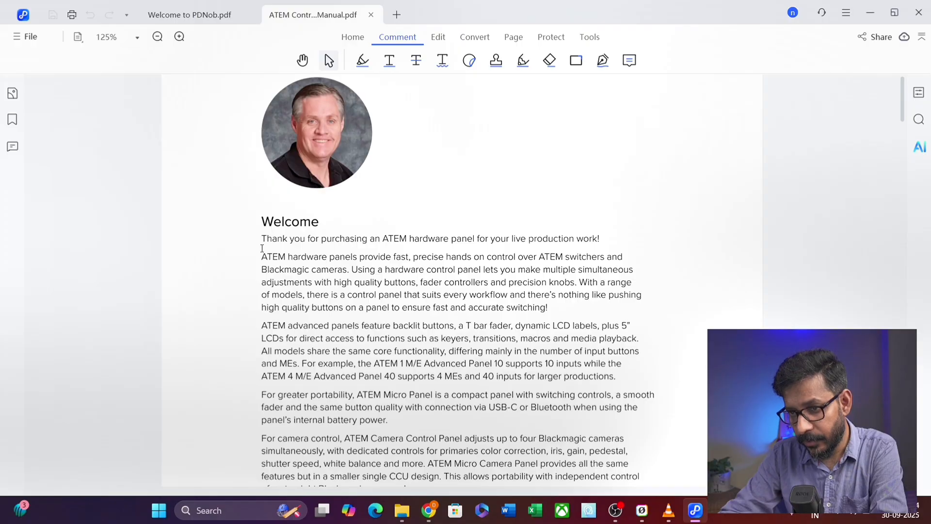
pyautogui.moveTo(262, 257); pyautogui.dragTo(596, 308)
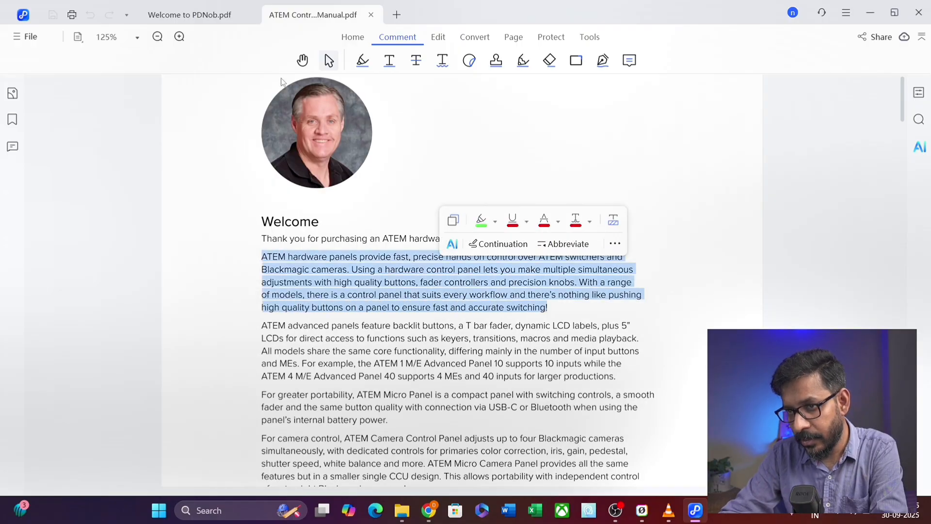
pyautogui.click(363, 62)
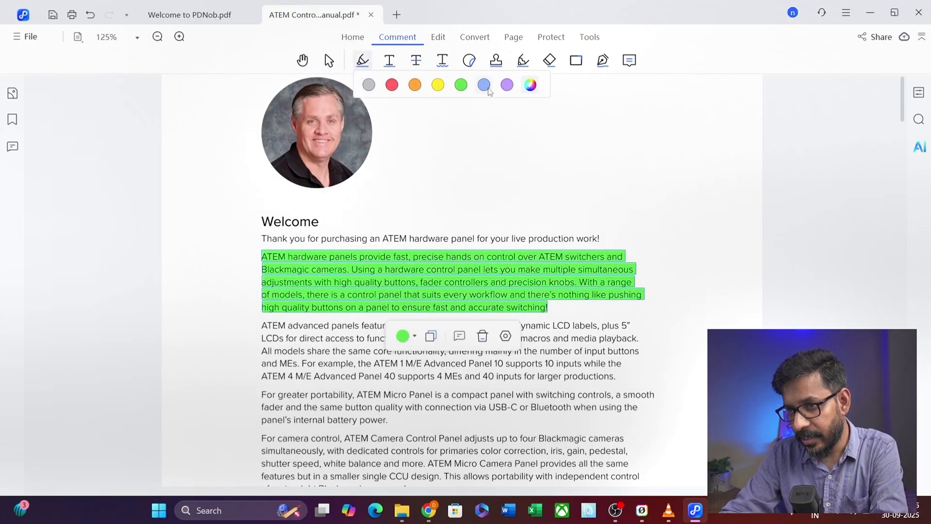
pyautogui.click(393, 85)
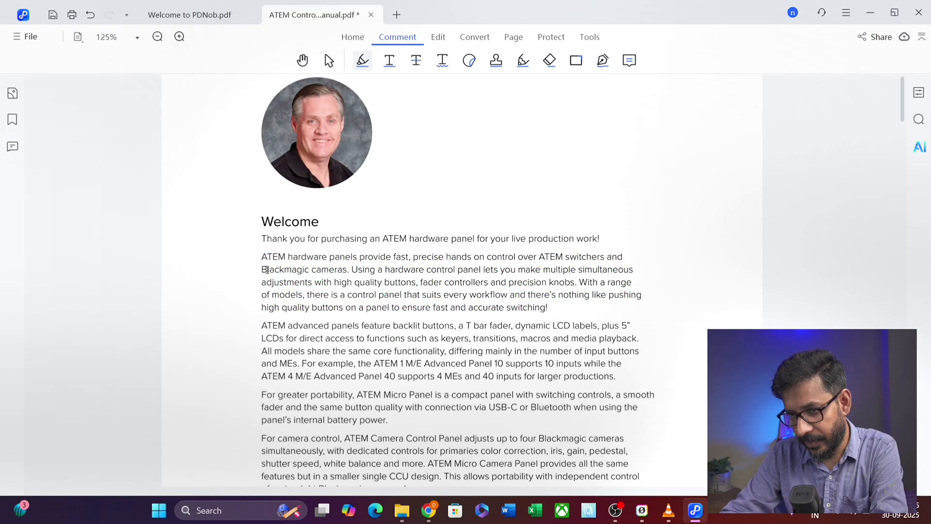
# - Highlight text up to 'dynamic' in red, recolour it orange, then delete it
pyautogui.moveTo(262, 257)
pyautogui.mouseDown()
pyautogui.moveTo(422, 295)
pyautogui.moveTo(558, 310)
pyautogui.moveTo(552, 325)
pyautogui.mouseUp()
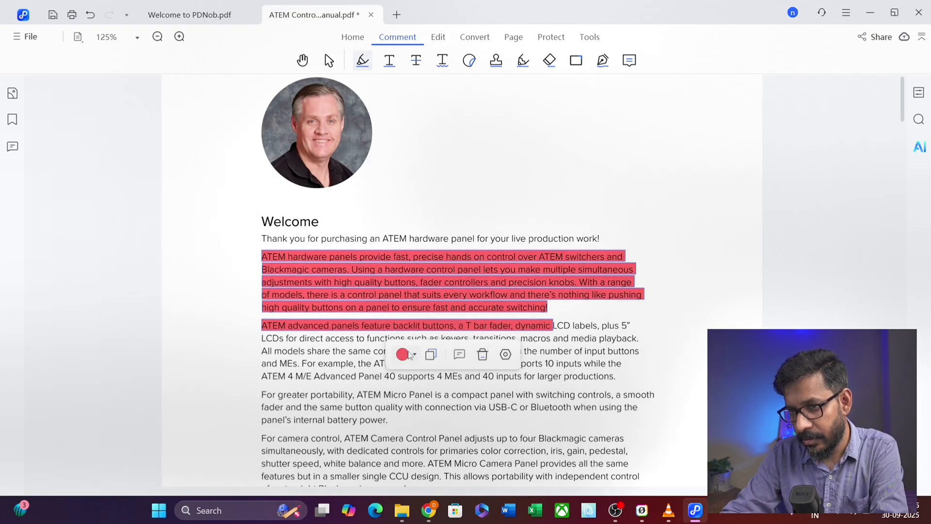
pyautogui.click(416, 355)
pyautogui.click(452, 379)
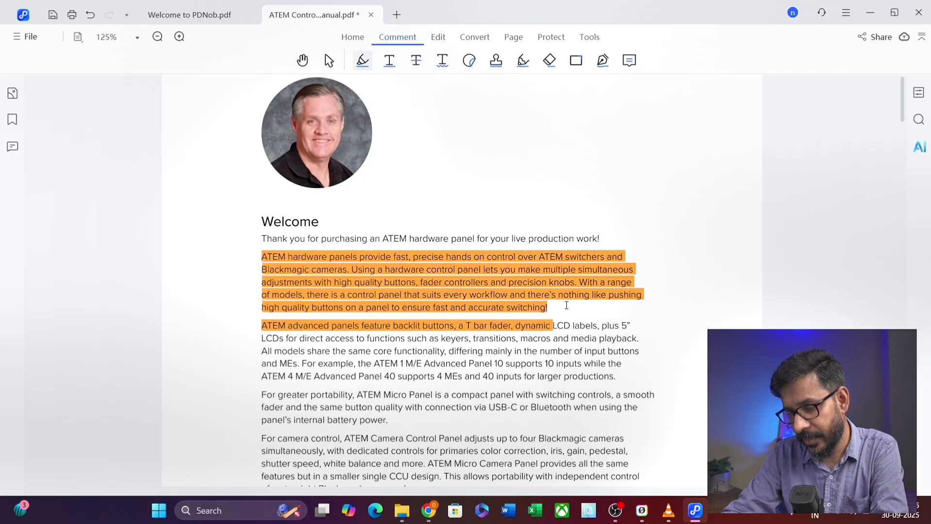
pyautogui.click(400, 287)
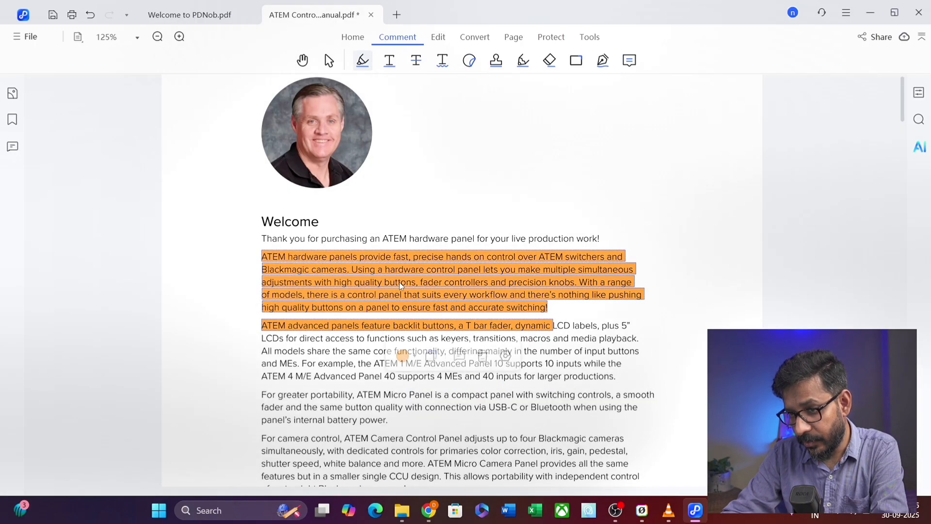
pyautogui.click(486, 355)
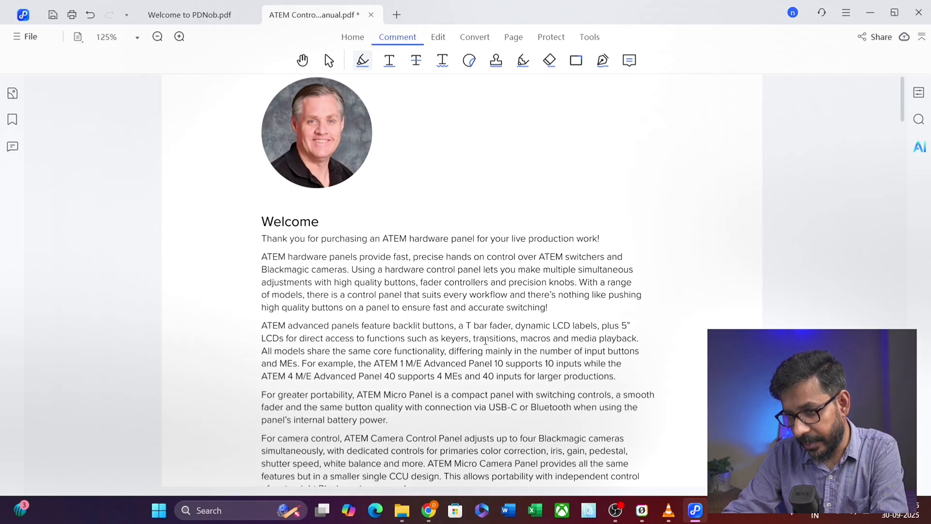
pyautogui.click(394, 62)
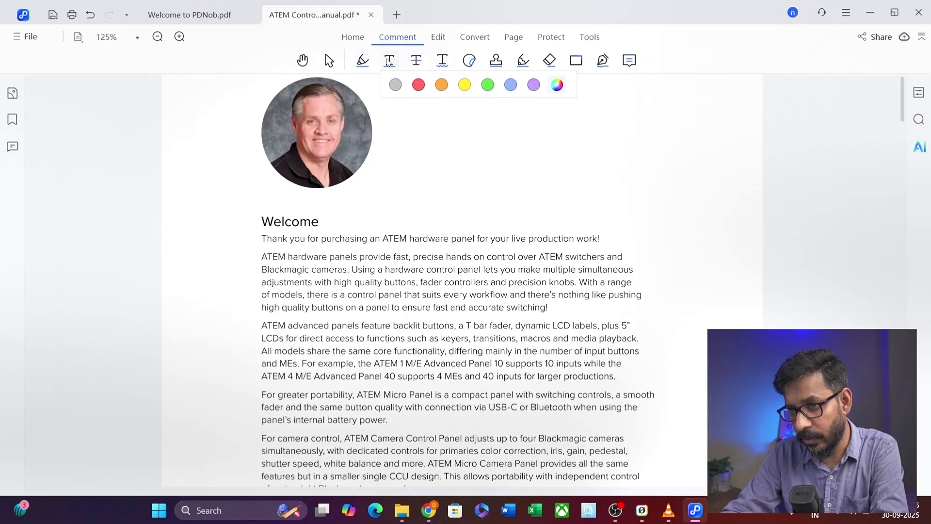
# - Underline the 'ATEM hardware panels' paragraph in purple and strike out 'ATEM advanced panels' in green
pyautogui.moveTo(258, 256)
pyautogui.mouseDown()
pyautogui.moveTo(267, 281)
pyautogui.moveTo(554, 308)
pyautogui.mouseUp()
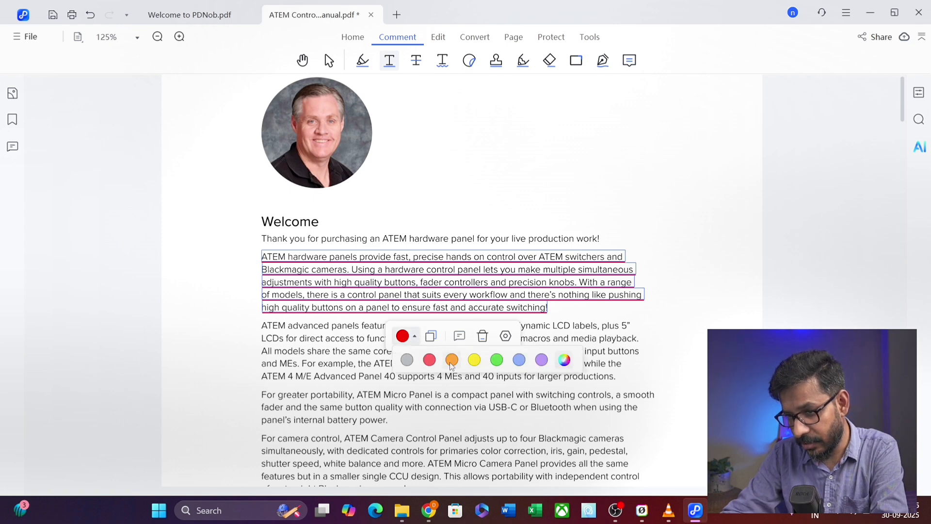
pyautogui.click(542, 361)
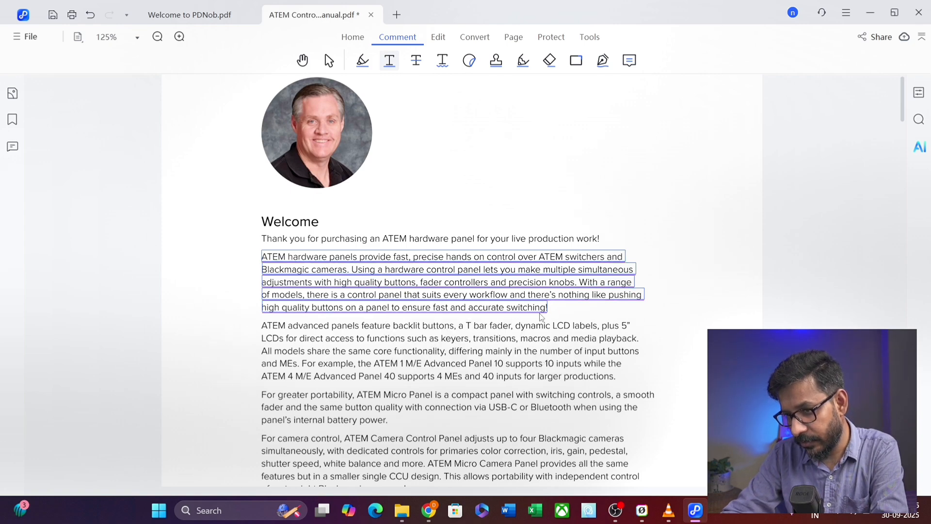
pyautogui.moveTo(260, 324)
pyautogui.mouseDown()
pyautogui.moveTo(371, 376)
pyautogui.moveTo(636, 383)
pyautogui.moveTo(616, 377)
pyautogui.mouseUp()
pyautogui.click(417, 62)
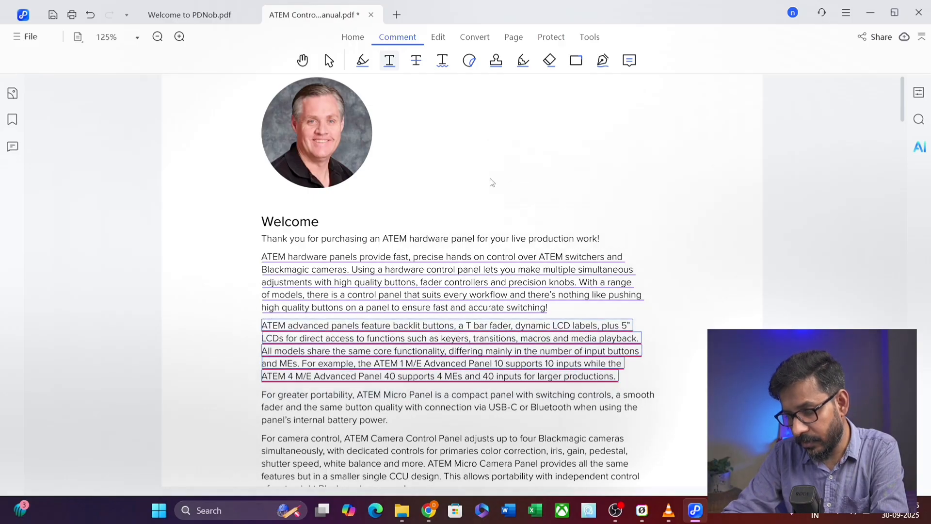
pyautogui.click(418, 64)
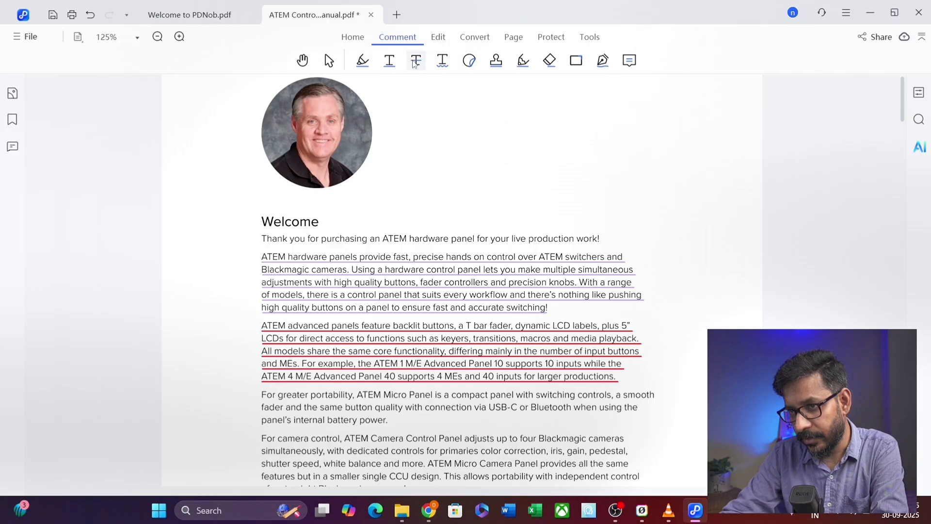
pyautogui.moveTo(423, 64)
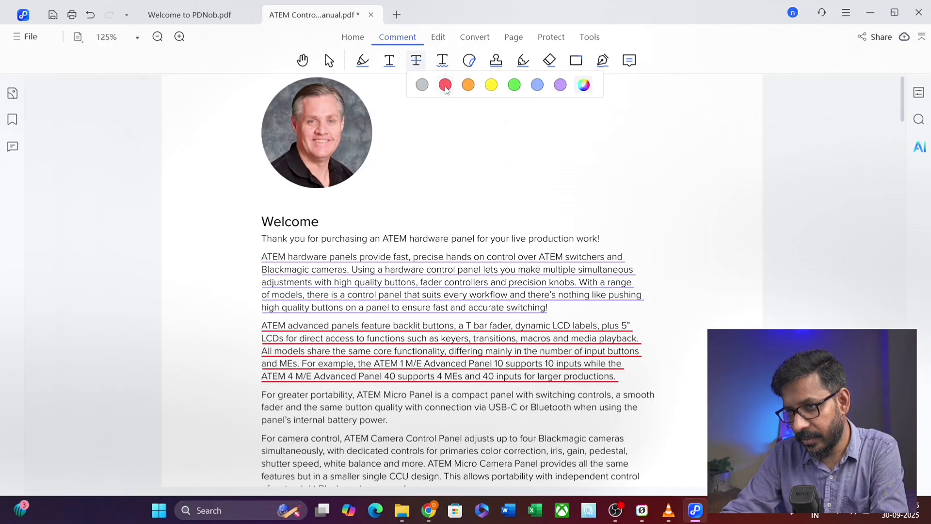
pyautogui.click(516, 85)
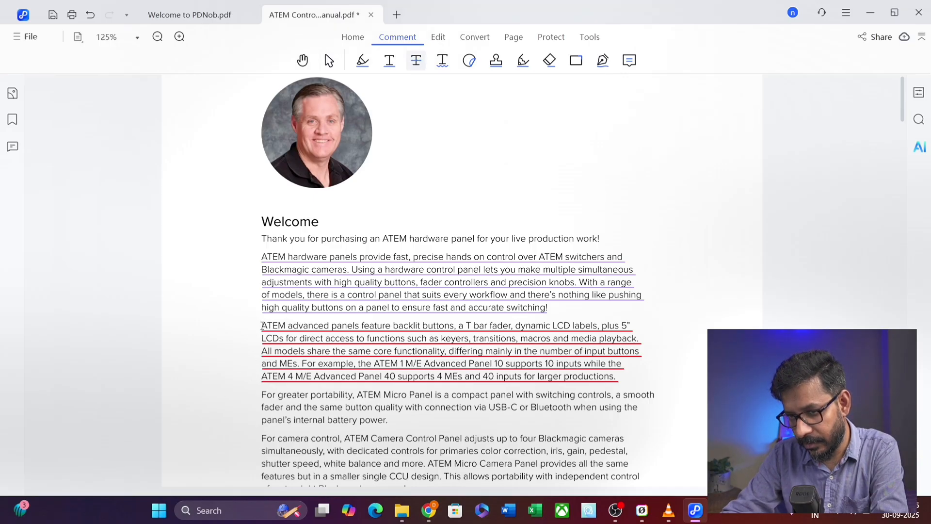
pyautogui.moveTo(262, 326)
pyautogui.mouseDown()
pyautogui.moveTo(504, 388)
pyautogui.moveTo(468, 394)
pyautogui.moveTo(619, 377)
pyautogui.mouseUp()
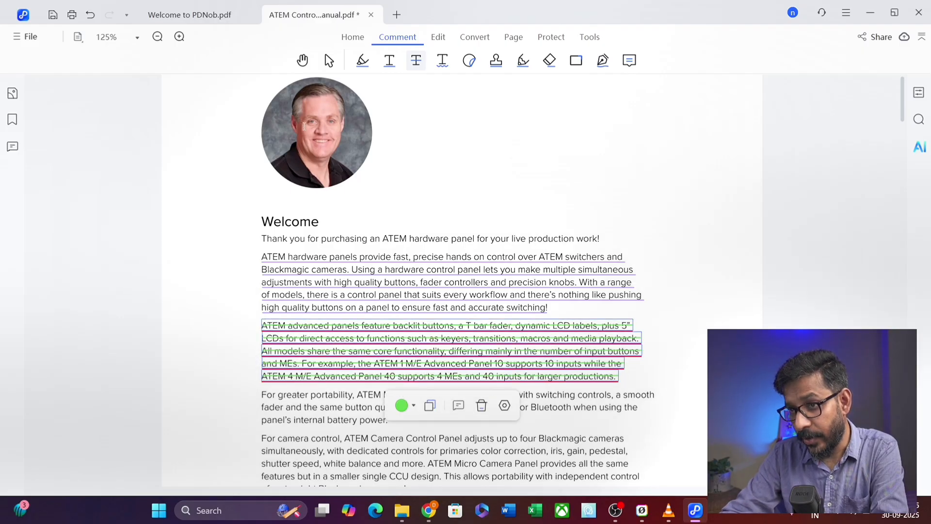
# - Add a red squiggly underline to the 'For greater portability' paragraph
pyautogui.scroll(-1, 304, 127)
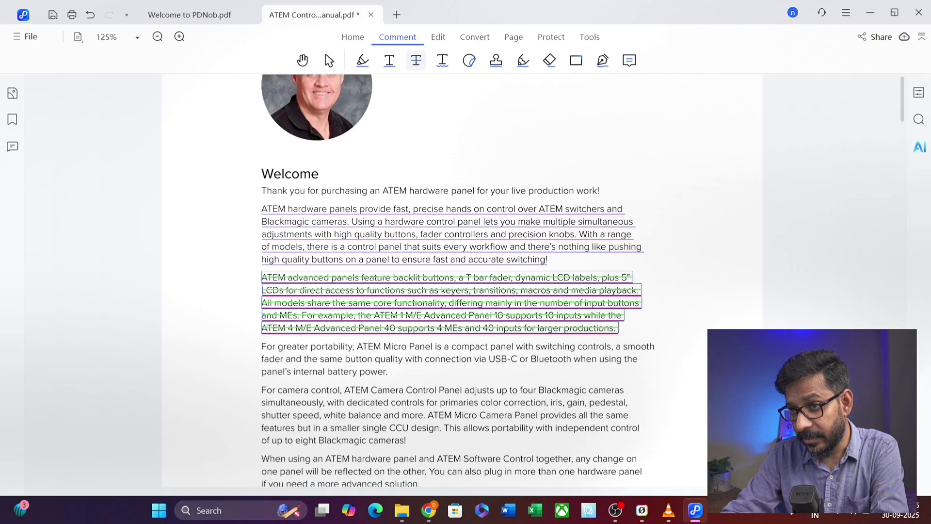
pyautogui.click(443, 64)
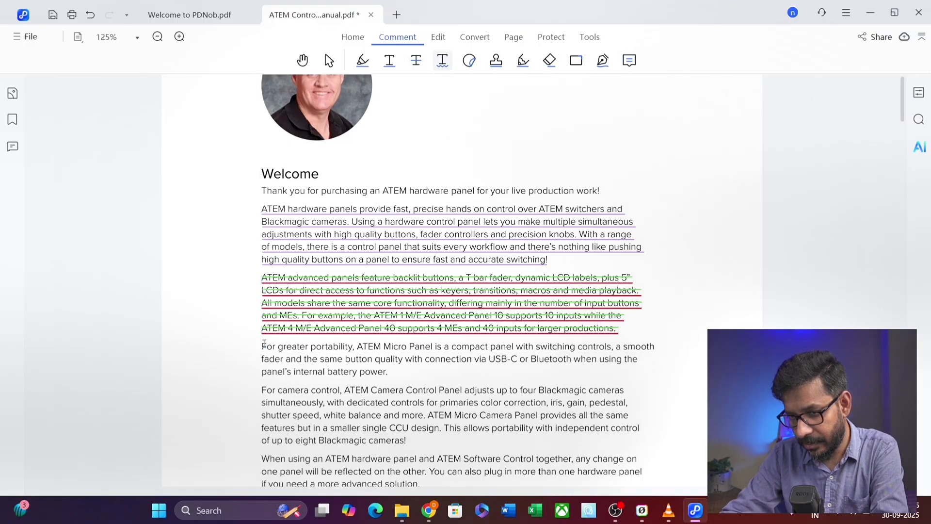
pyautogui.moveTo(264, 345)
pyautogui.mouseDown()
pyautogui.moveTo(292, 372)
pyautogui.moveTo(397, 376)
pyautogui.mouseUp()
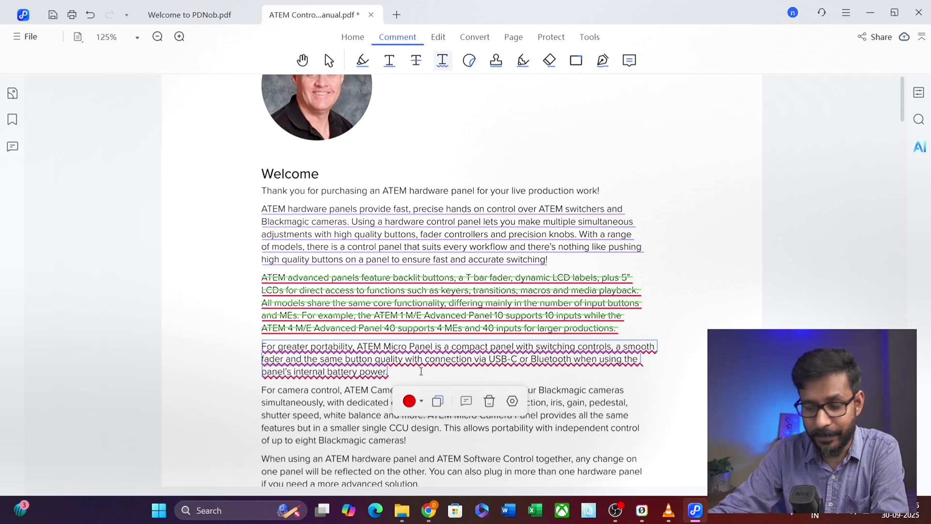
pyautogui.scroll(-3, 487, 312)
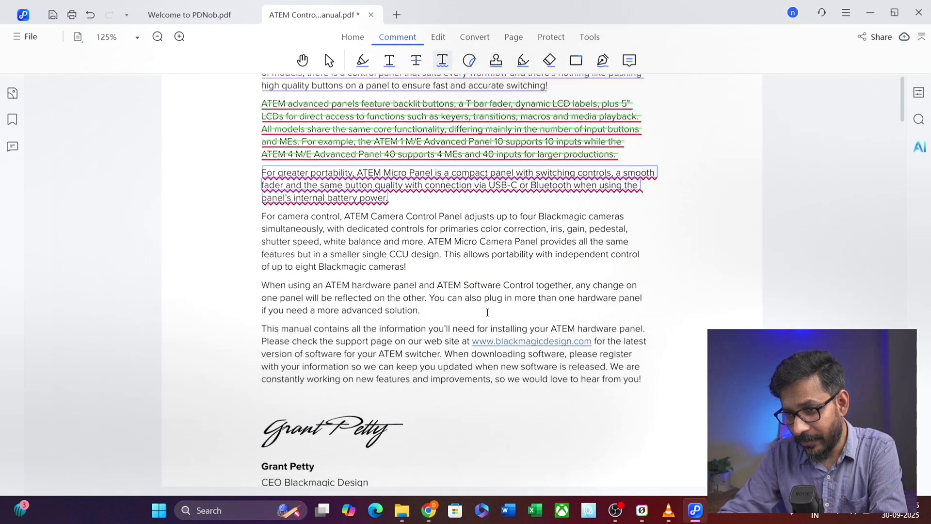
pyautogui.scroll(-1, 488, 313)
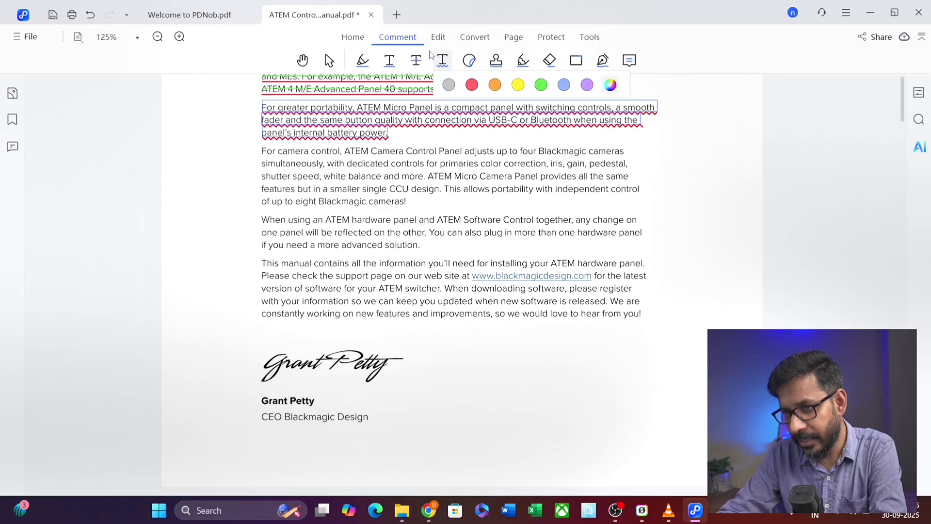
# - Place the Mood set's Good Job sticker beside the signature and resize it to fit
pyautogui.click(469, 61)
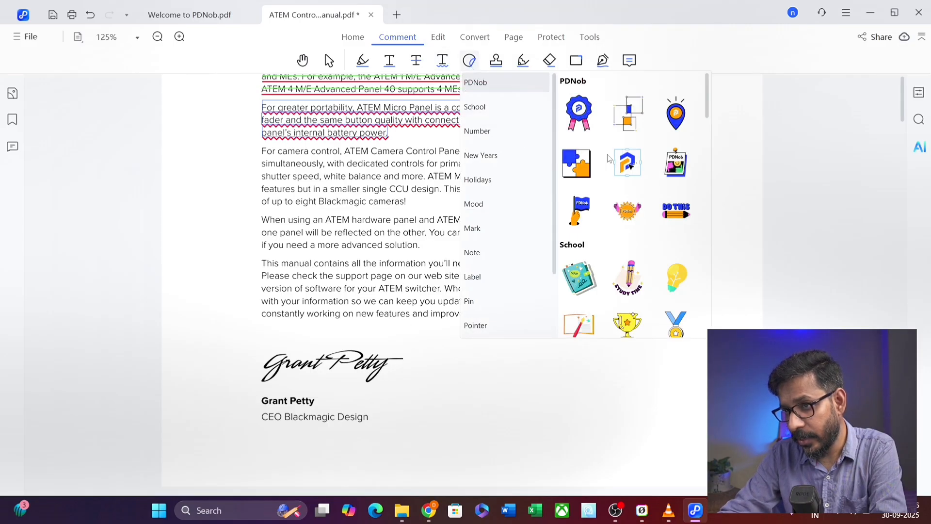
pyautogui.click(502, 210)
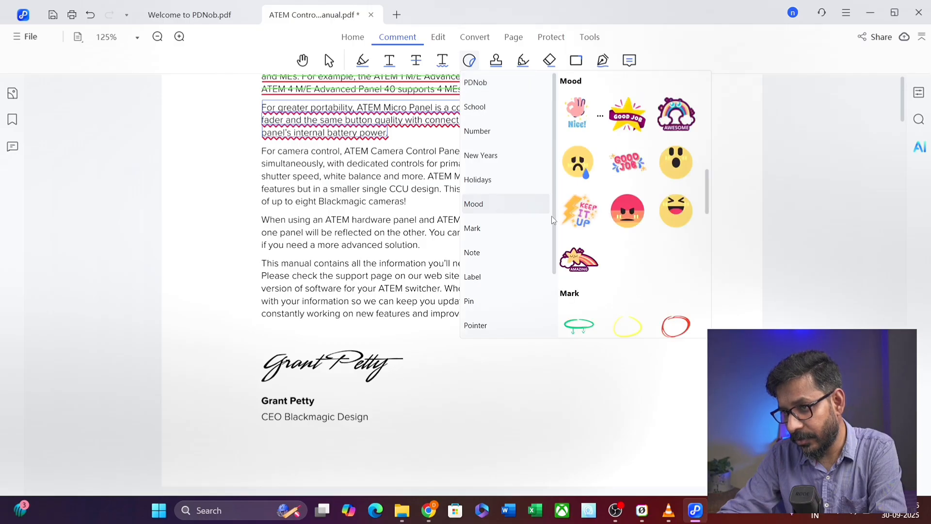
pyautogui.click(637, 120)
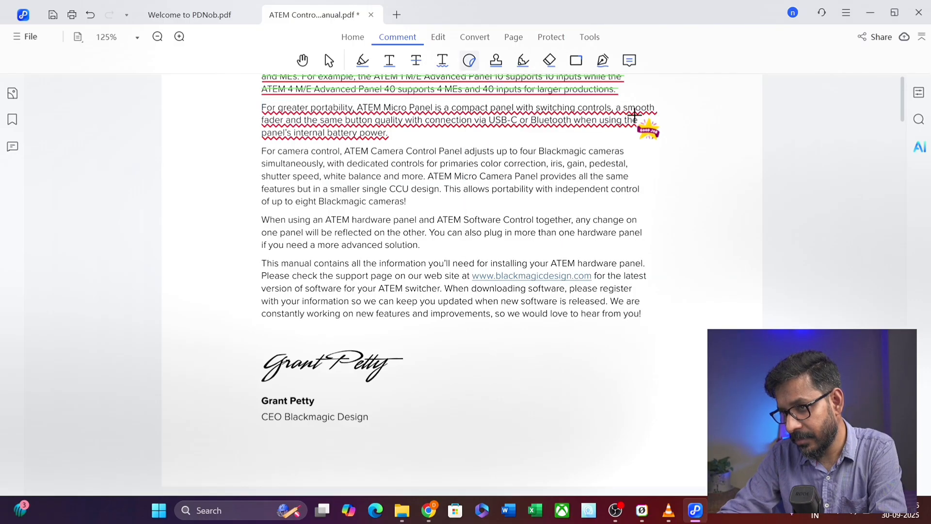
pyautogui.click(411, 355)
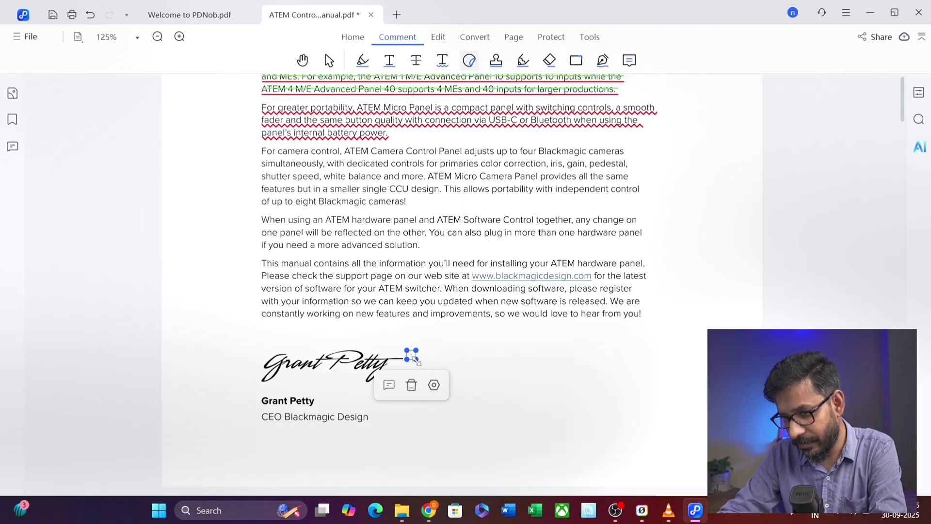
pyautogui.moveTo(416, 359)
pyautogui.mouseDown()
pyautogui.moveTo(519, 414)
pyautogui.moveTo(468, 371)
pyautogui.moveTo(453, 320)
pyautogui.moveTo(485, 340)
pyautogui.mouseUp()
pyautogui.moveTo(461, 391); pyautogui.dragTo(485, 385)
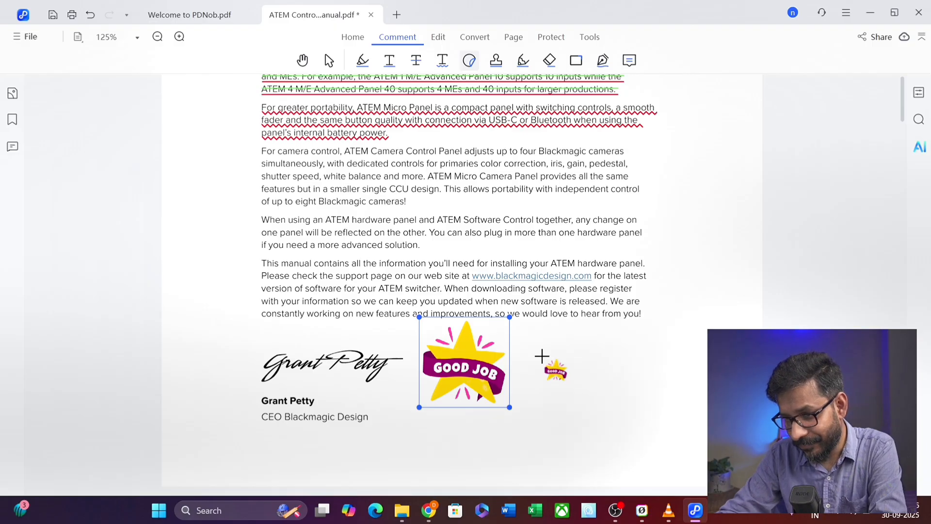
# - Draw a red freehand loop around the installing phrase, then erase it
pyautogui.click(523, 62)
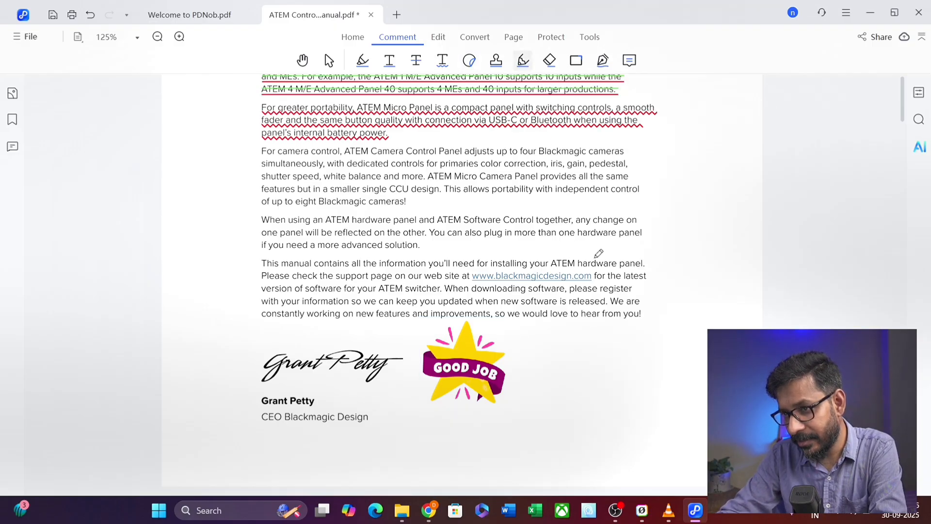
pyautogui.moveTo(592, 267); pyautogui.dragTo(558, 266)
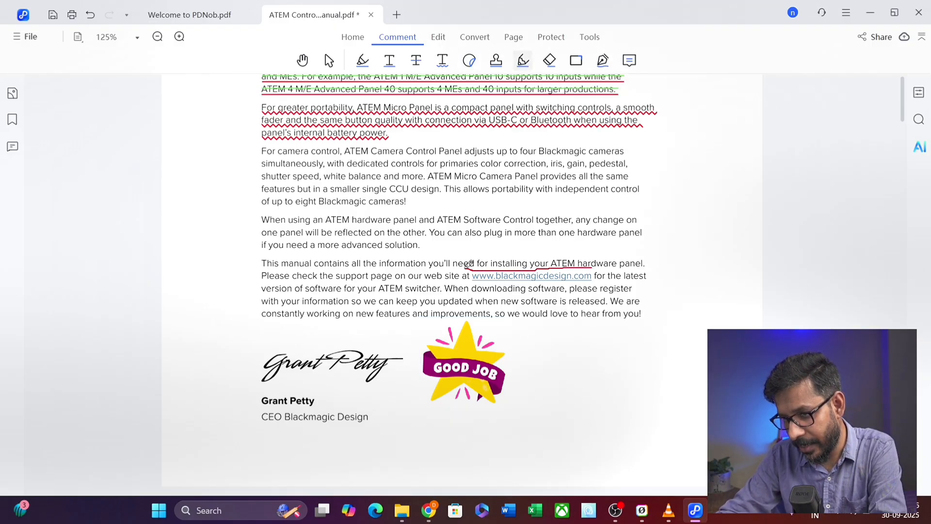
pyautogui.moveTo(468, 265)
pyautogui.mouseDown()
pyautogui.moveTo(553, 246)
pyautogui.moveTo(596, 270)
pyautogui.mouseUp()
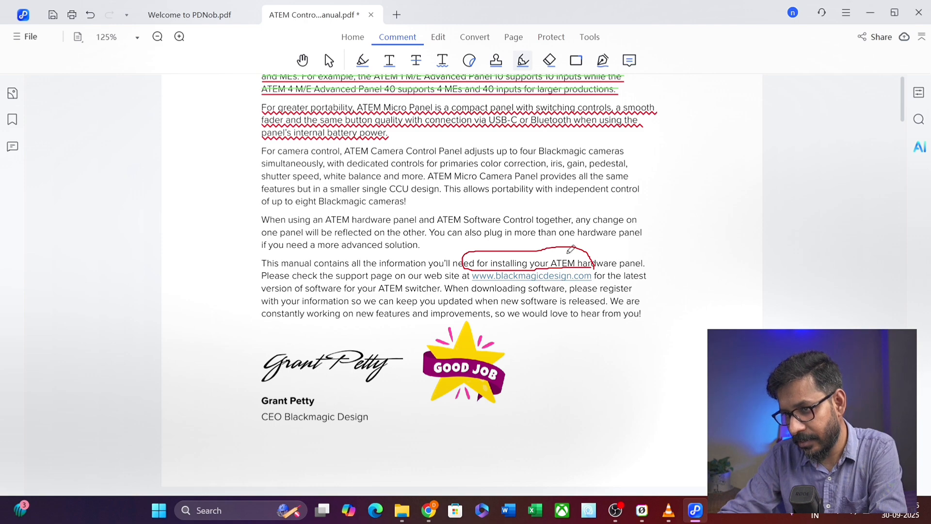
pyautogui.click(550, 60)
pyautogui.moveTo(522, 251)
pyautogui.mouseDown()
pyautogui.moveTo(466, 254)
pyautogui.moveTo(492, 272)
pyautogui.moveTo(579, 274)
pyautogui.moveTo(584, 250)
pyautogui.moveTo(526, 252)
pyautogui.moveTo(594, 267)
pyautogui.mouseUp()
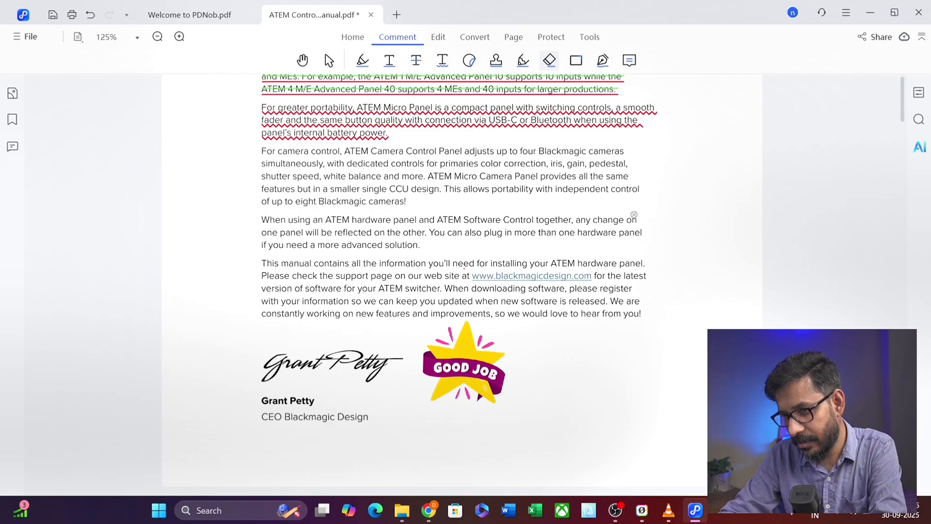
# - Draw a red rectangle around the 'Control together … hardware panel' lines
pyautogui.click(576, 60)
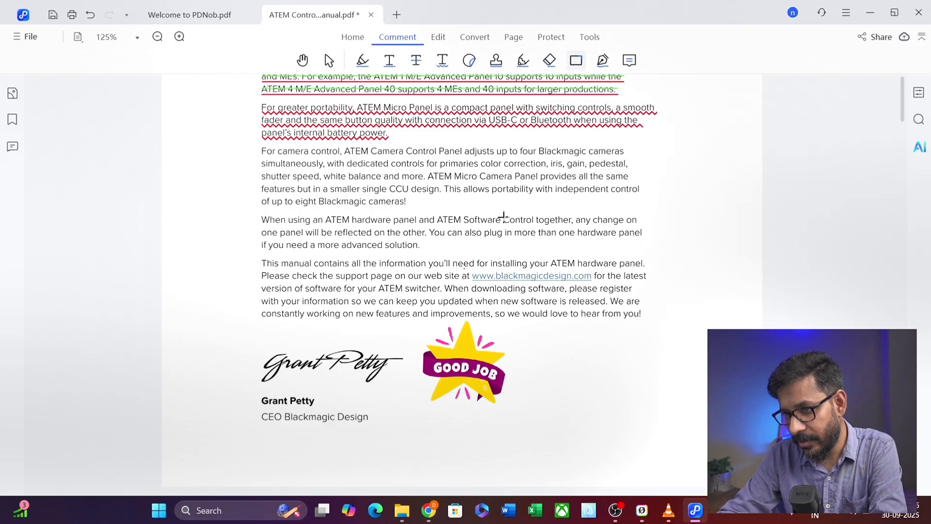
pyautogui.moveTo(502, 205); pyautogui.dragTo(654, 244)
pyautogui.click(576, 63)
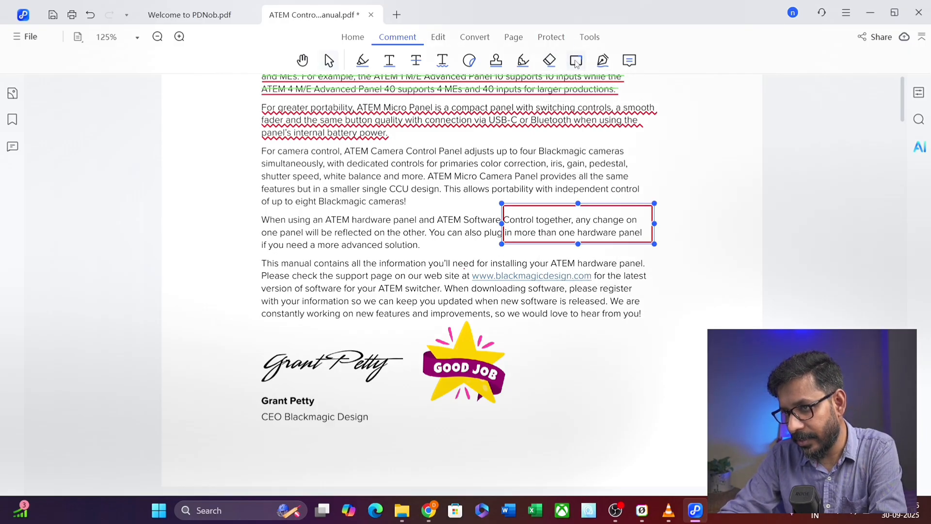
pyautogui.click(576, 63)
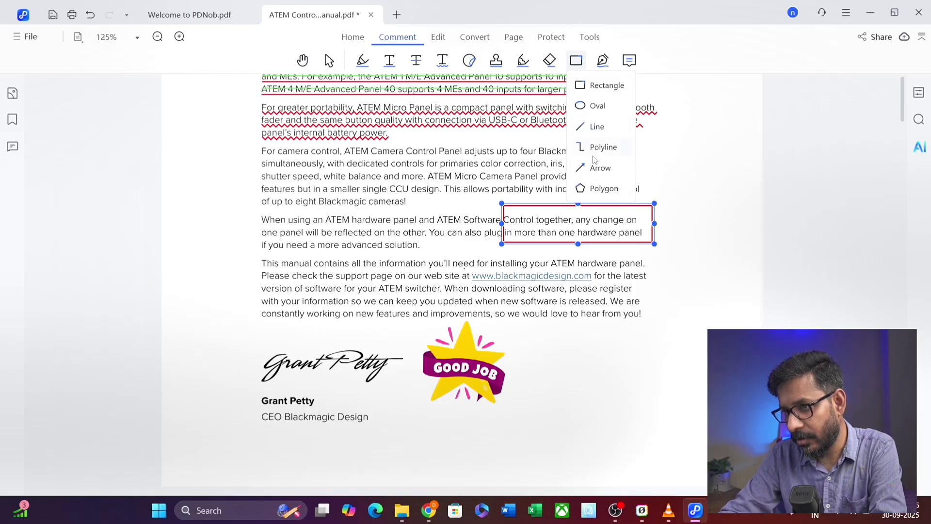
pyautogui.click(506, 167)
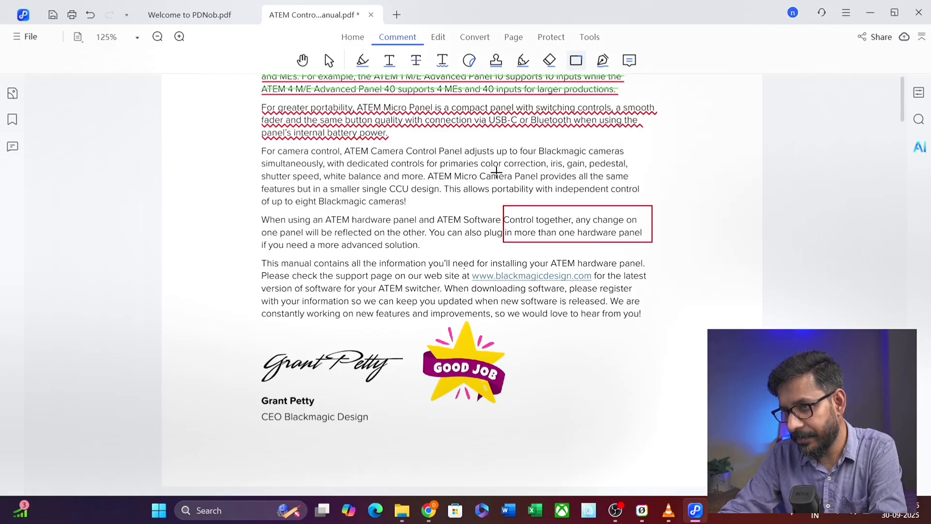
pyautogui.click(603, 62)
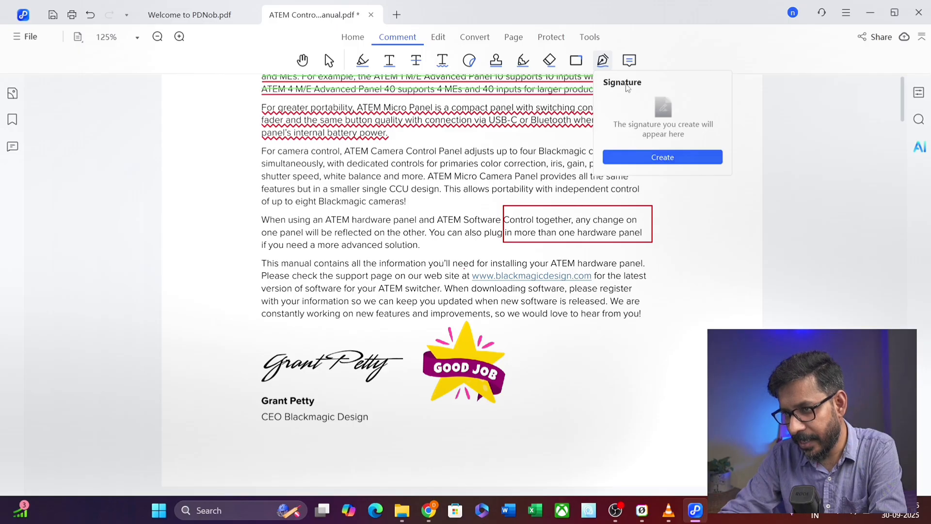
# - Begin creating a new signature by sketching a handwritten one
pyautogui.click(602, 68)
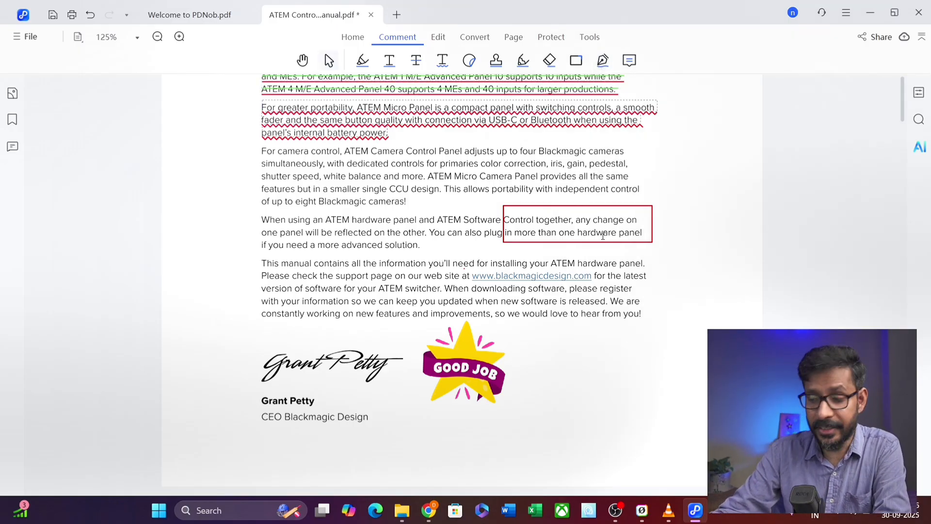
pyautogui.scroll(-3, 601, 240)
pyautogui.scroll(1, 598, 250)
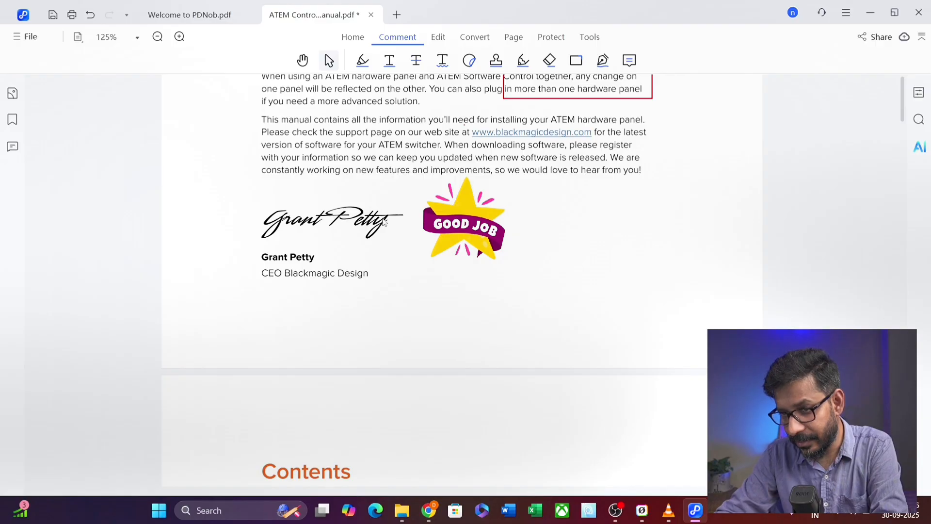
pyautogui.click(602, 60)
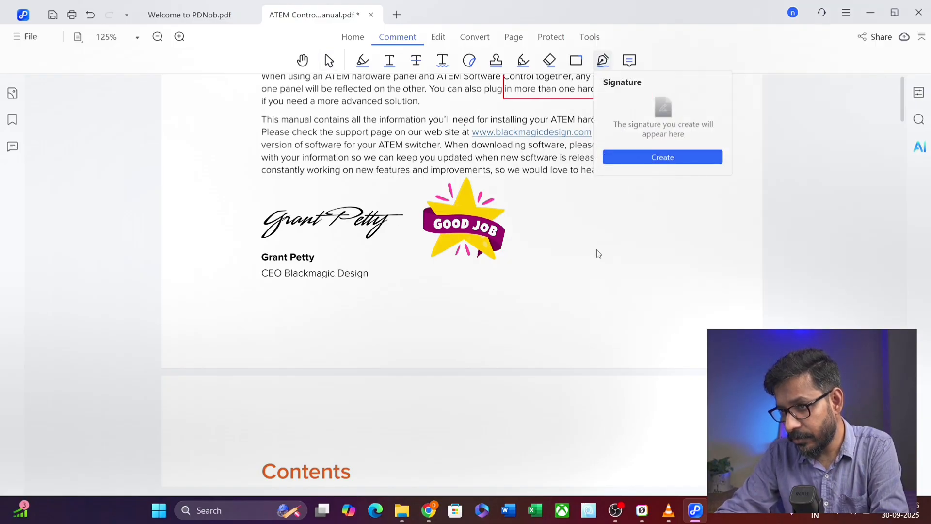
pyautogui.click(661, 157)
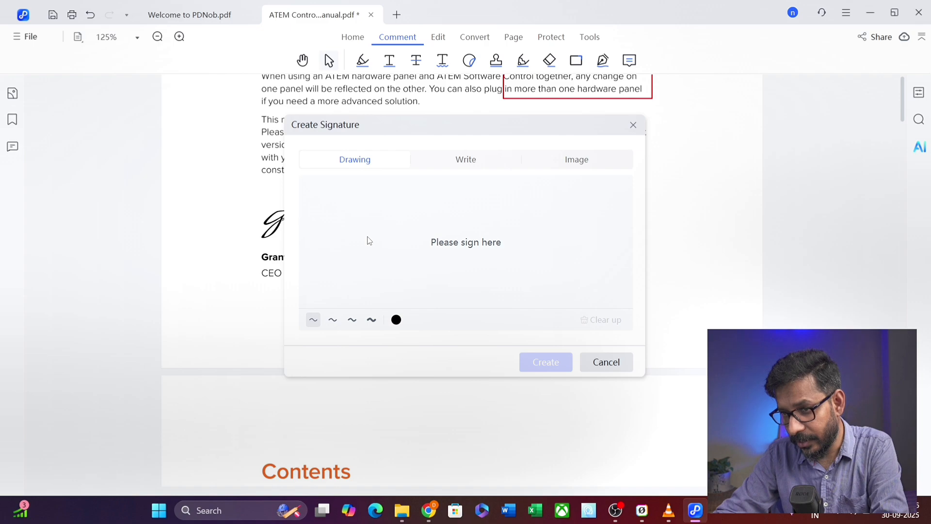
pyautogui.moveTo(367, 237)
pyautogui.mouseDown()
pyautogui.moveTo(367, 256)
pyautogui.moveTo(393, 237)
pyautogui.moveTo(410, 262)
pyautogui.moveTo(432, 260)
pyautogui.moveTo(483, 221)
pyautogui.moveTo(499, 258)
pyautogui.moveTo(516, 262)
pyautogui.mouseUp()
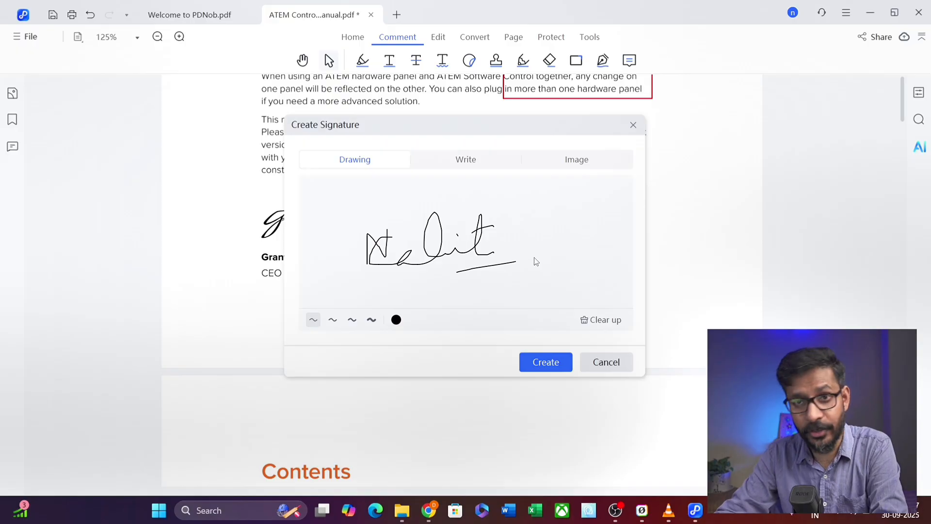
# - Save a typed signature reading 'bbbb', place it once, then delete the placed copy
pyautogui.click(483, 165)
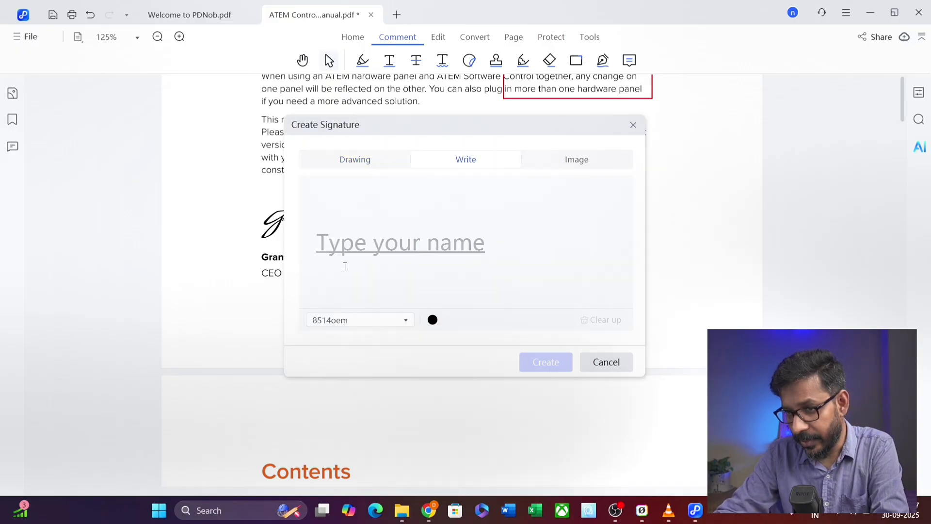
pyautogui.write('bbbb')
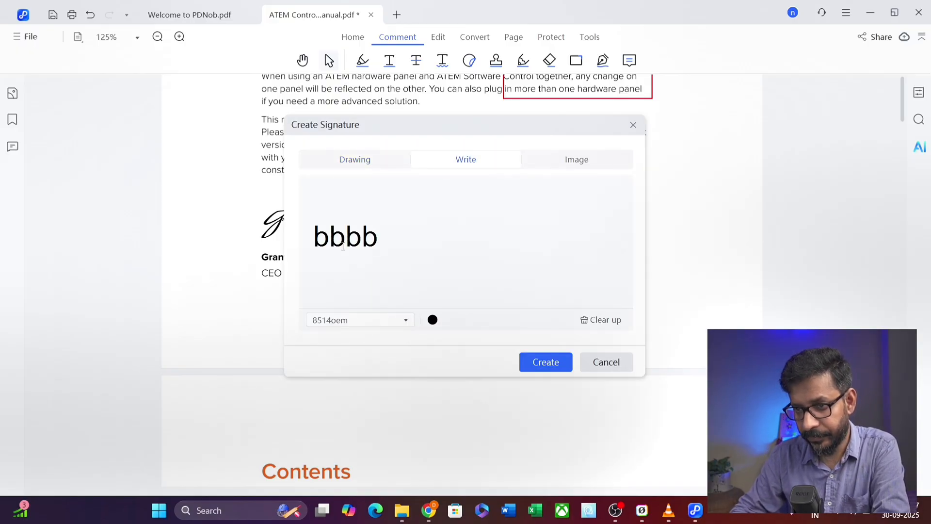
pyautogui.click(548, 364)
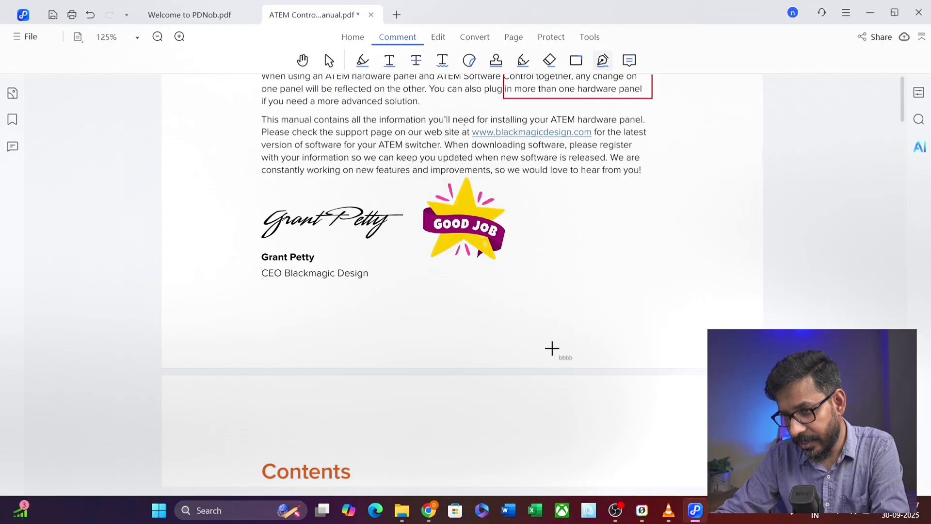
pyautogui.click(564, 288)
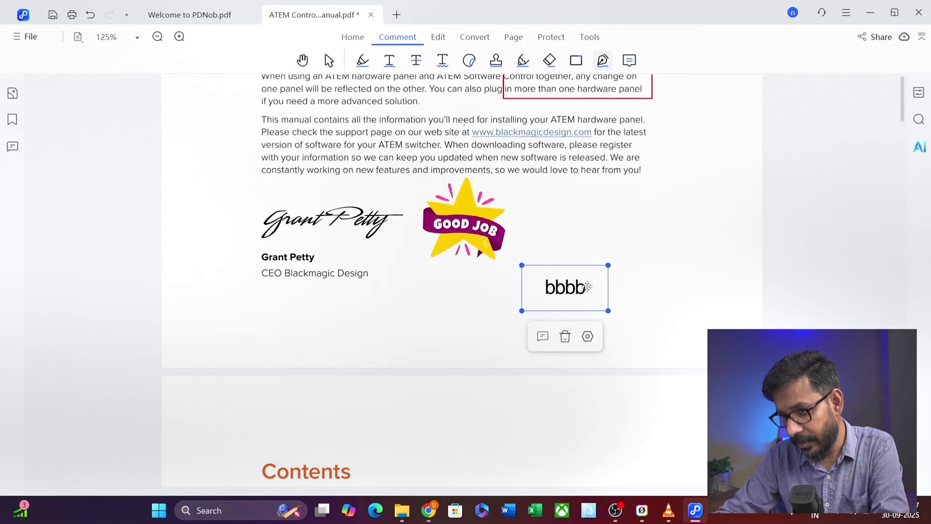
pyautogui.click(565, 336)
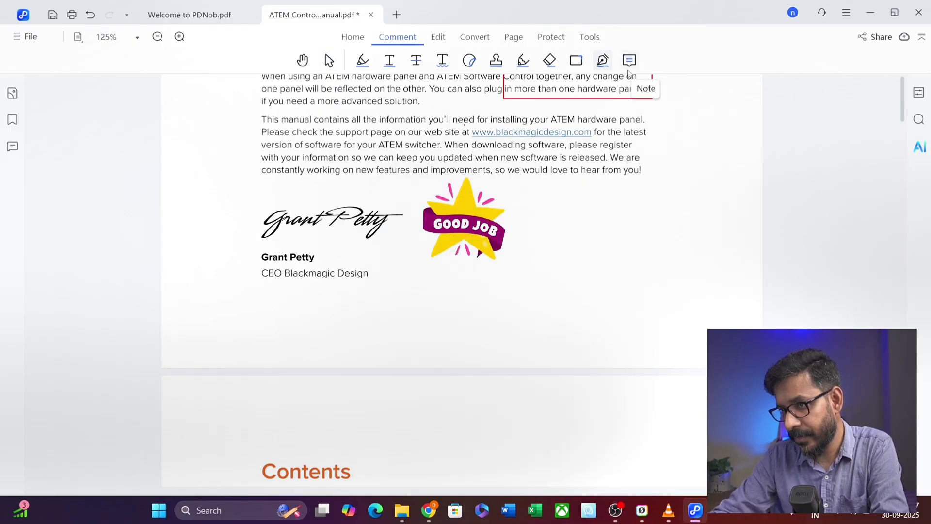
# - Try making an image-based signature, then cancel without saving it
pyautogui.click(602, 63)
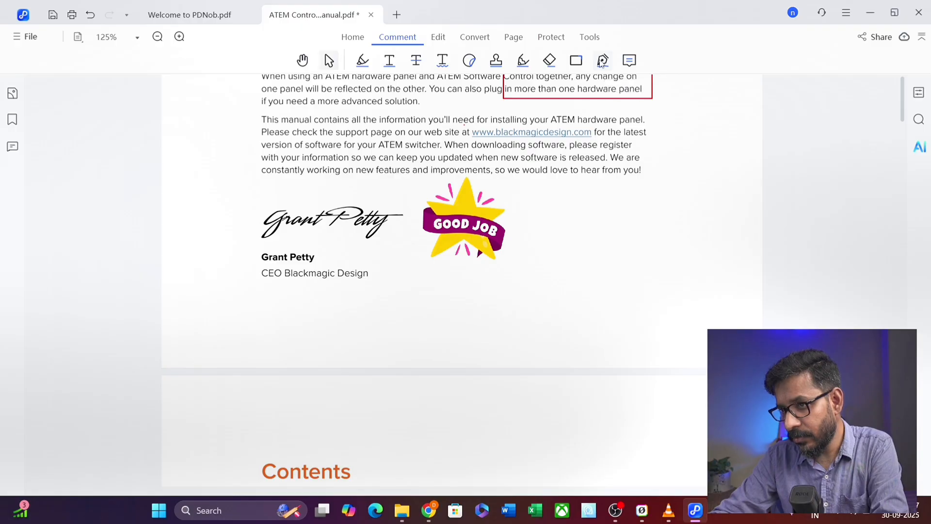
pyautogui.click(601, 61)
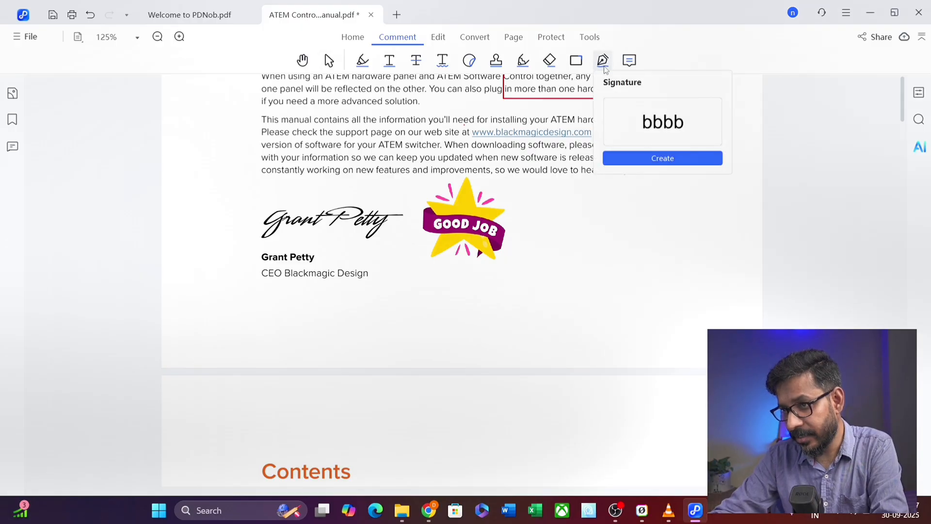
pyautogui.click(652, 159)
pyautogui.click(582, 161)
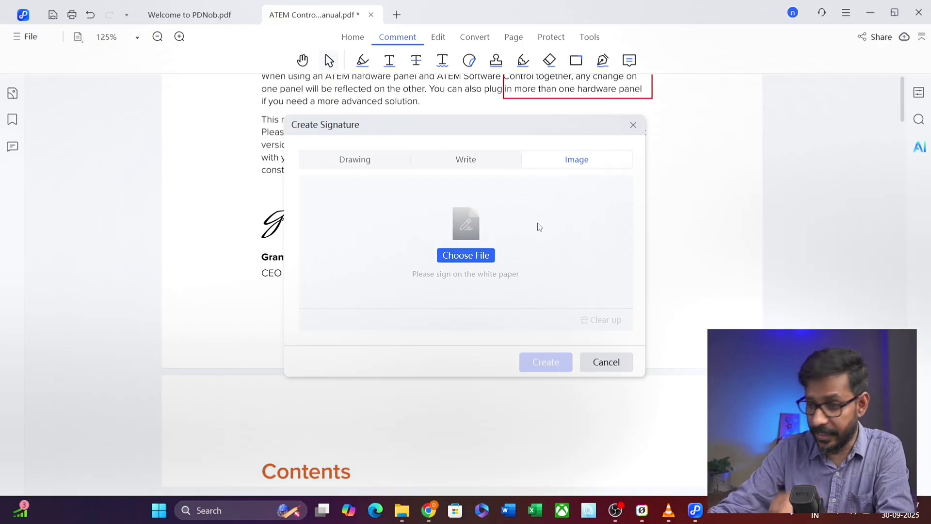
pyautogui.click(469, 257)
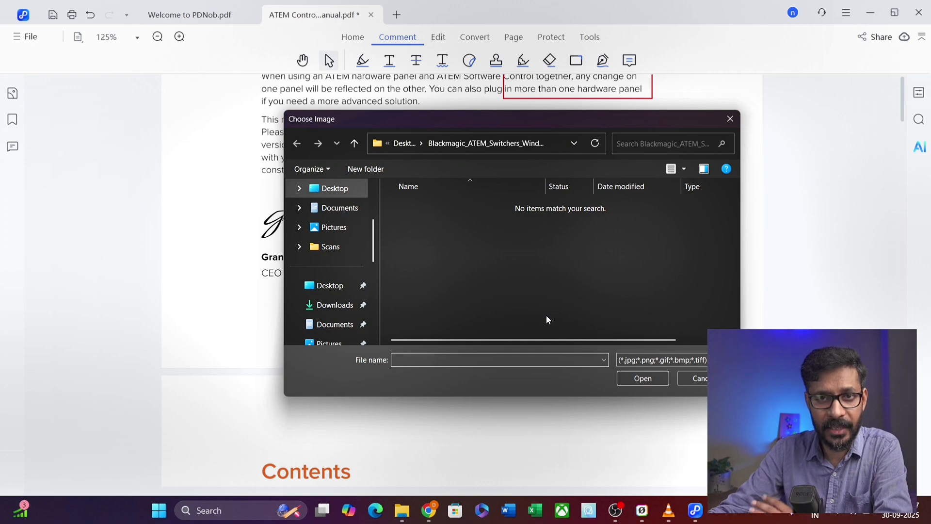
pyautogui.click(701, 378)
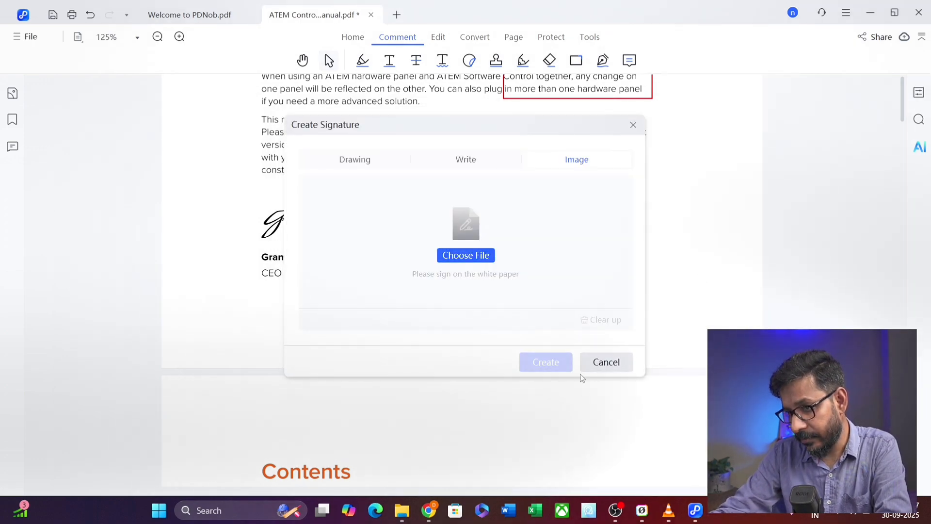
pyautogui.click(600, 364)
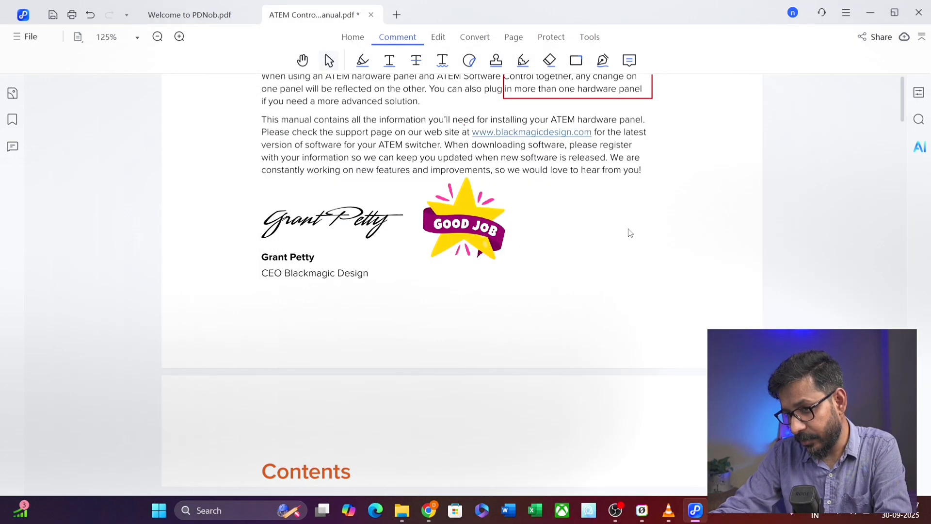
# - Add a sticky note reading 'comment' right of the signature and close its popup
pyautogui.click(629, 61)
pyautogui.click(688, 190)
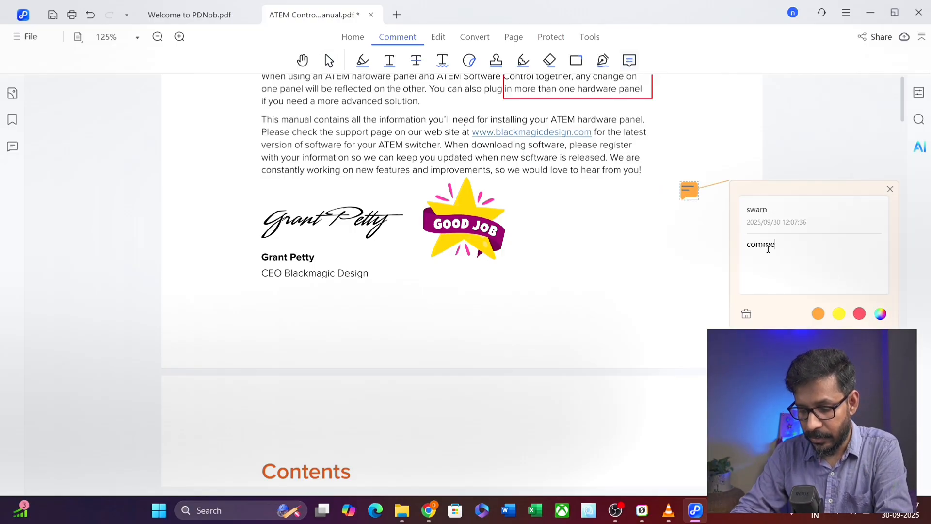
pyautogui.write('comment')
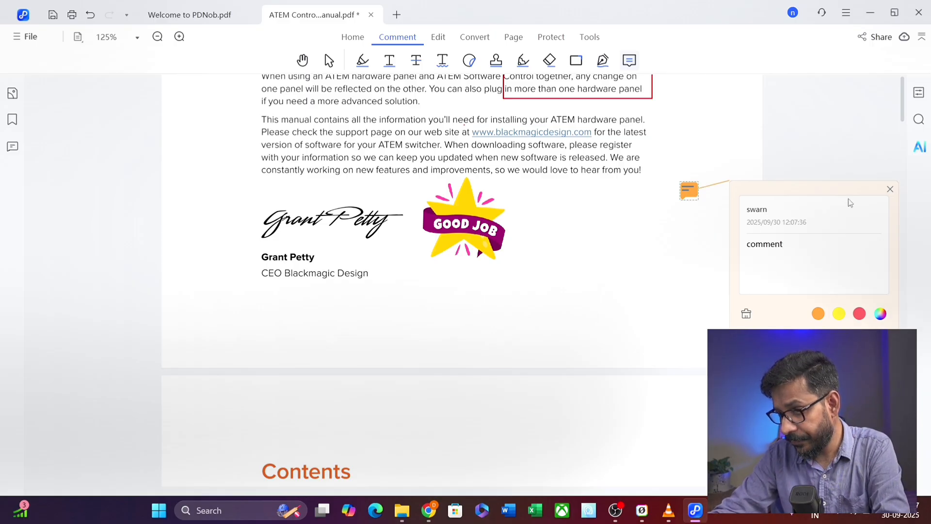
pyautogui.click(890, 189)
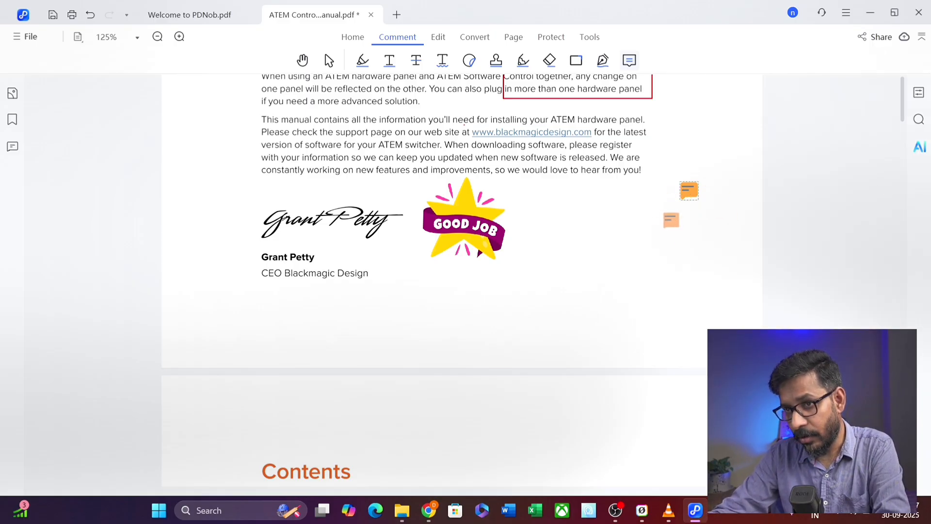
pyautogui.scroll(6, 654, 224)
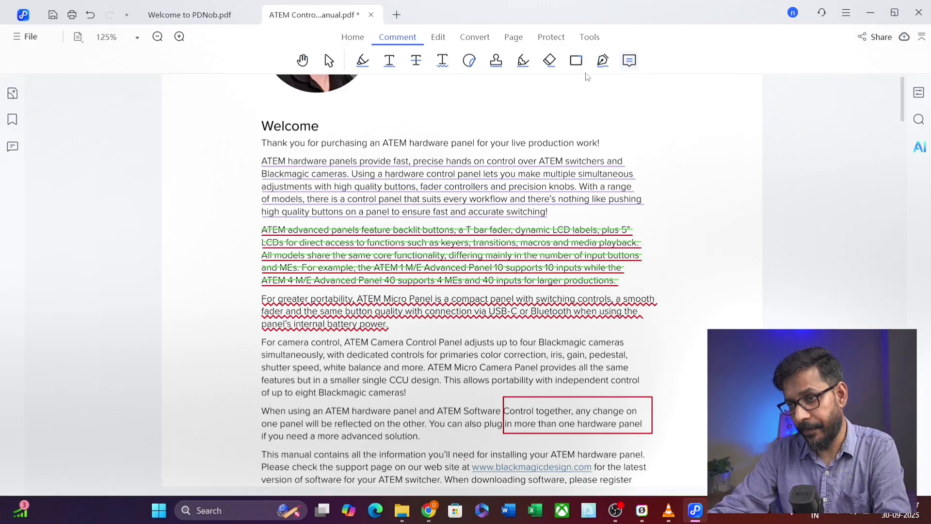
# - Set the 'Camera Control Panel Layout' contents entry to Arial Black, italic, bold and underlined
pyautogui.click(439, 38)
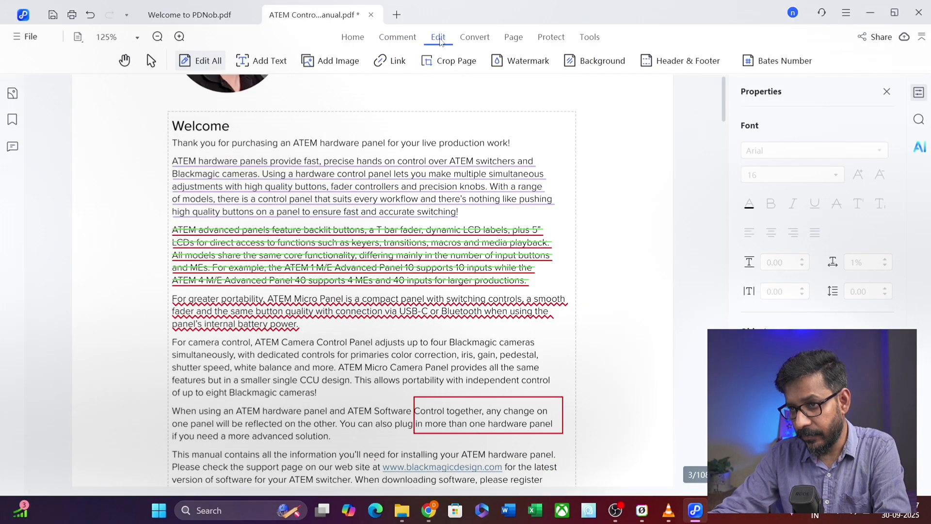
pyautogui.scroll(-15, 497, 234)
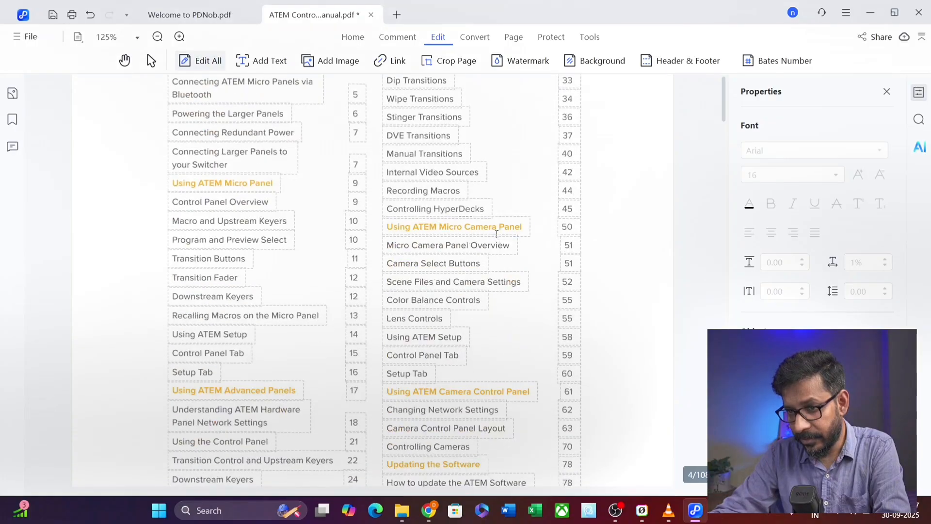
pyautogui.scroll(-7, 497, 234)
pyautogui.scroll(2, 447, 214)
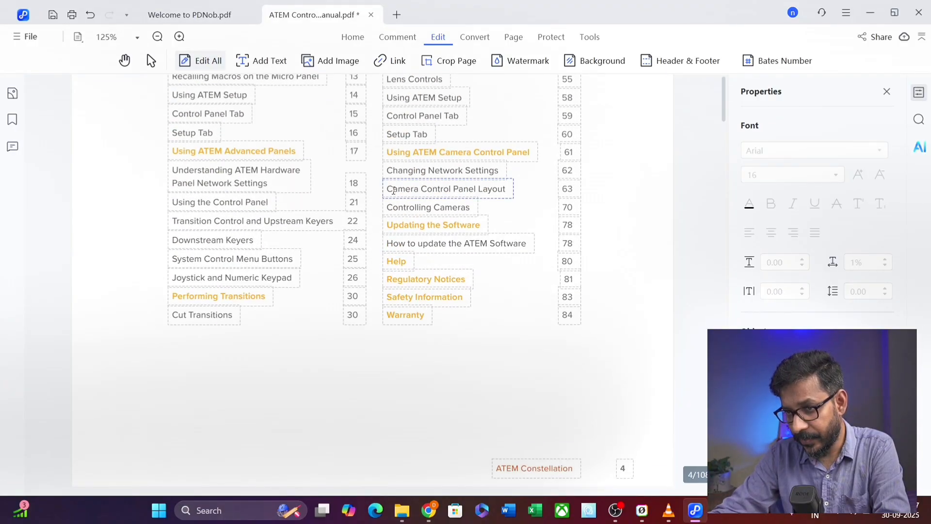
pyautogui.moveTo(387, 189); pyautogui.dragTo(508, 189)
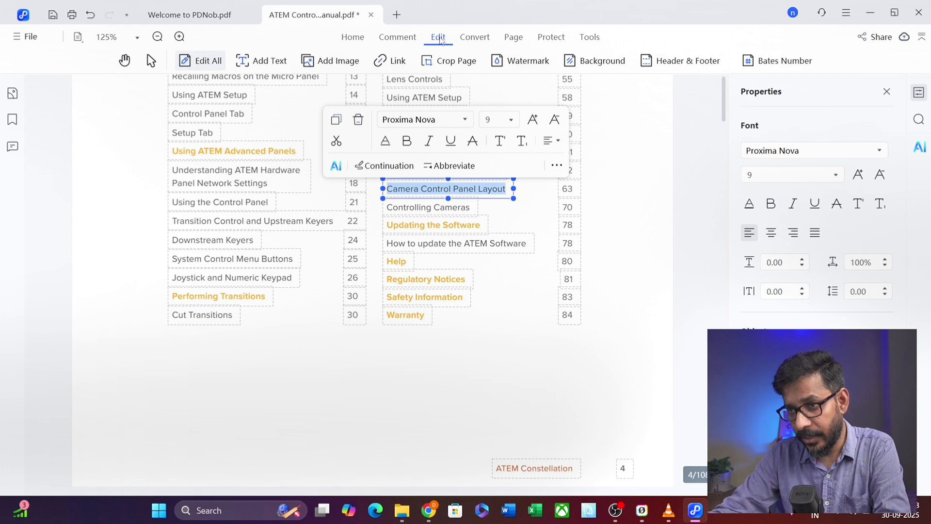
pyautogui.click(463, 121)
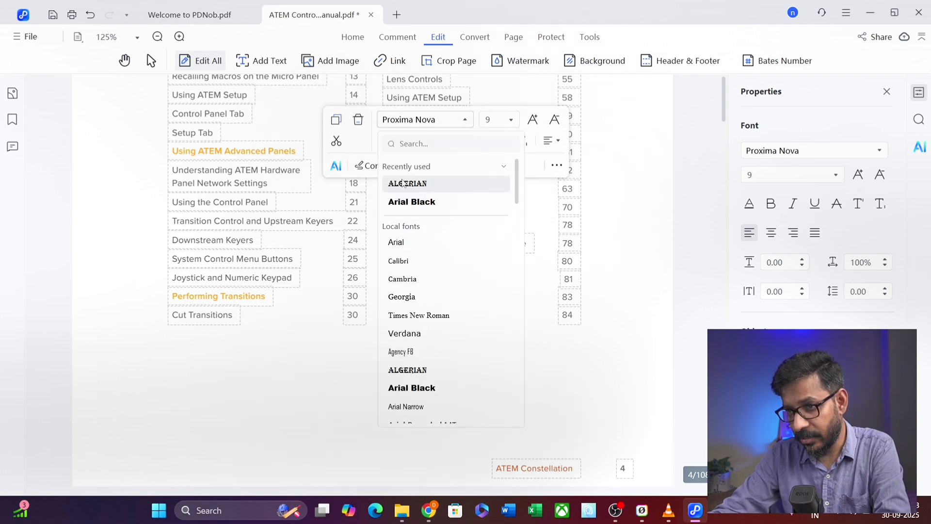
pyautogui.click(411, 202)
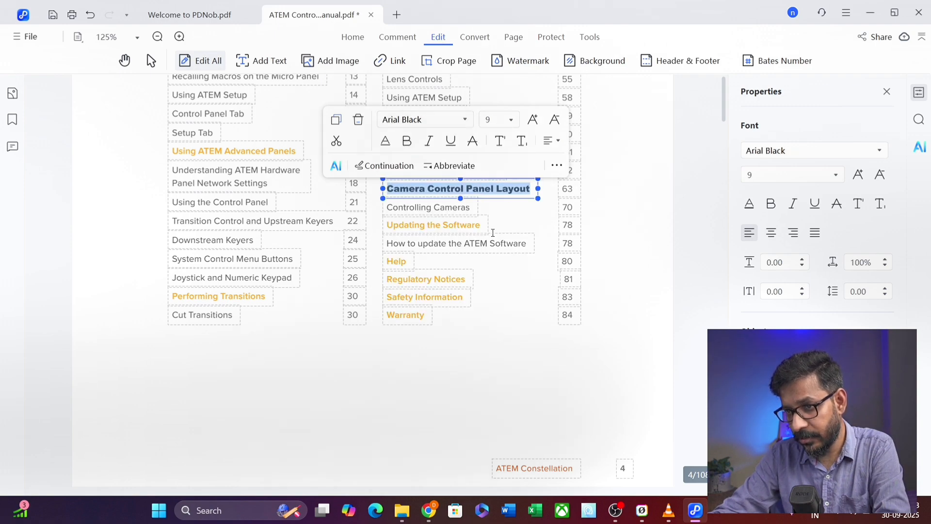
pyautogui.click(430, 146)
pyautogui.click(410, 144)
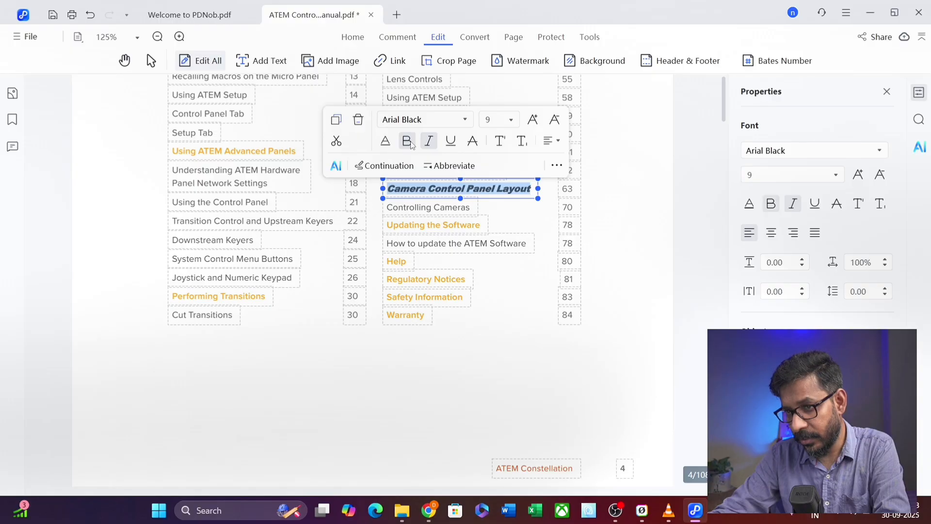
pyautogui.click(455, 144)
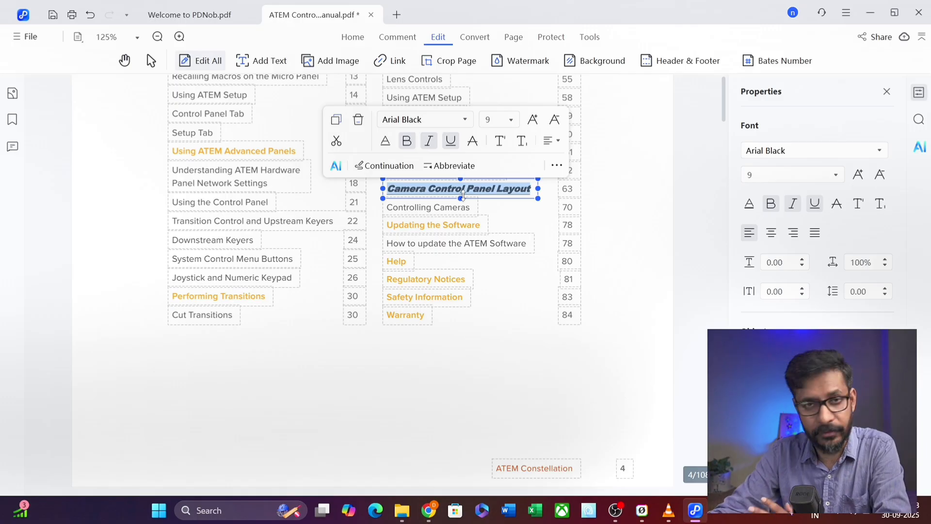
pyautogui.click(516, 287)
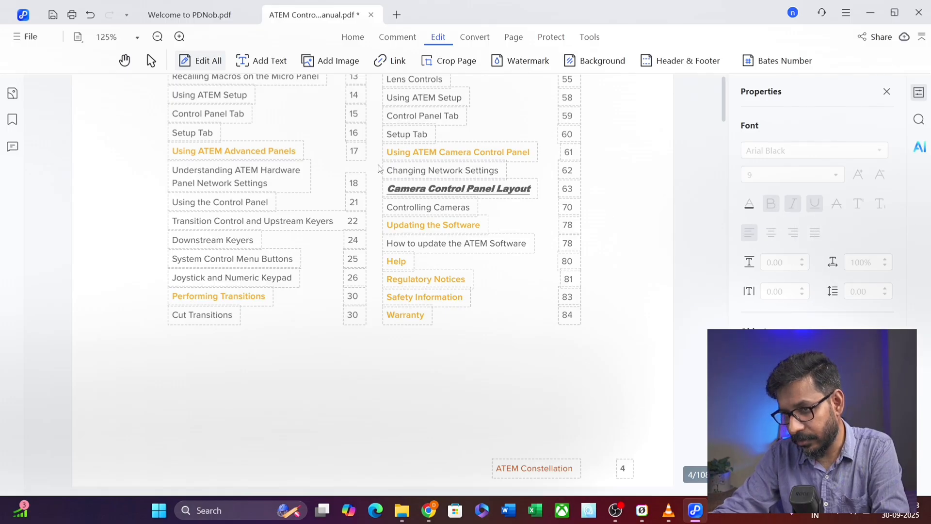
pyautogui.scroll(-10, 538, 305)
pyautogui.scroll(-3, 546, 302)
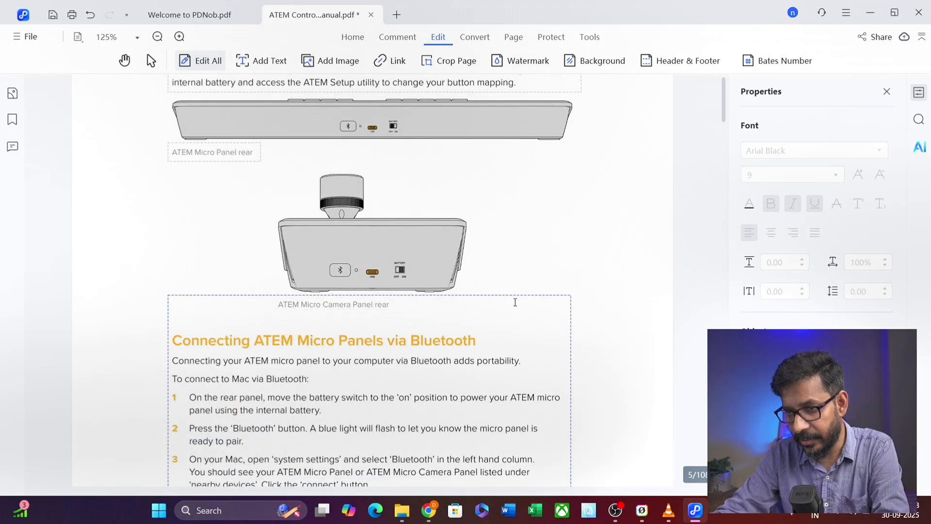
pyautogui.scroll(5, 389, 281)
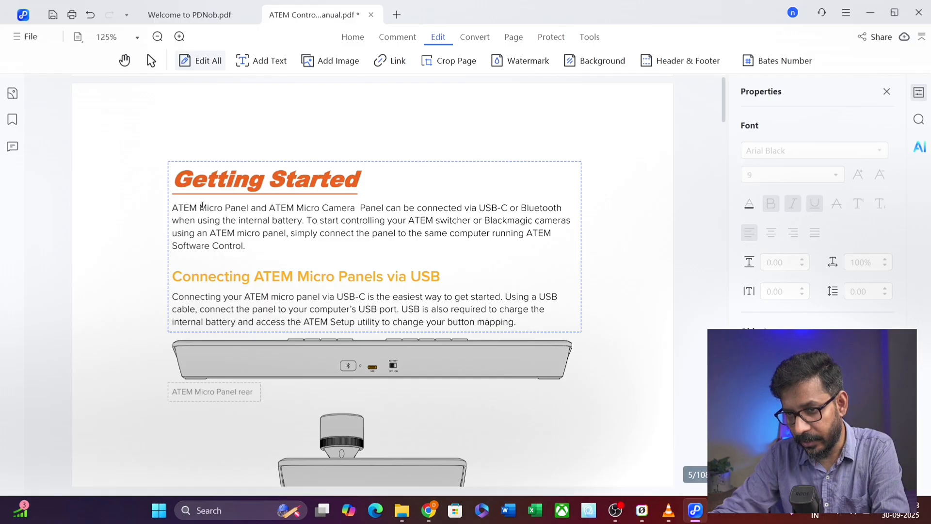
pyautogui.moveTo(199, 208); pyautogui.dragTo(270, 245)
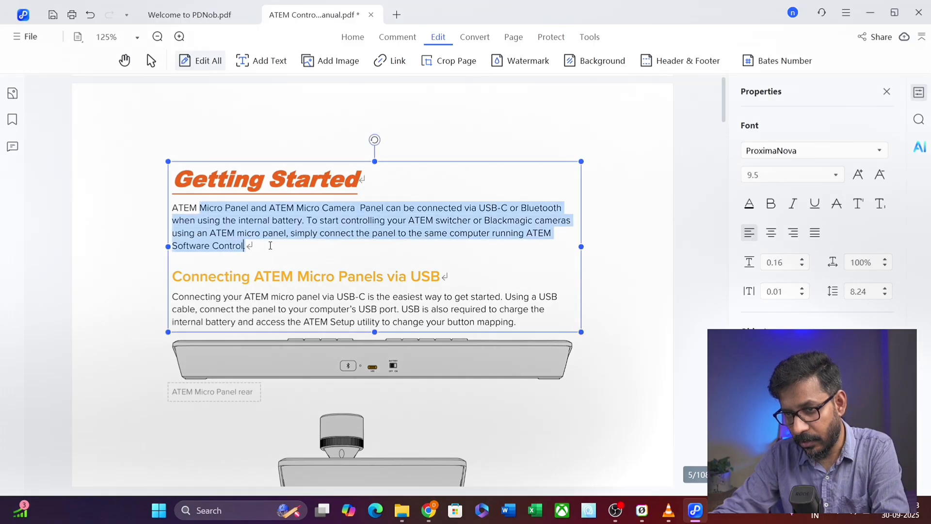
pyautogui.click(815, 233)
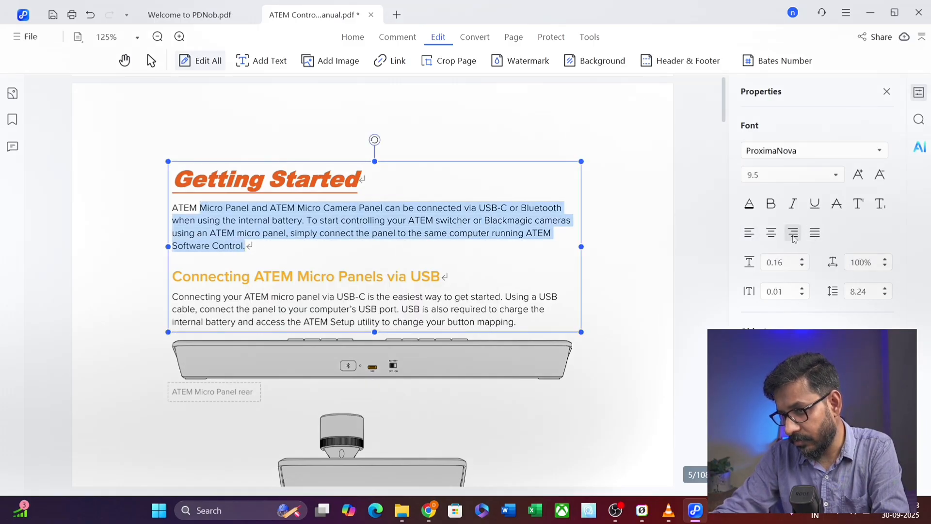
pyautogui.click(793, 234)
pyautogui.click(771, 234)
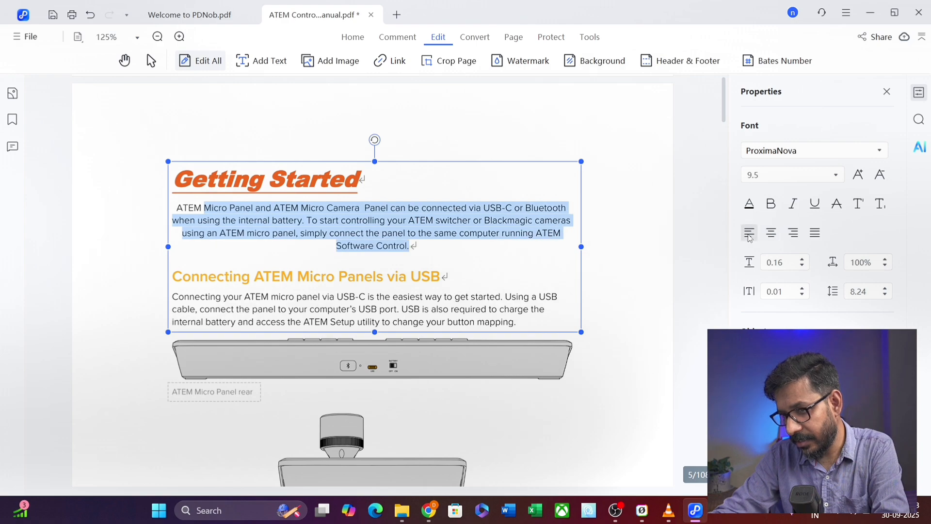
pyautogui.click(749, 233)
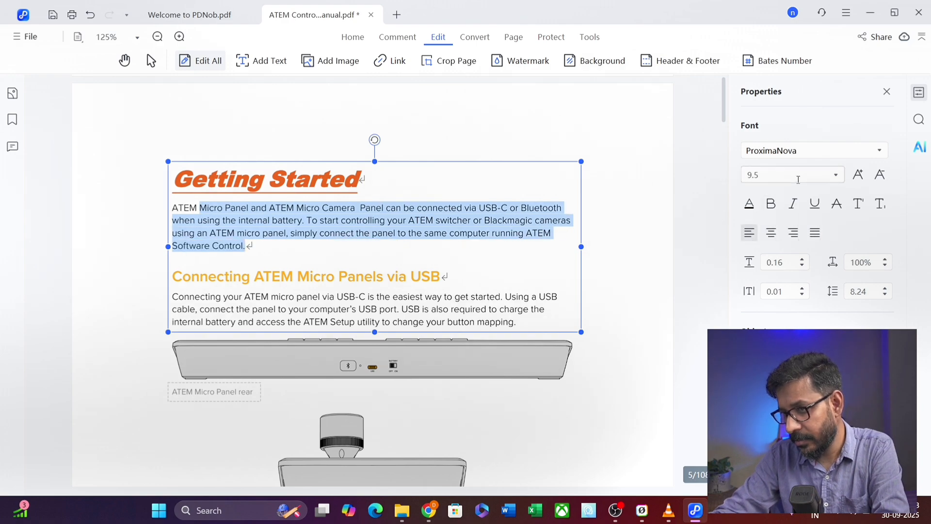
pyautogui.click(836, 176)
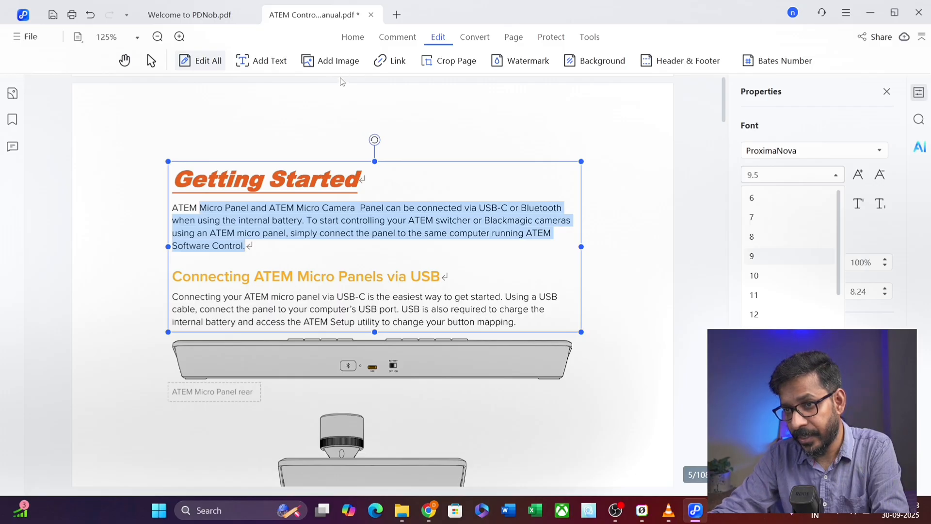
pyautogui.click(473, 135)
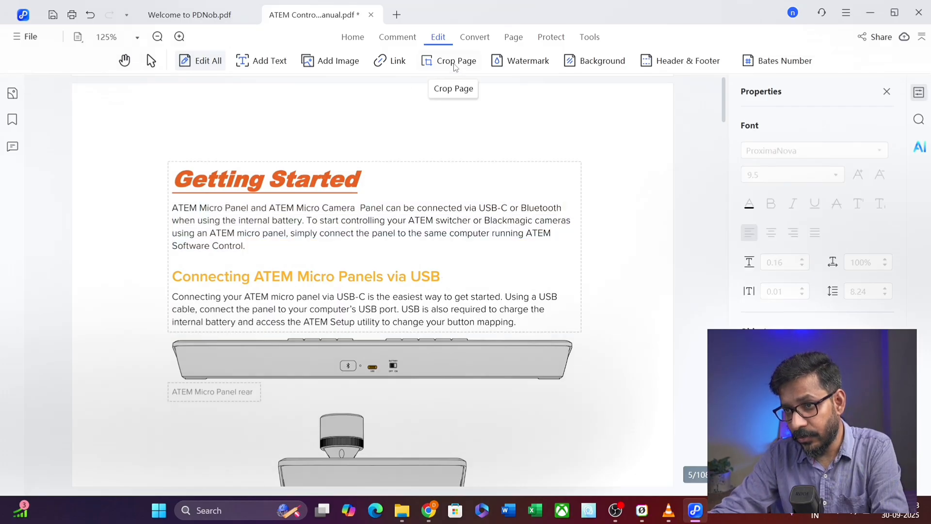
# - Add a text box reading 'Text' just above the Getting Started heading
pyautogui.click(270, 62)
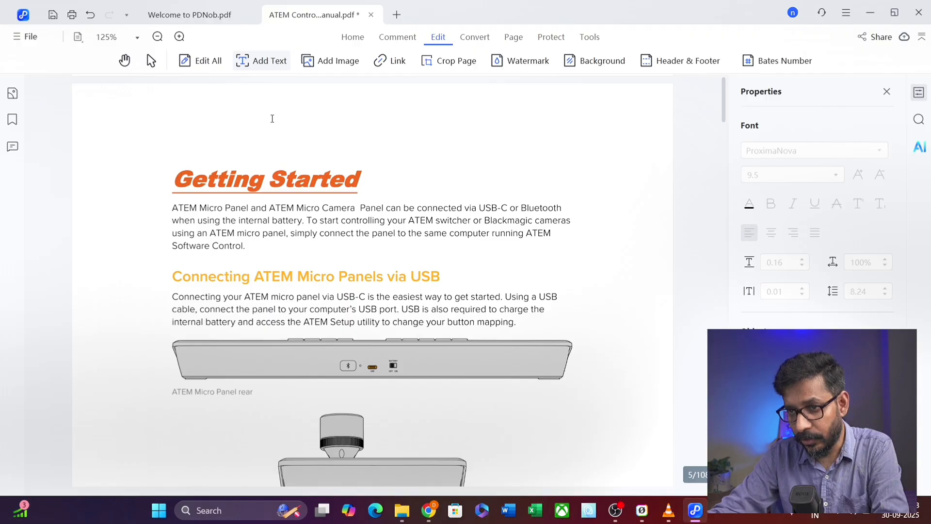
pyautogui.click(268, 62)
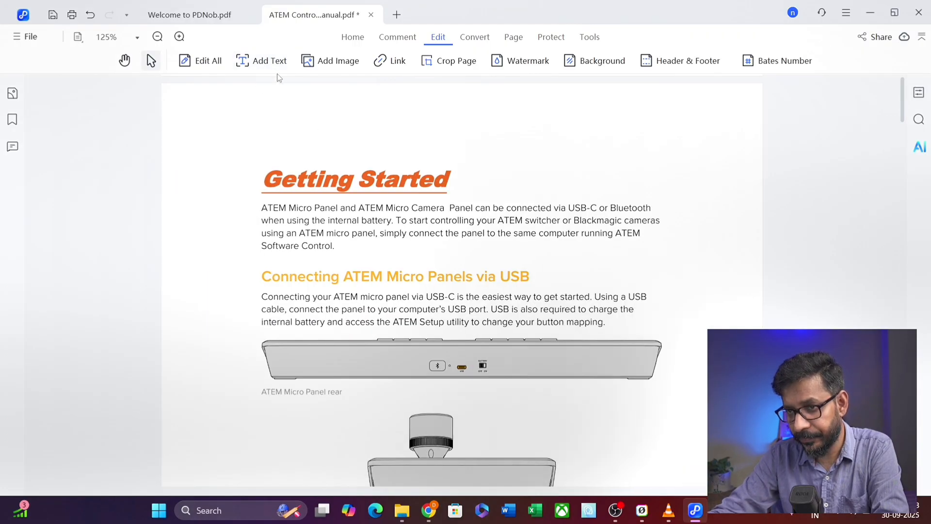
pyautogui.click(266, 63)
pyautogui.click(417, 139)
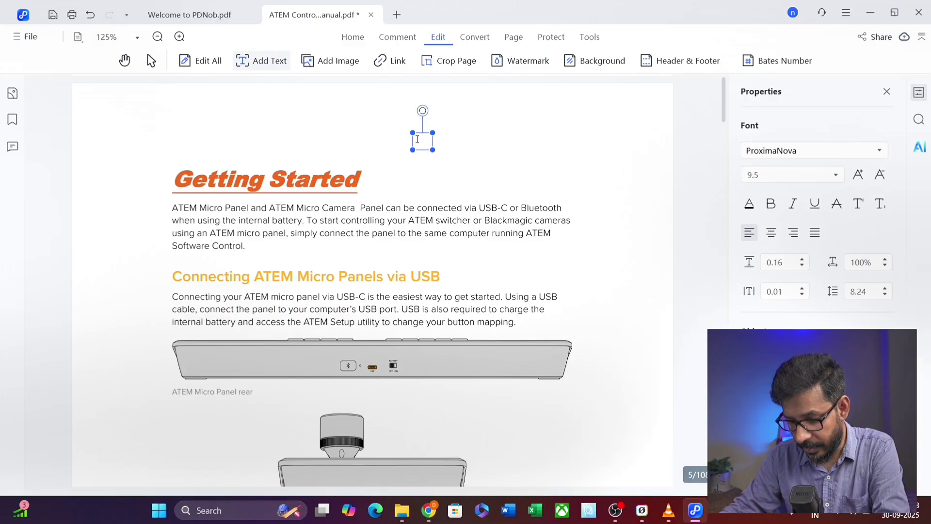
pyautogui.write('Text')
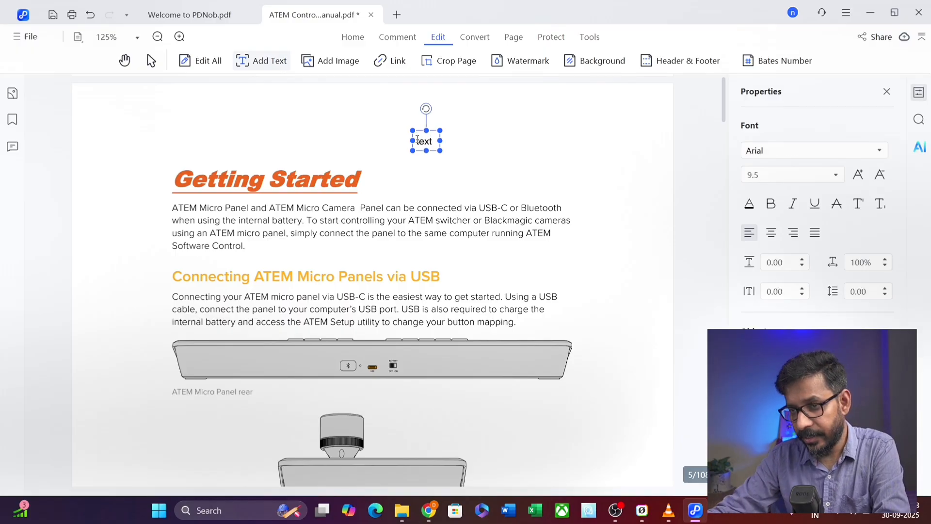
# - Insert a desktop screenshot from Pictures > Screenshots onto the Getting Started page
pyautogui.click(326, 62)
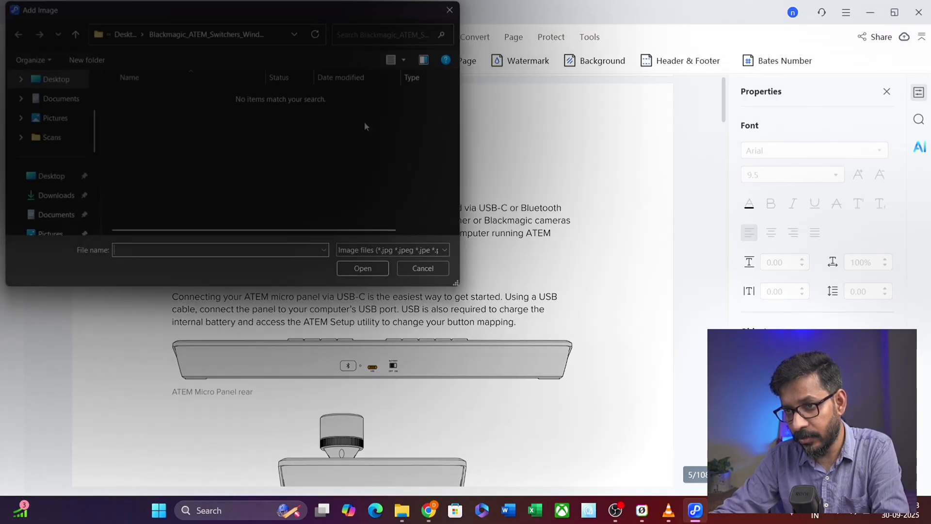
pyautogui.click(54, 124)
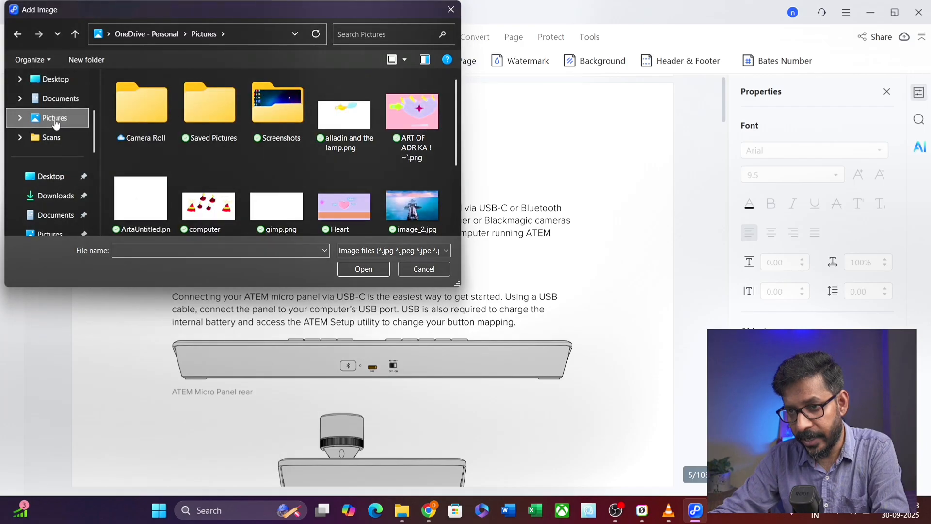
pyautogui.doubleClick(279, 109)
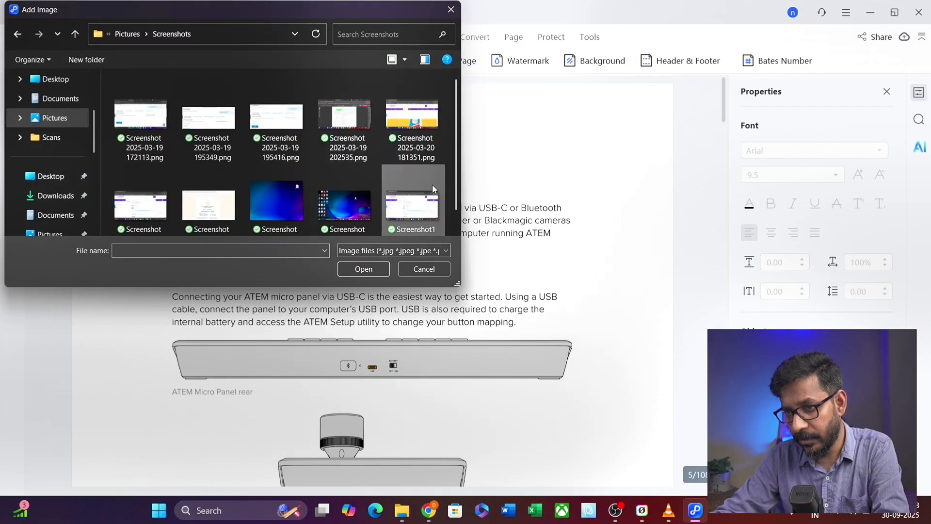
pyautogui.scroll(-1, 432, 185)
pyautogui.click(359, 184)
pyautogui.click(376, 269)
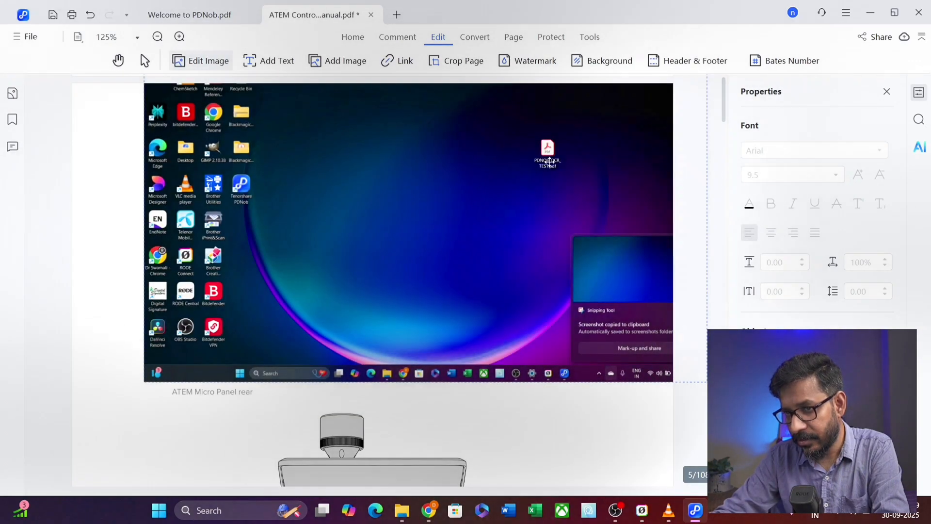
# - Shrink and reposition the screenshot, undo the last move, then delete it
pyautogui.click(549, 162)
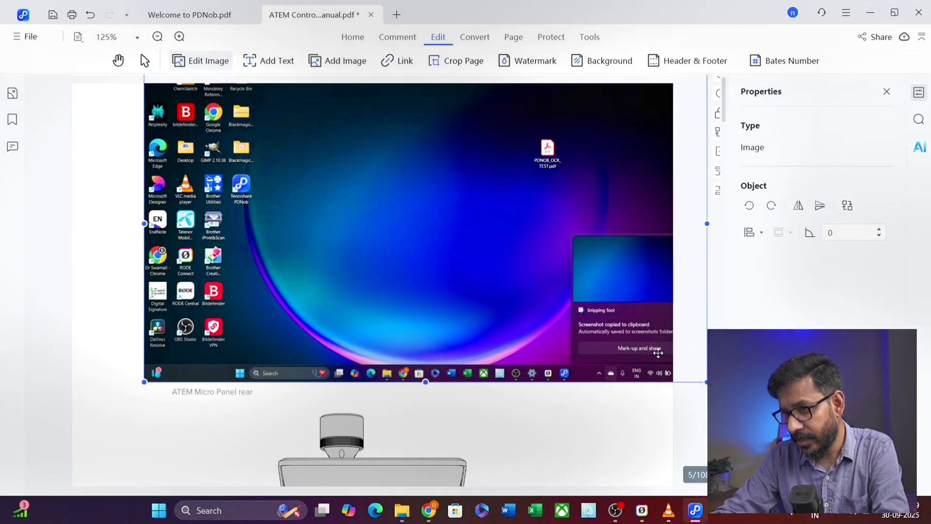
pyautogui.moveTo(706, 381); pyautogui.dragTo(421, 221)
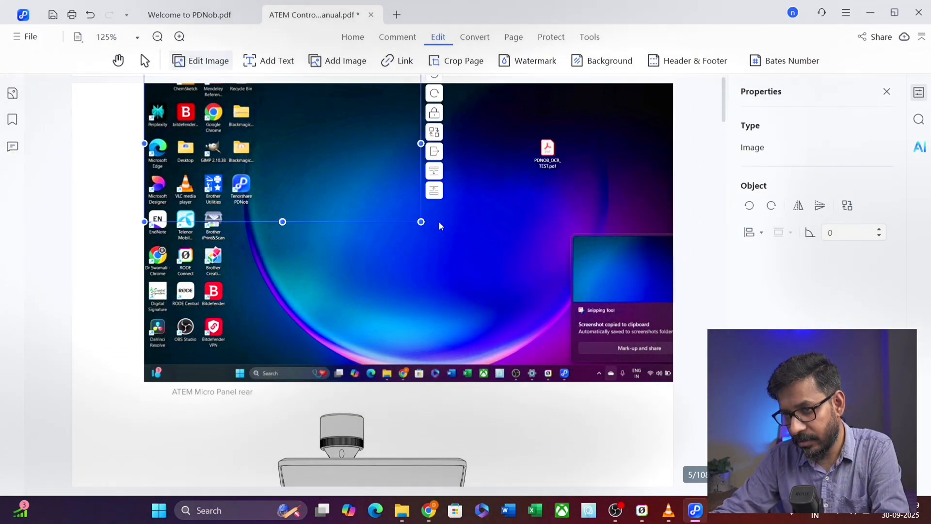
pyautogui.moveTo(362, 195); pyautogui.dragTo(486, 290)
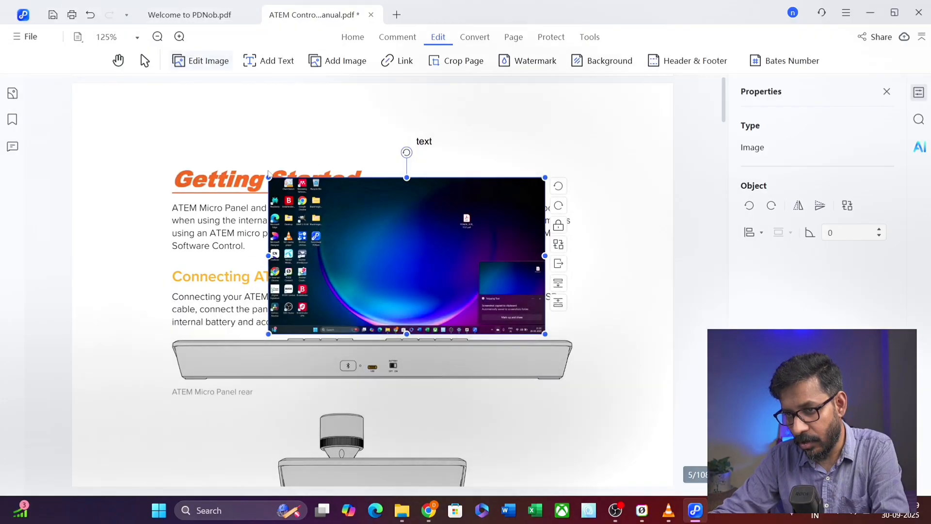
pyautogui.moveTo(268, 177); pyautogui.dragTo(355, 226)
pyautogui.moveTo(432, 276)
pyautogui.mouseDown()
pyautogui.moveTo(517, 182)
pyautogui.moveTo(457, 163)
pyautogui.moveTo(451, 150)
pyautogui.moveTo(458, 288)
pyautogui.moveTo(419, 282)
pyautogui.mouseUp()
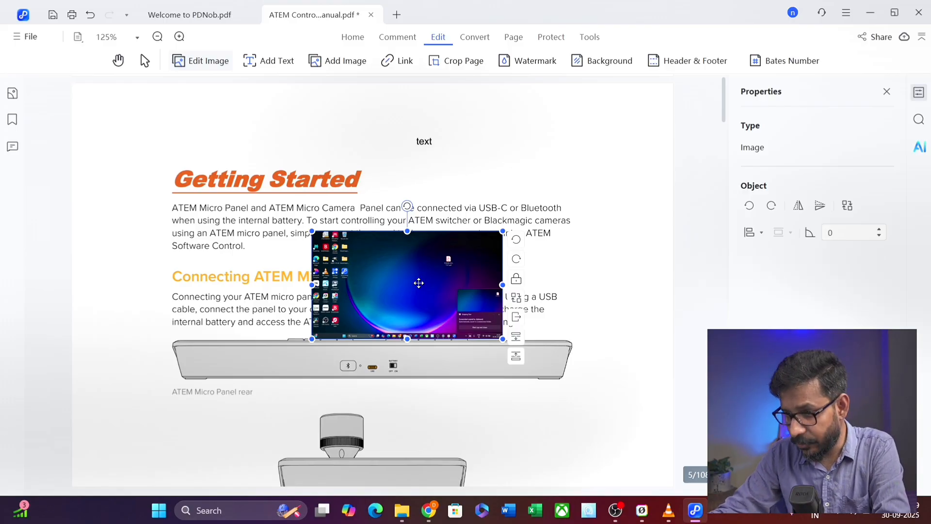
pyautogui.click(89, 16)
pyautogui.press('Delete')
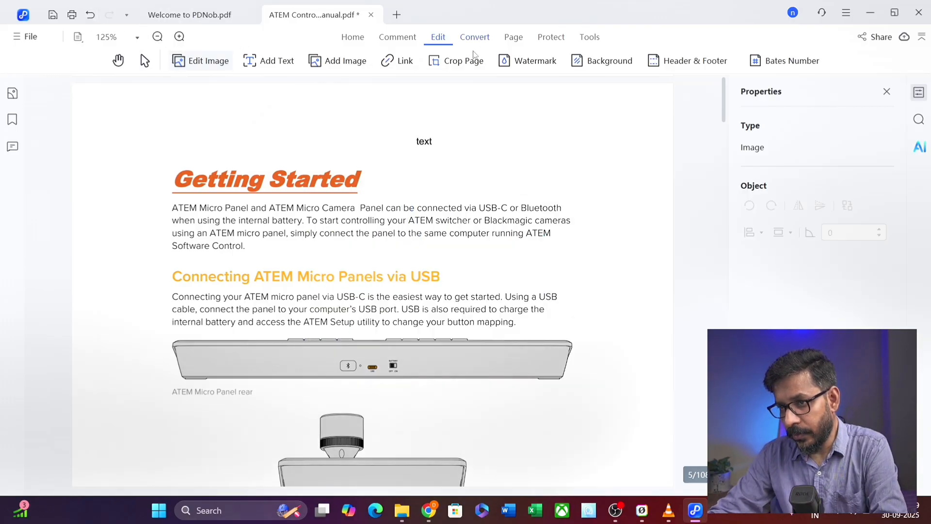
# - Draw a link area over the Getting Started heading with a visible blue outline
pyautogui.click(405, 62)
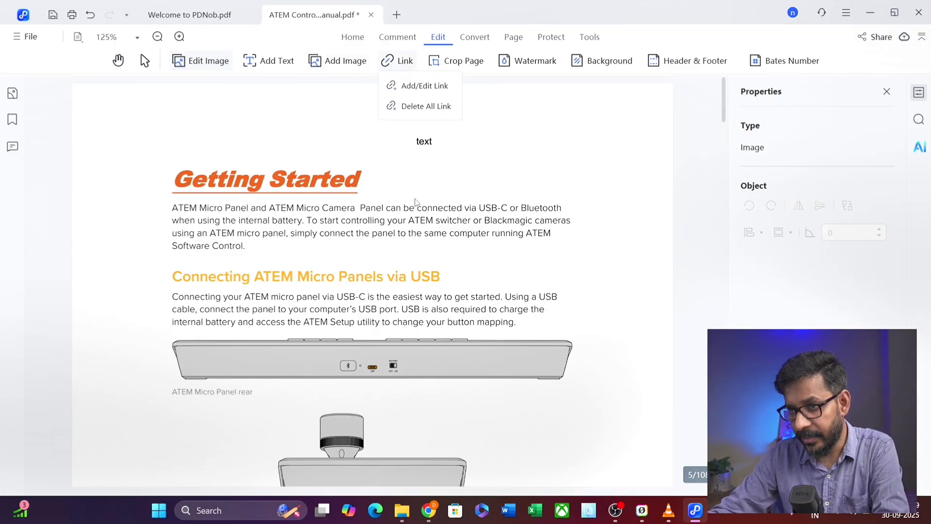
pyautogui.click(421, 87)
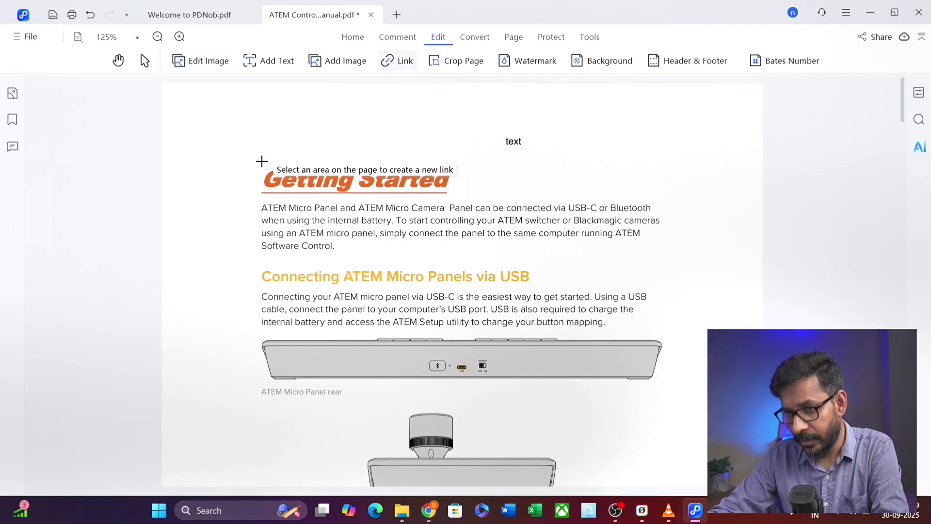
pyautogui.moveTo(254, 162); pyautogui.dragTo(469, 198)
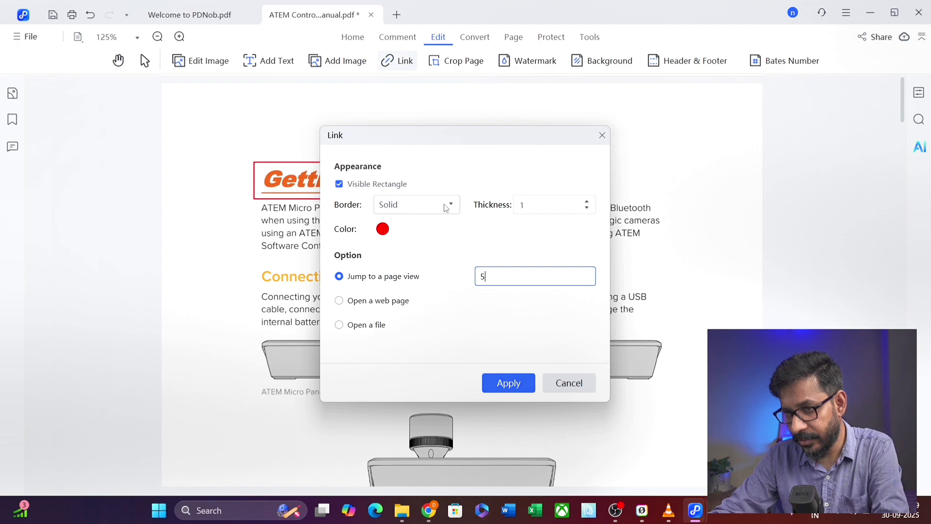
pyautogui.click(340, 186)
pyautogui.click(340, 185)
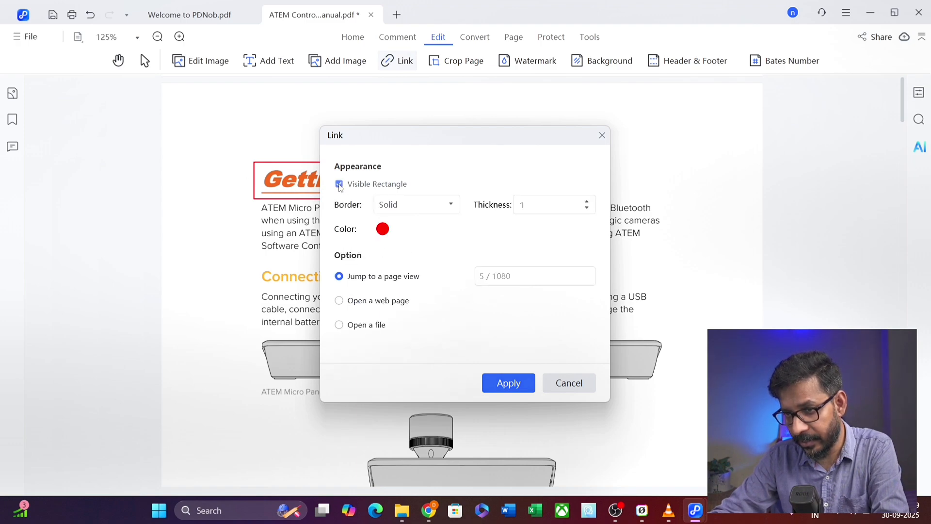
pyautogui.click(383, 230)
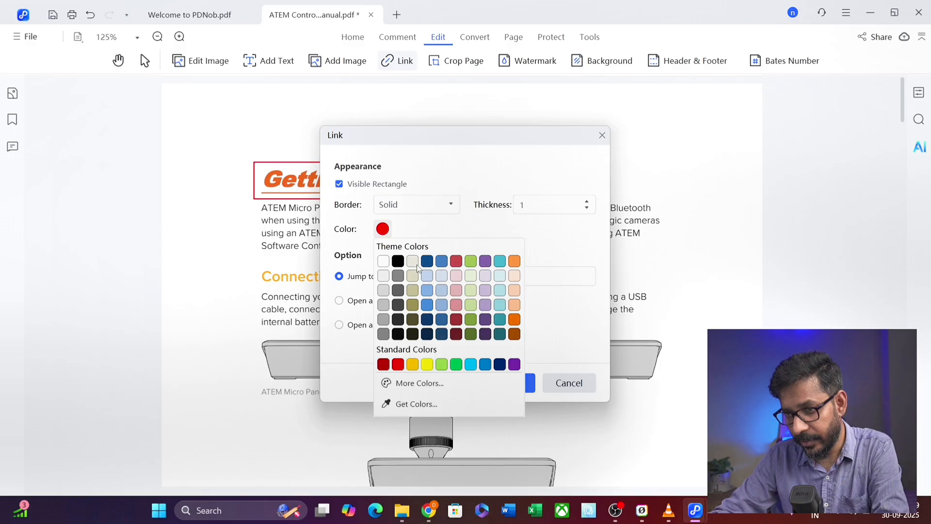
pyautogui.click(426, 305)
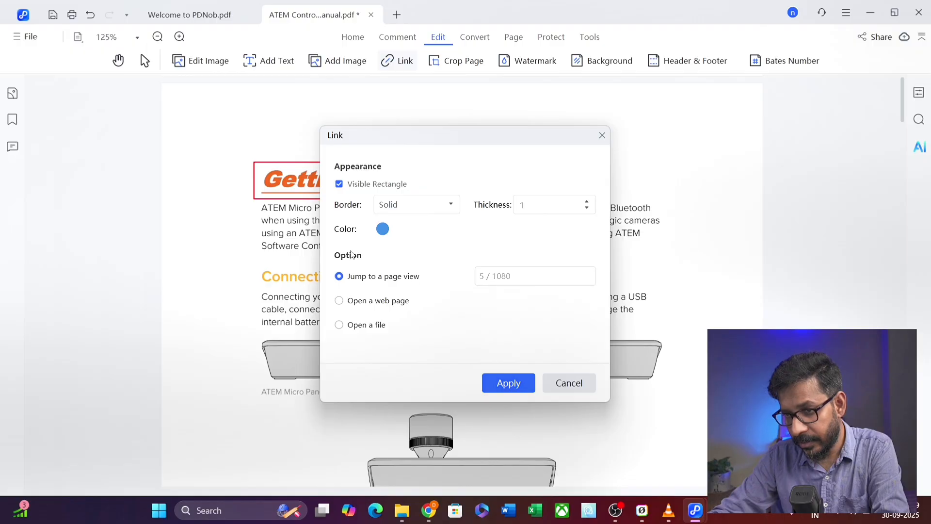
# - Try the page, web page and file link actions, then cancel the link
pyautogui.click(480, 276)
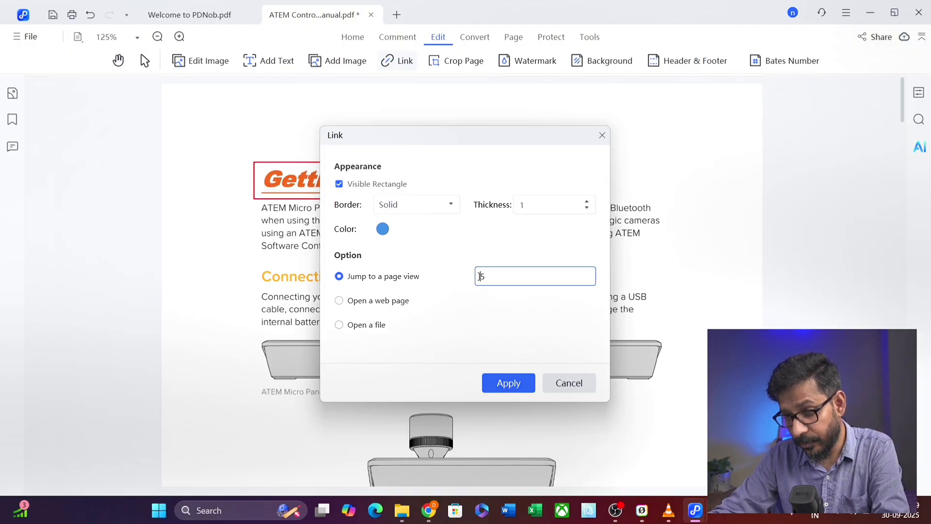
pyautogui.click(350, 303)
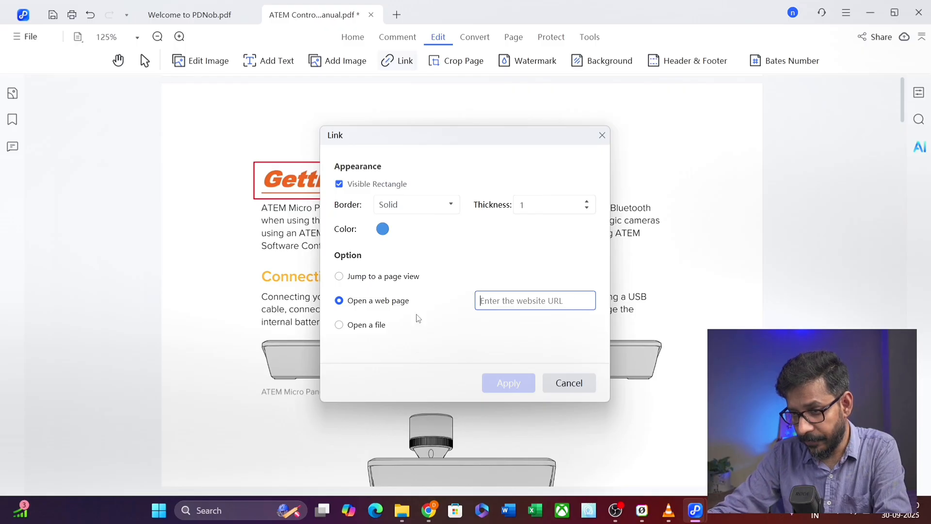
pyautogui.click(355, 327)
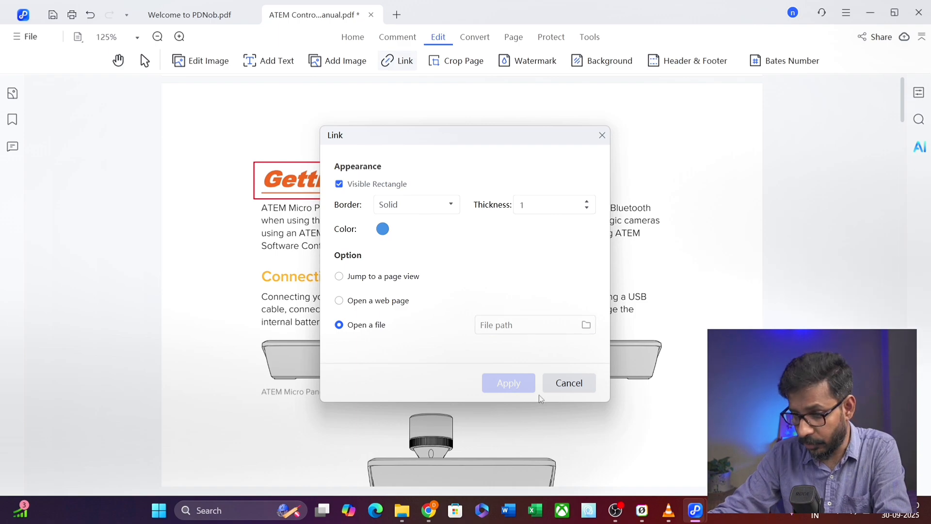
pyautogui.click(566, 384)
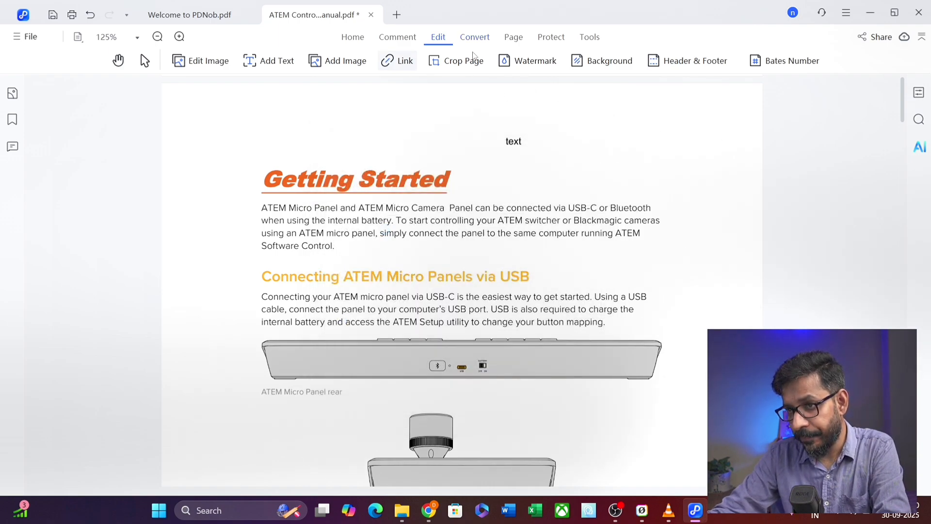
# - Trim the page's top and right margins with Crop Page, then exit cropping
pyautogui.click(456, 63)
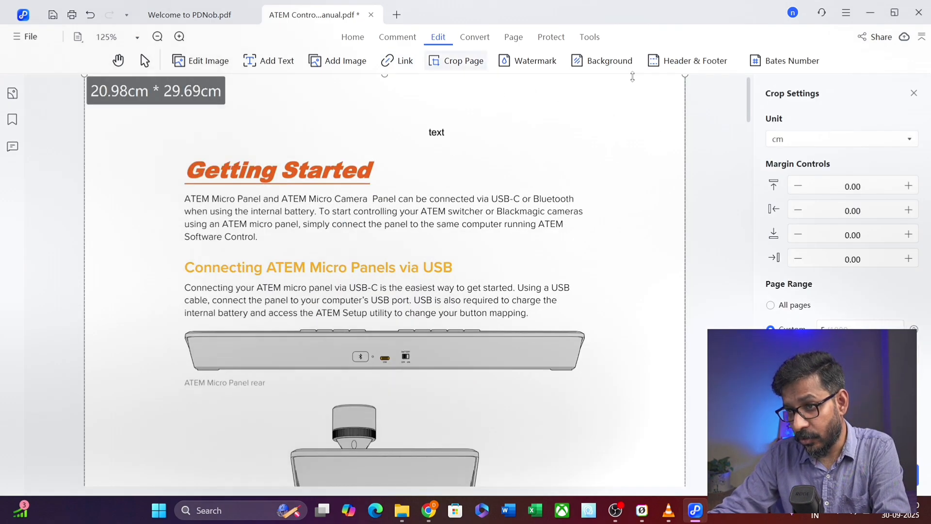
pyautogui.moveTo(686, 75); pyautogui.dragTo(673, 104)
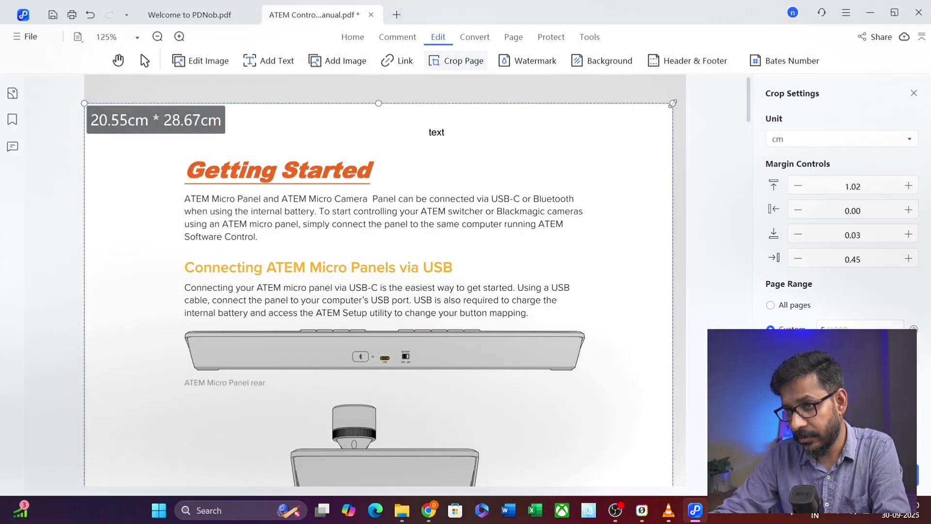
pyautogui.click(522, 62)
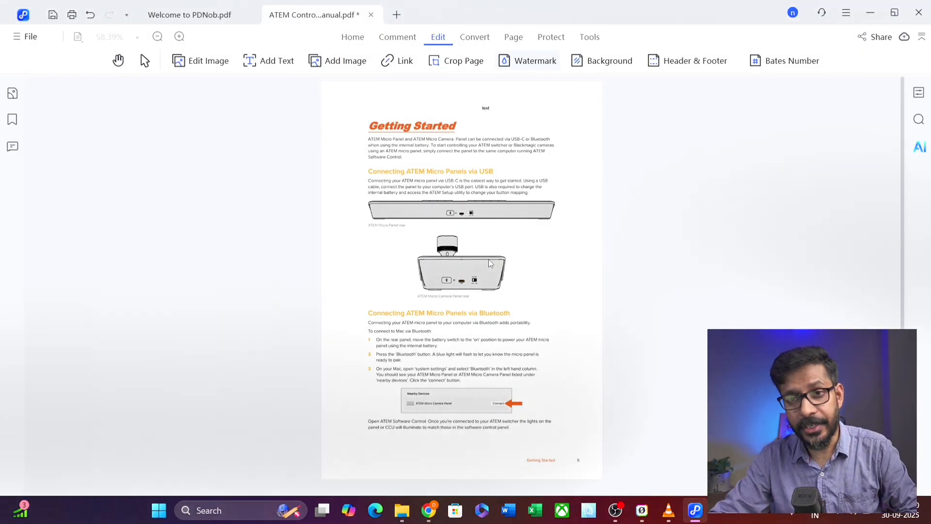
pyautogui.click(790, 16)
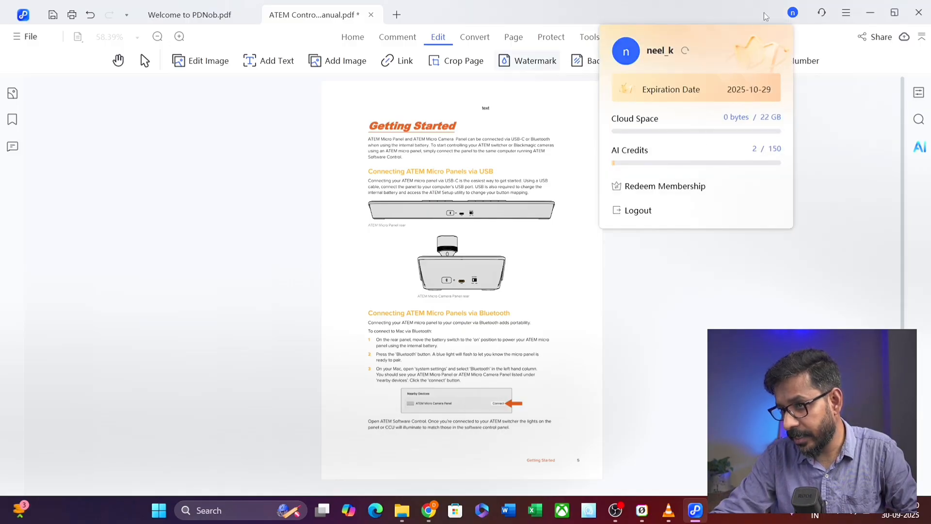
pyautogui.click(824, 182)
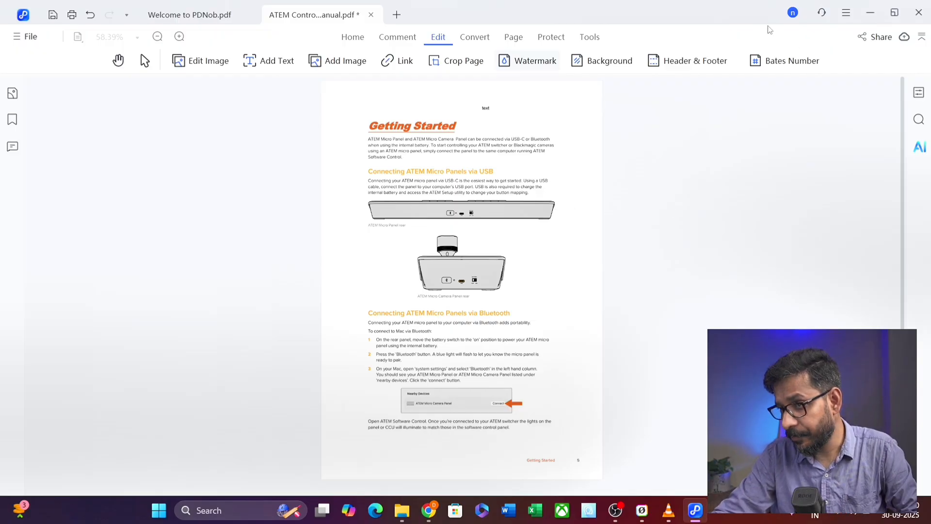
pyautogui.scroll(-3, 519, 245)
# - Add a new watermark with source text 'test' to the Getting Started page
pyautogui.click(528, 66)
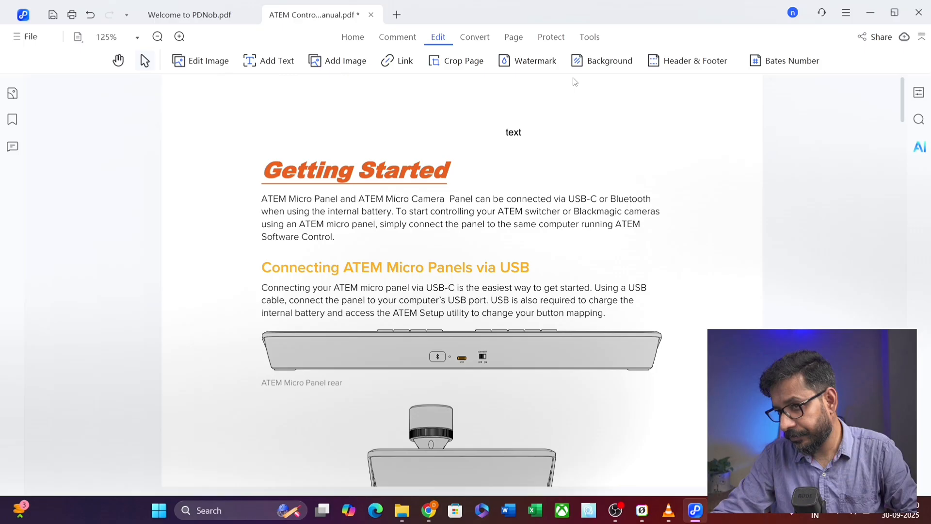
pyautogui.click(532, 62)
pyautogui.click(792, 271)
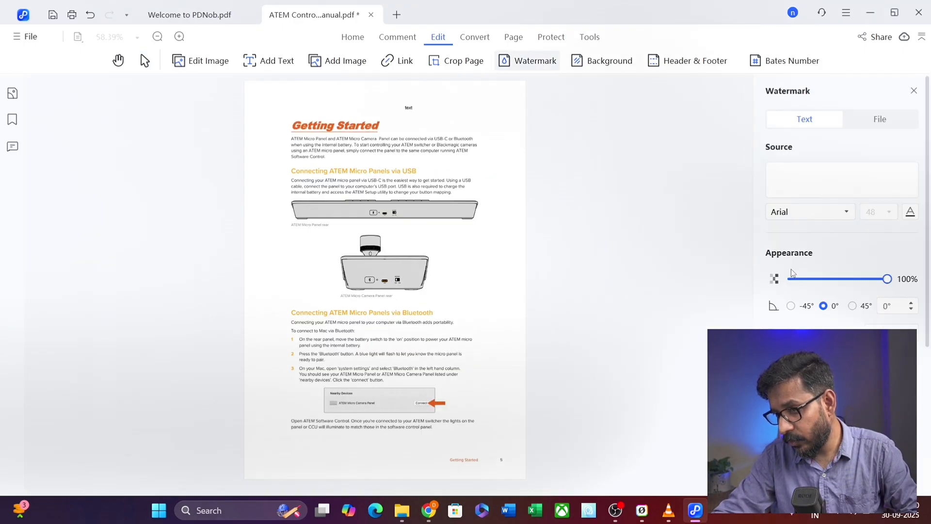
pyautogui.click(788, 171)
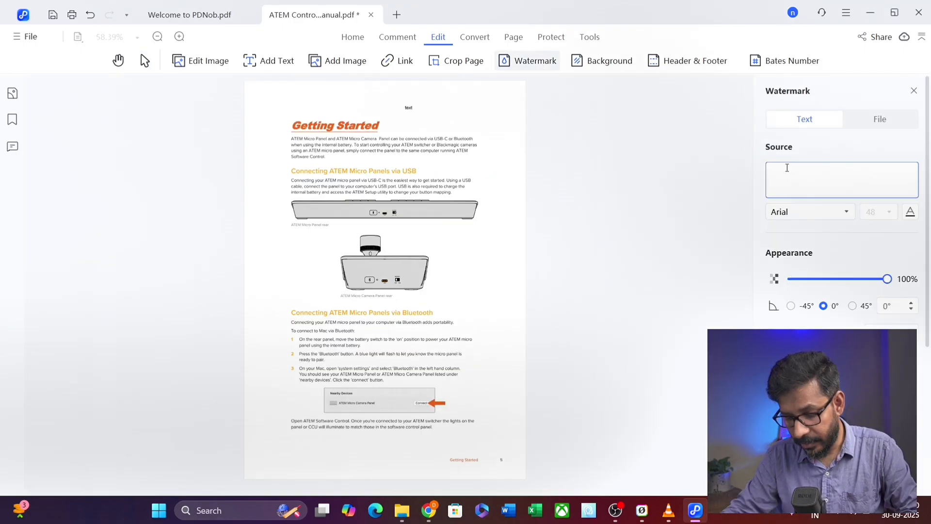
pyautogui.write('test')
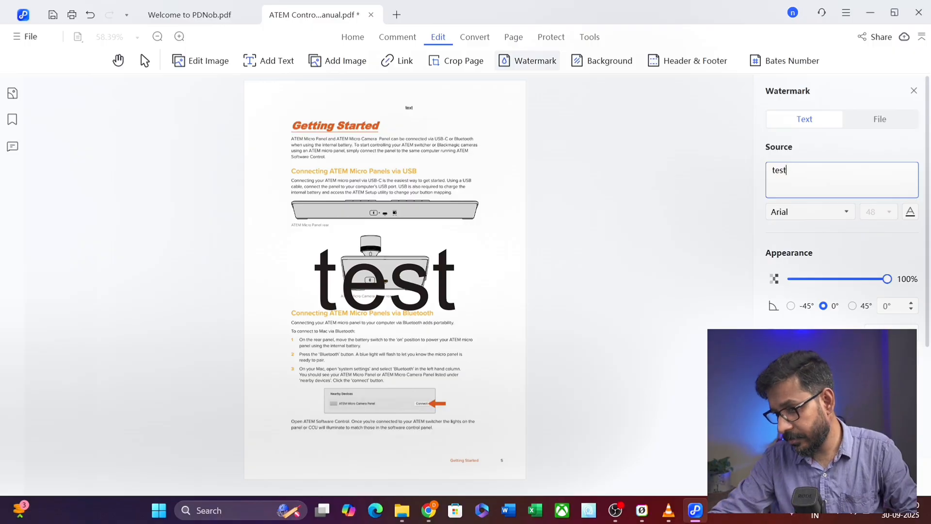
pyautogui.click(868, 478)
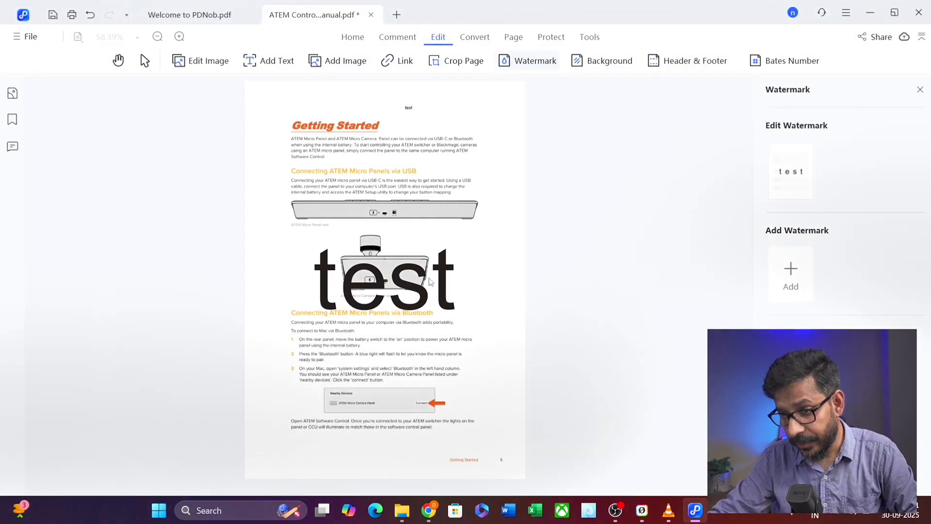
pyautogui.moveTo(795, 177)
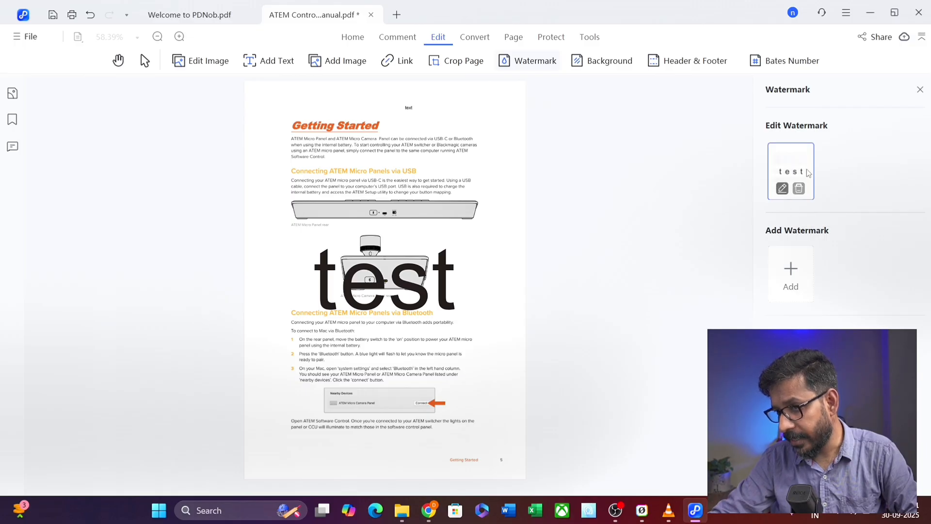
pyautogui.click(789, 172)
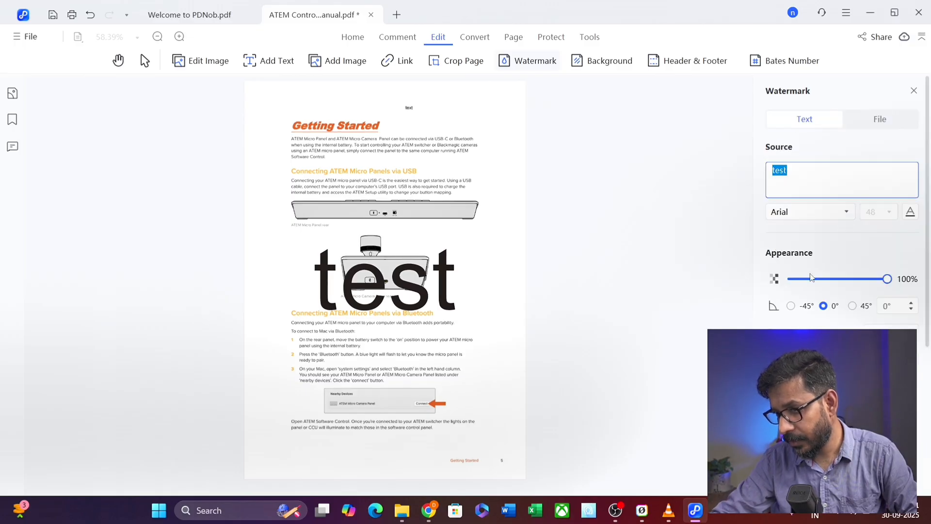
pyautogui.click(792, 306)
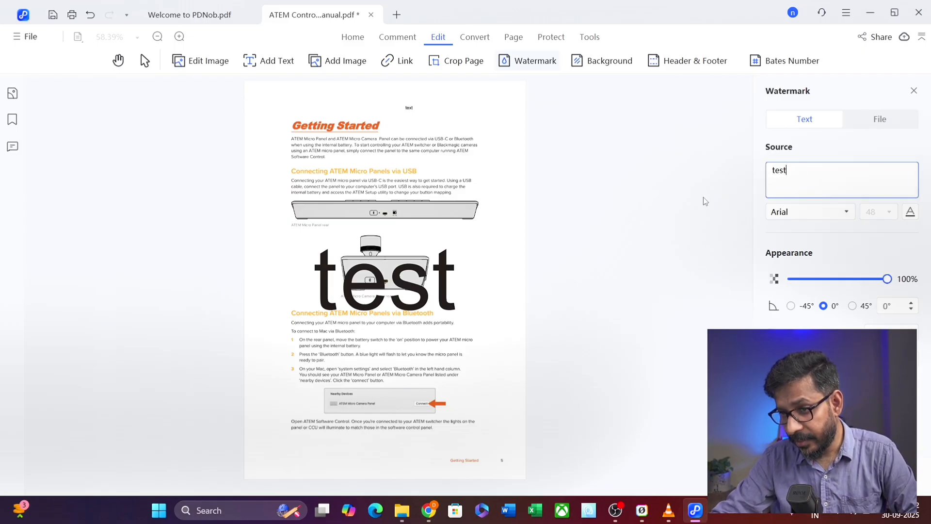
pyautogui.click(791, 306)
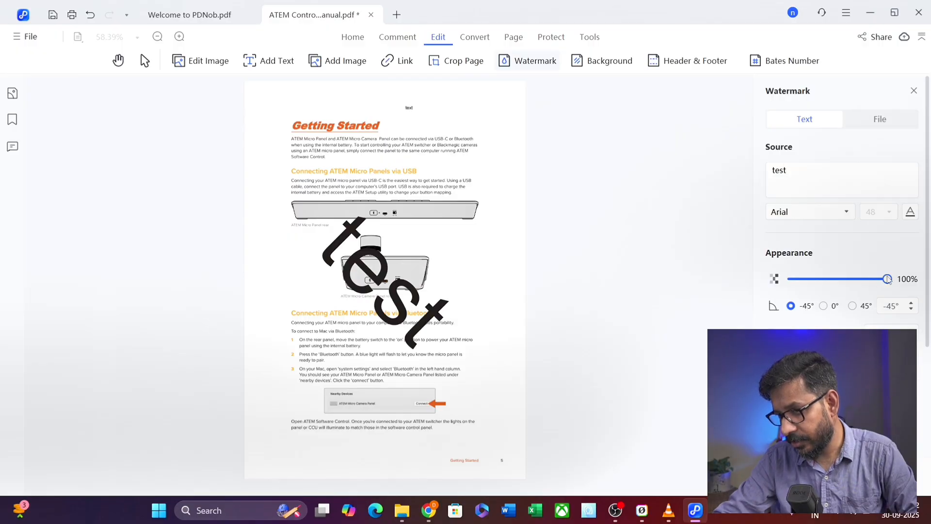
pyautogui.moveTo(888, 280); pyautogui.dragTo(827, 279)
pyautogui.click(823, 306)
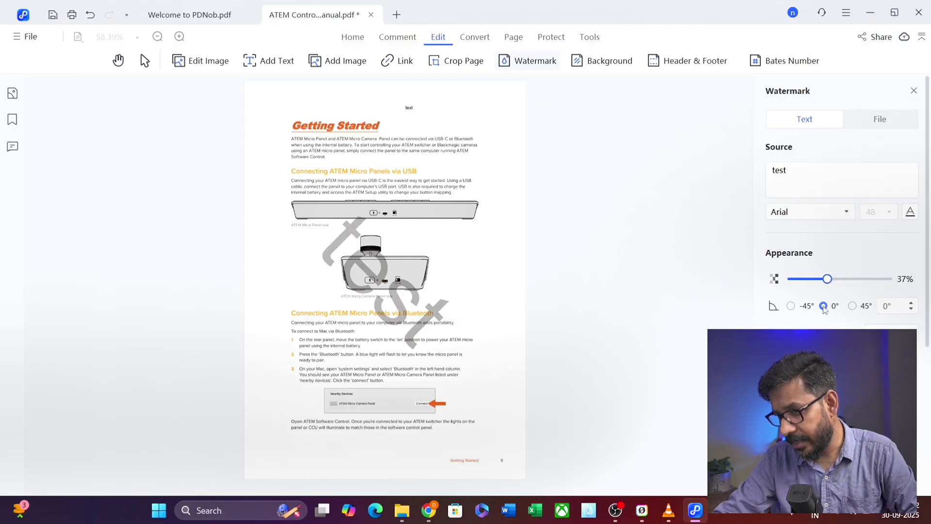
pyautogui.click(852, 306)
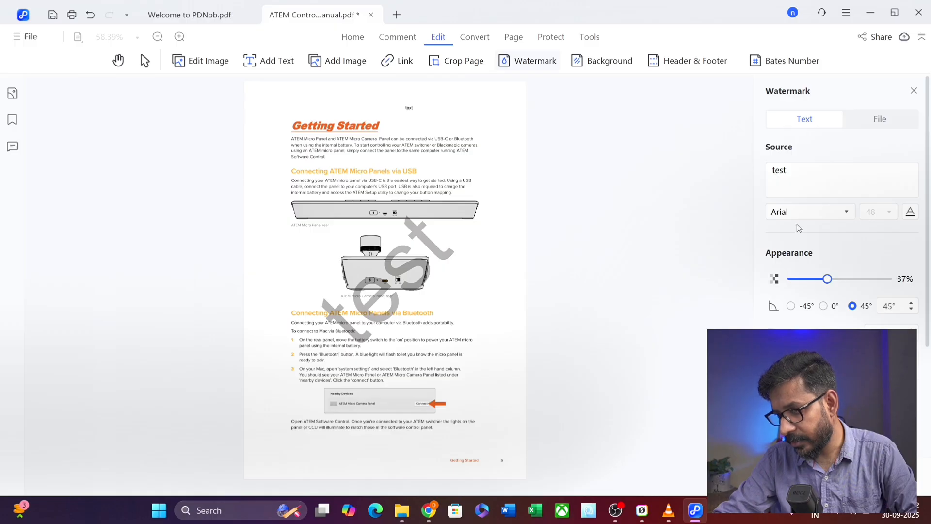
pyautogui.scroll(-2, 842, 218)
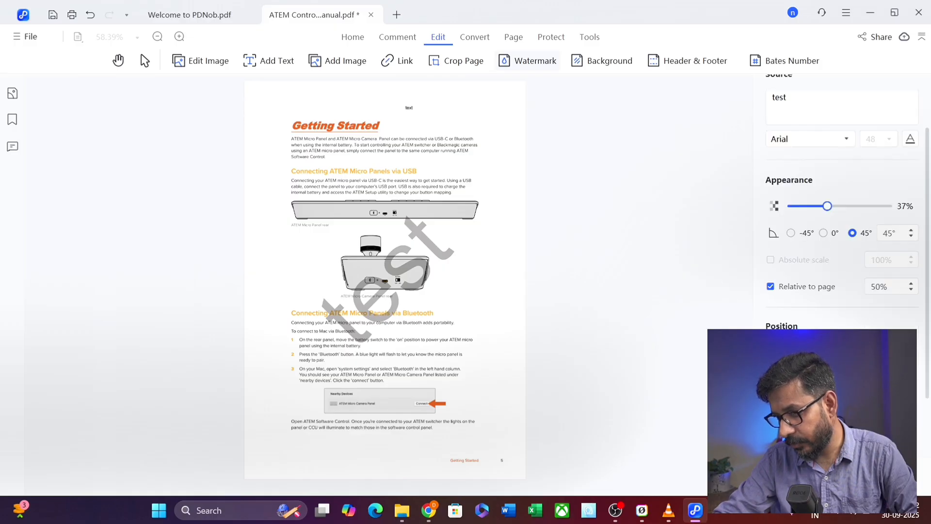
pyautogui.click(824, 354)
pyautogui.click(802, 354)
pyautogui.click(781, 354)
pyautogui.click(781, 397)
pyautogui.click(802, 397)
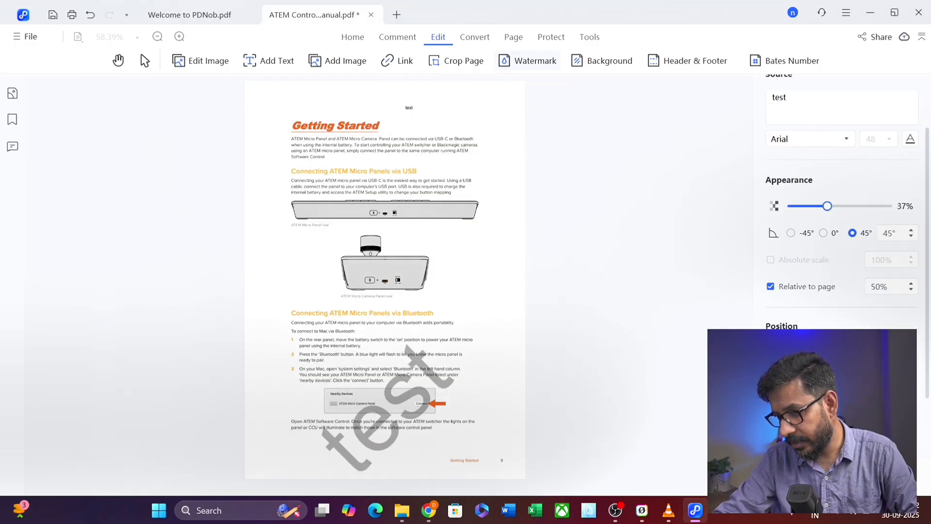
pyautogui.click(824, 398)
pyautogui.scroll(-2, 891, 309)
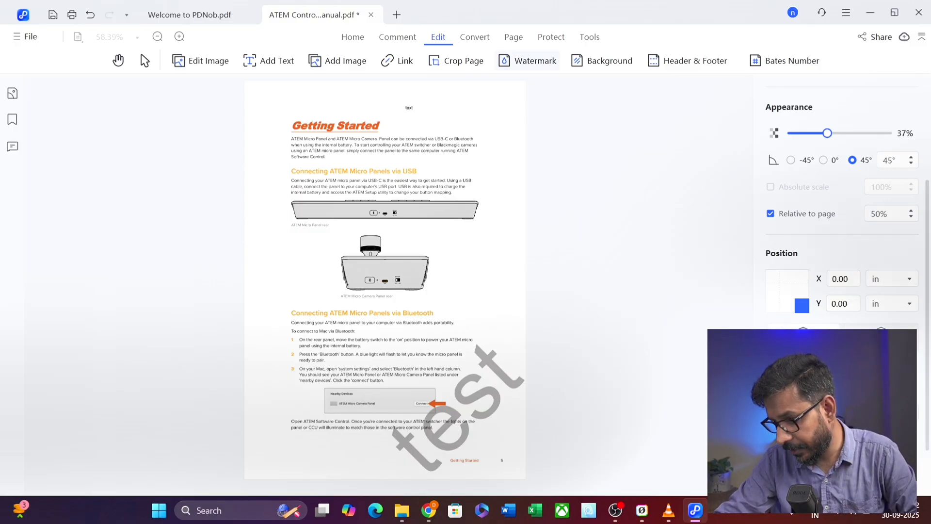
pyautogui.scroll(-1, 841, 339)
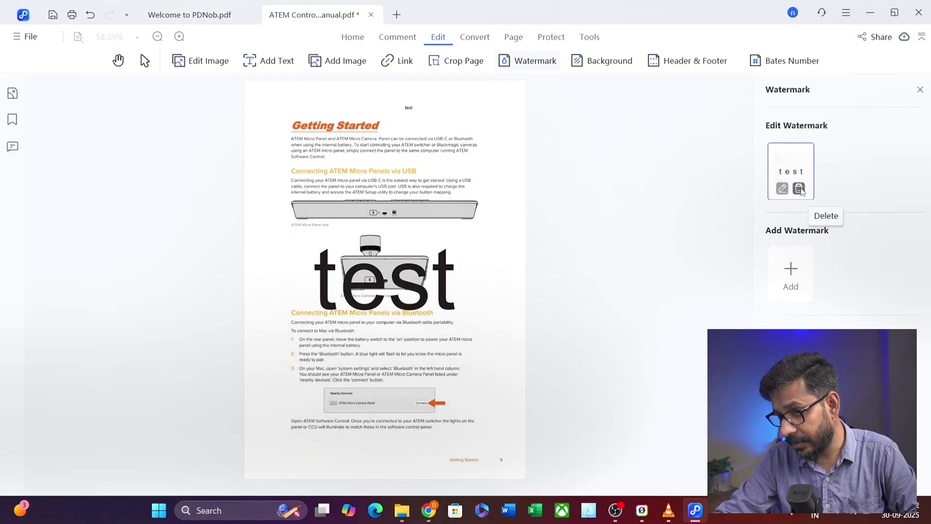
# - Delete the 'test' watermark and open the Background settings
pyautogui.click(799, 188)
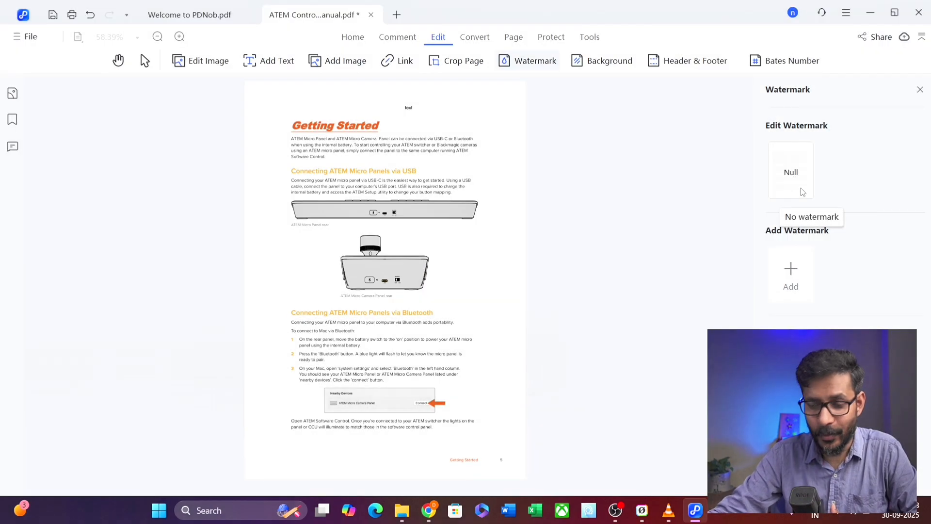
pyautogui.click(602, 62)
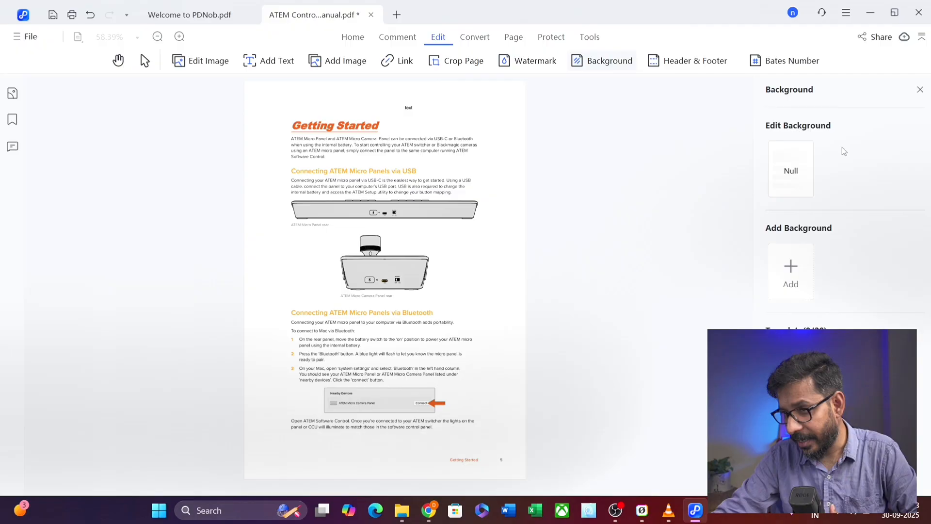
pyautogui.click(790, 274)
pyautogui.click(792, 171)
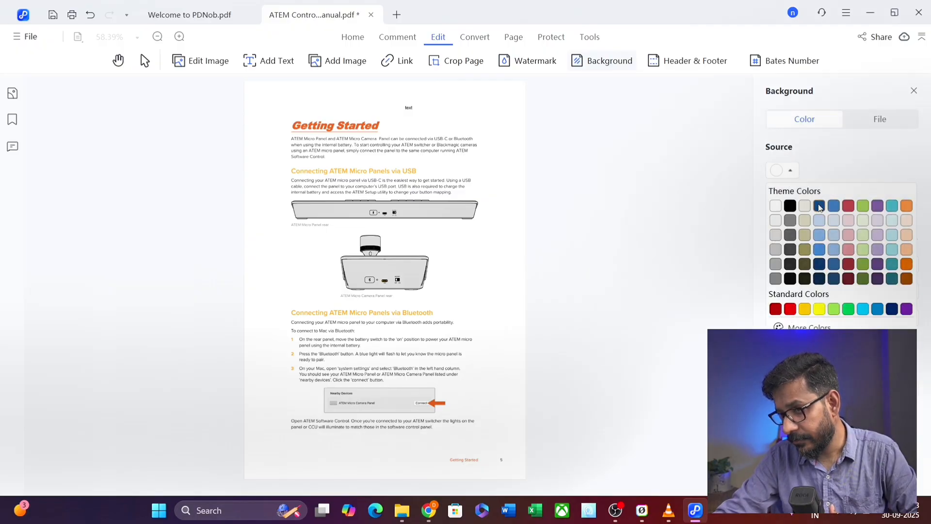
pyautogui.click(832, 203)
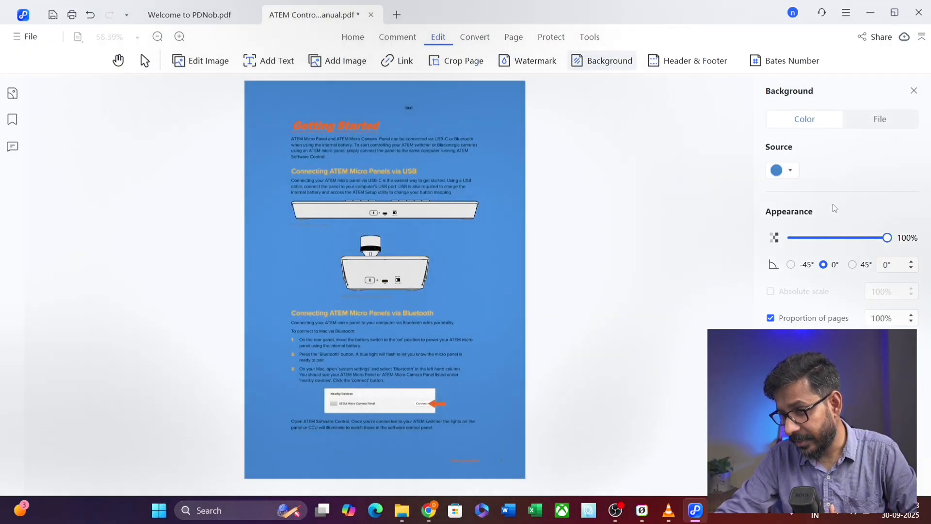
pyautogui.click(793, 170)
pyautogui.click(793, 171)
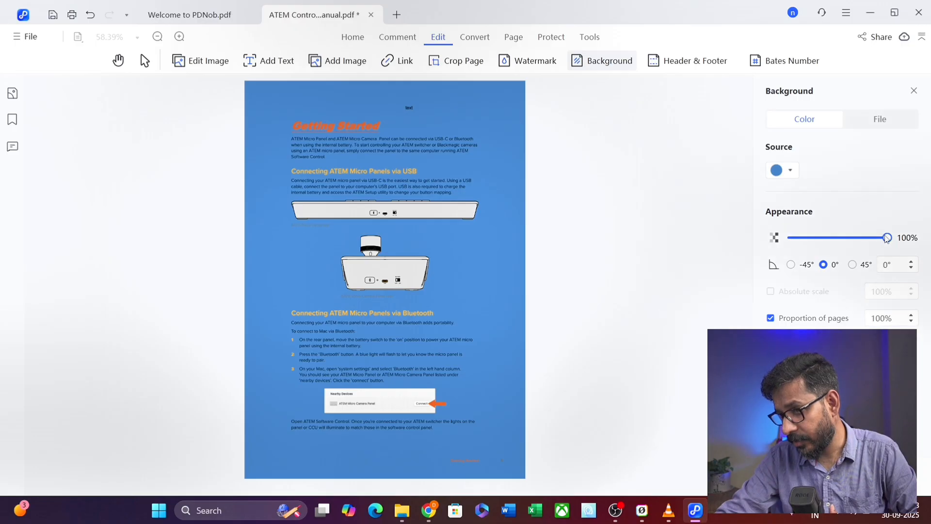
pyautogui.moveTo(887, 238); pyautogui.dragTo(827, 246)
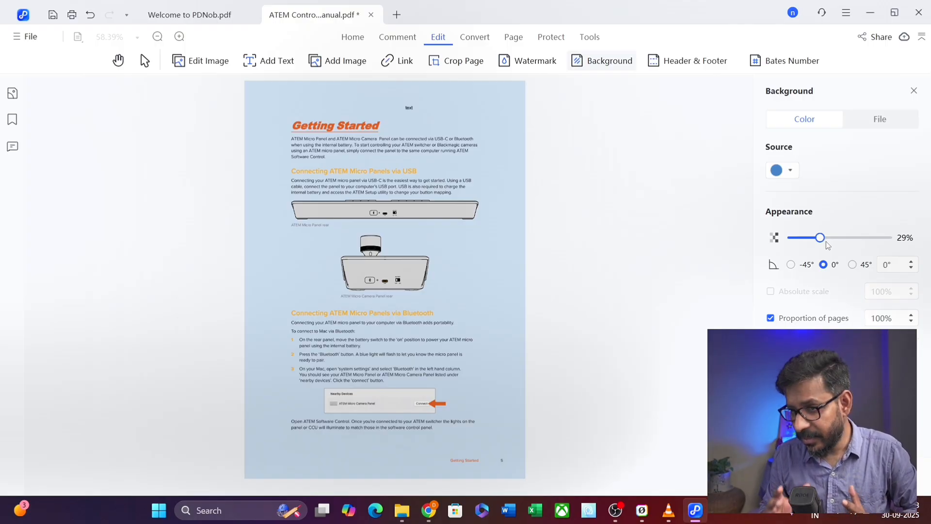
pyautogui.click(871, 122)
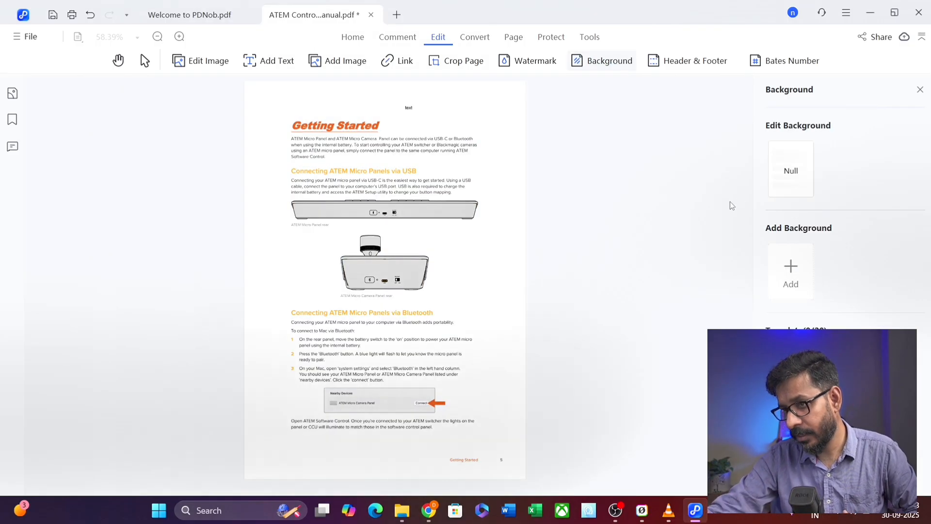
# - Add a new header and footer entry and select the left header text field
pyautogui.click(675, 62)
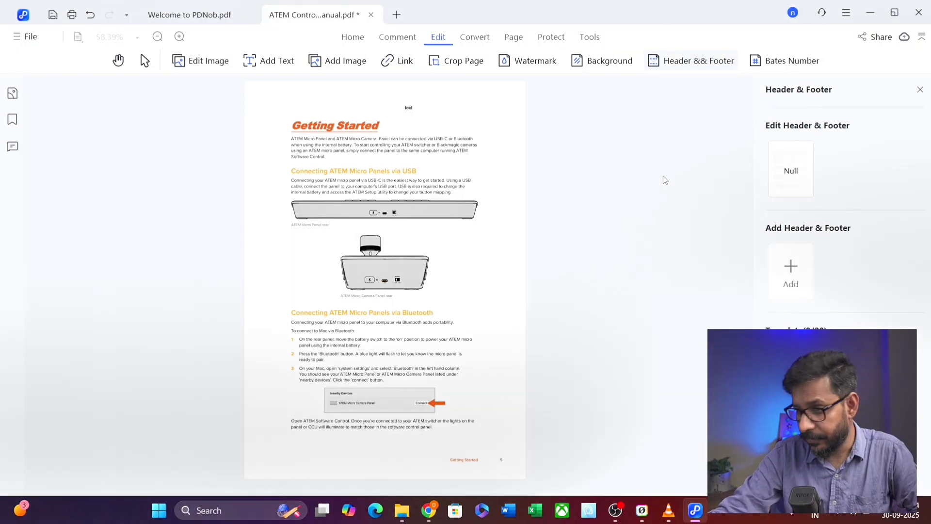
pyautogui.click(791, 272)
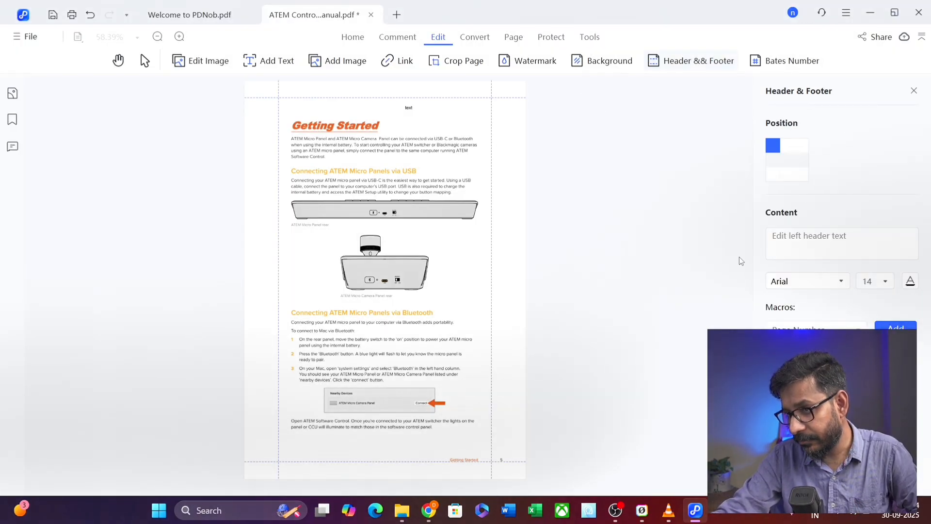
pyautogui.click(797, 240)
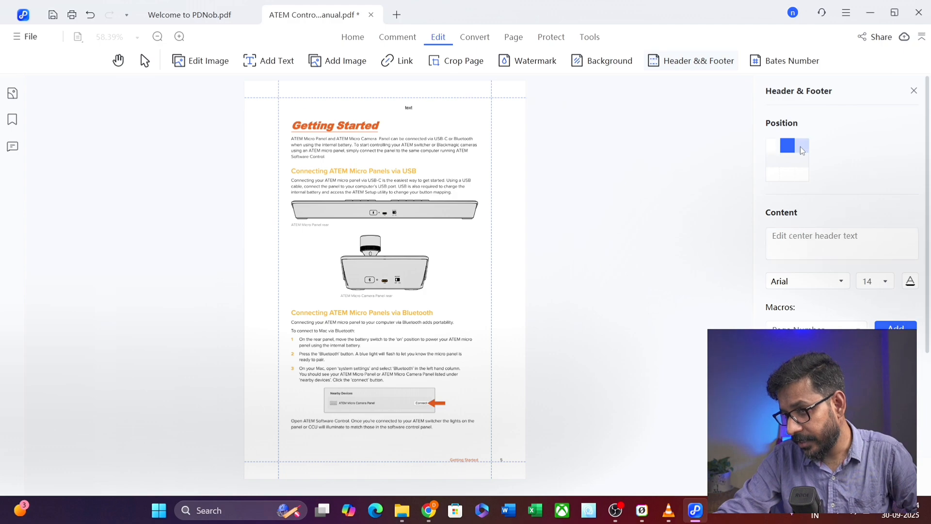
# - Try each header and footer position, review the 1.27 cm margins, and return to top-left
pyautogui.click(775, 177)
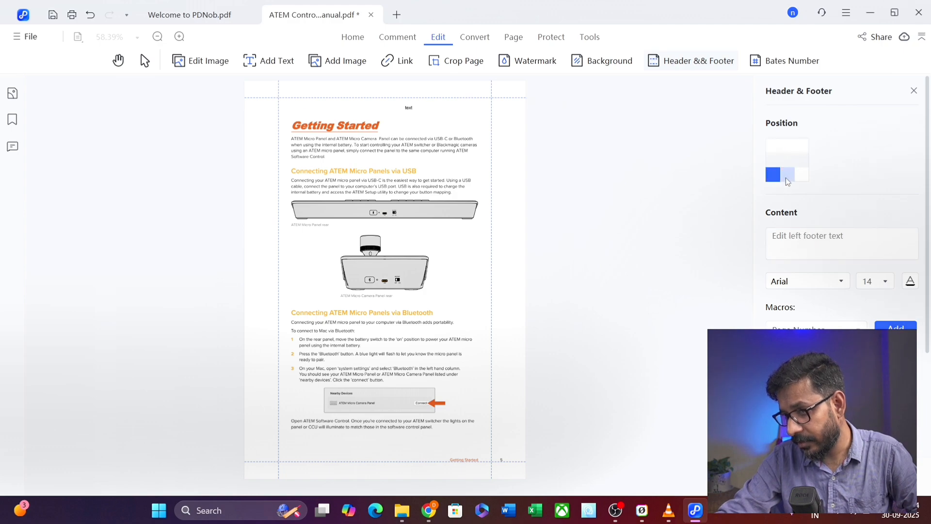
pyautogui.click(786, 177)
pyautogui.click(803, 174)
pyautogui.click(802, 146)
pyautogui.click(788, 146)
pyautogui.click(778, 146)
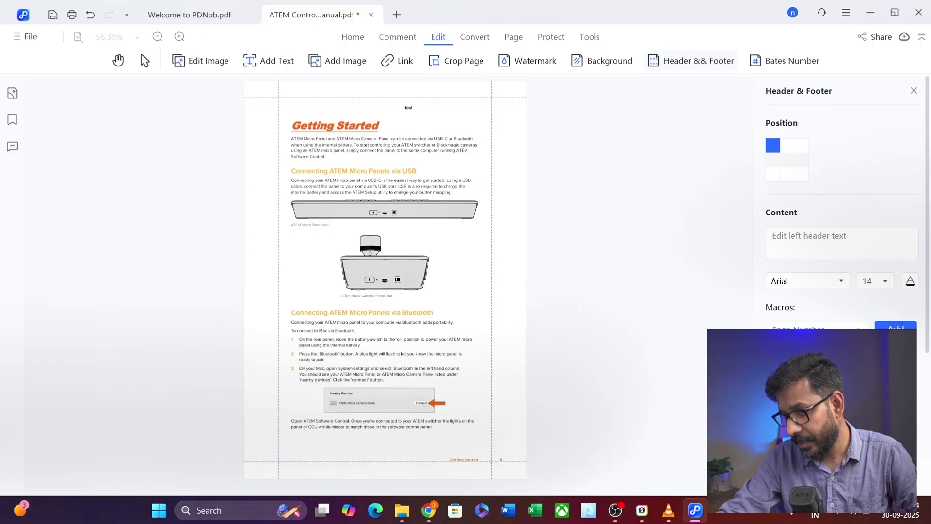
pyautogui.scroll(-2, 821, 310)
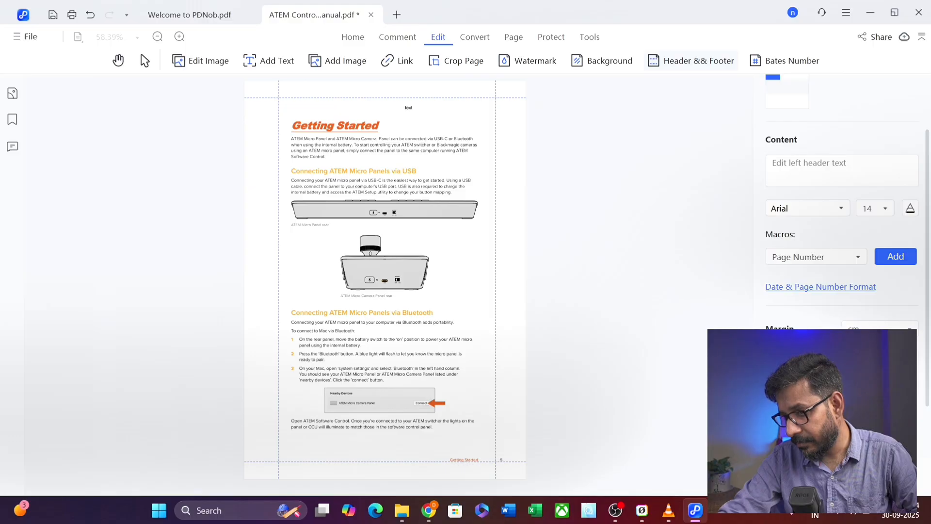
pyautogui.scroll(-2, 841, 218)
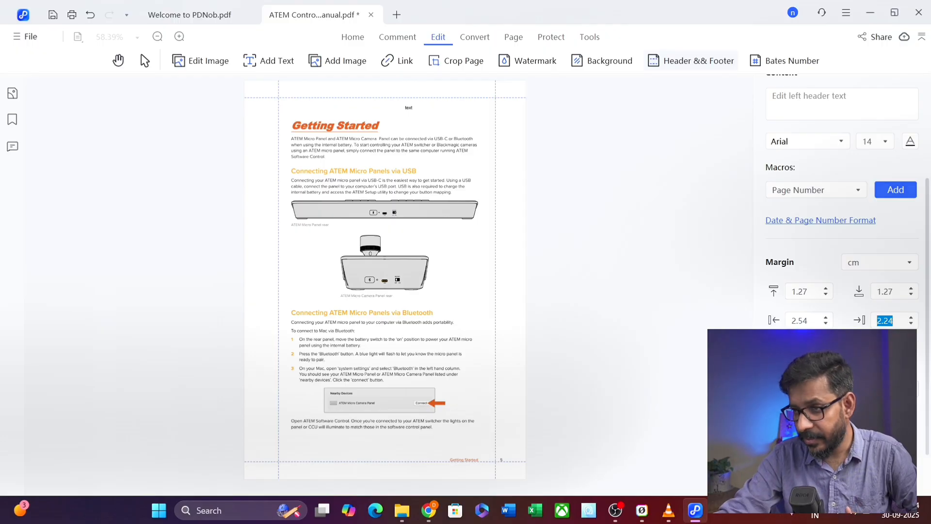
pyautogui.scroll(4, 835, 274)
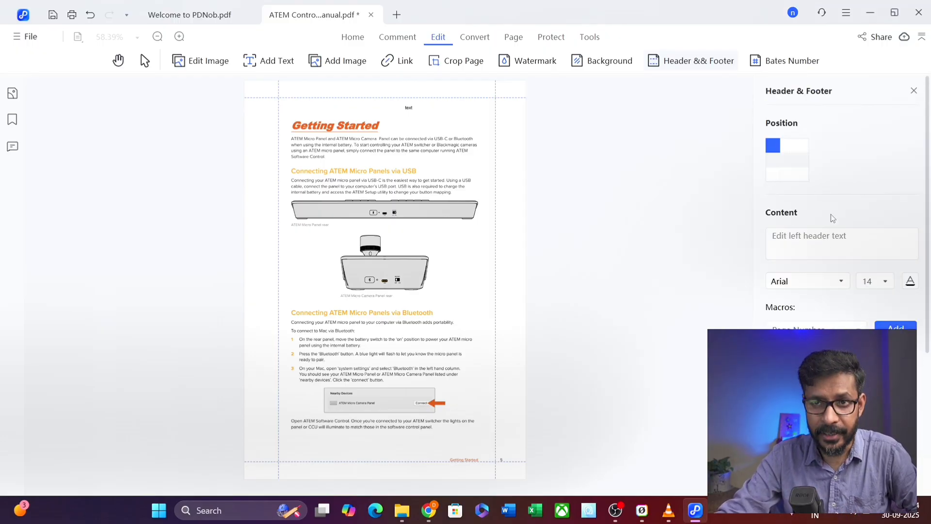
# - Discard the unapplied header and footer changes and switch to the Convert tools
pyautogui.click(775, 66)
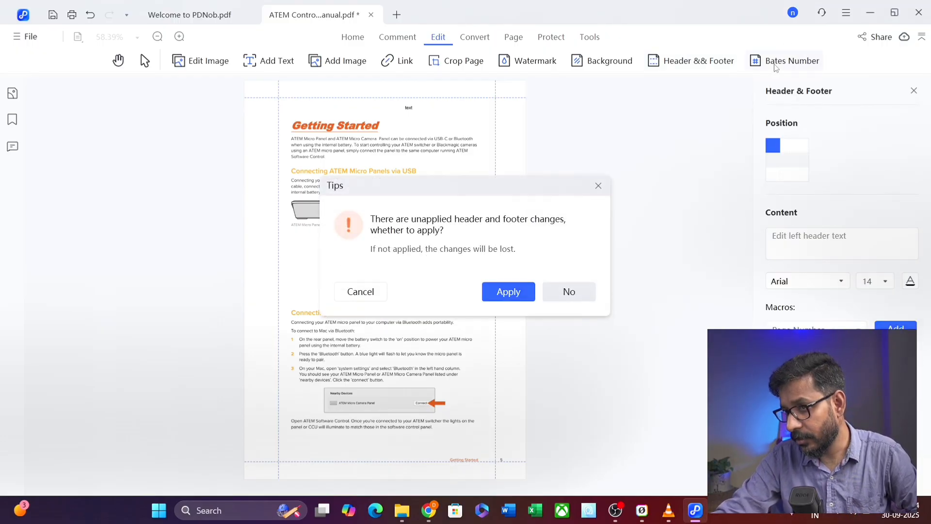
pyautogui.click(558, 297)
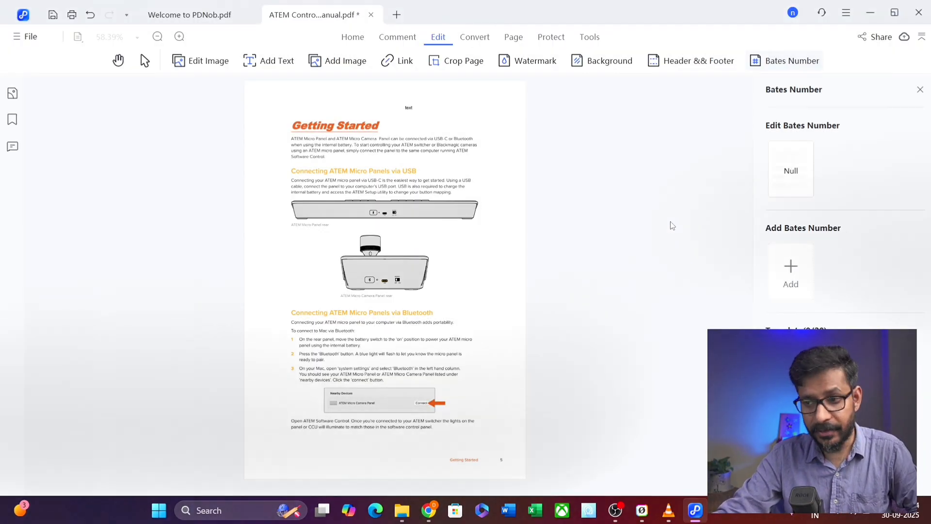
pyautogui.click(470, 38)
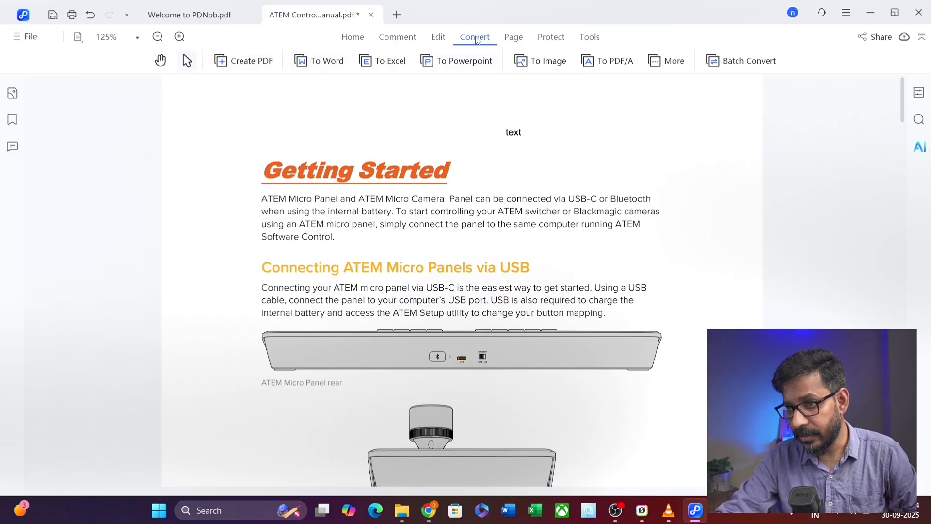
pyautogui.click(322, 65)
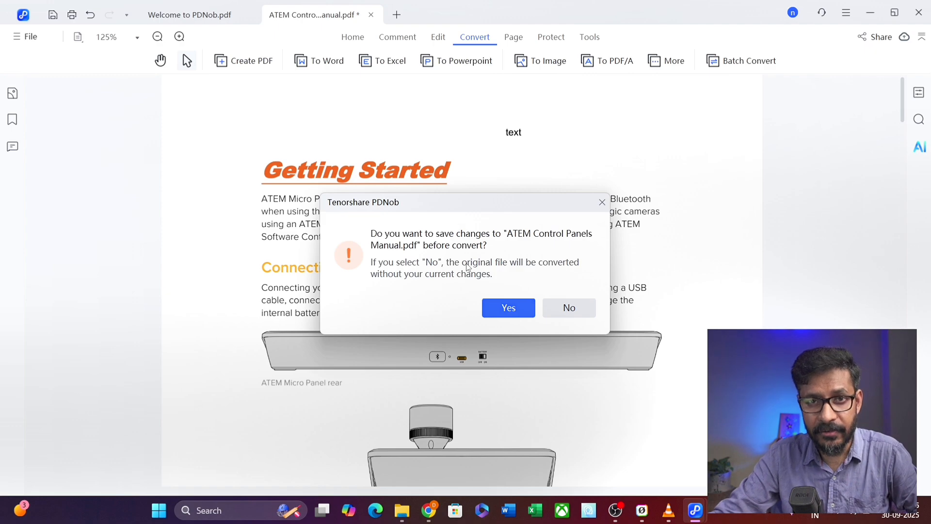
pyautogui.click(569, 310)
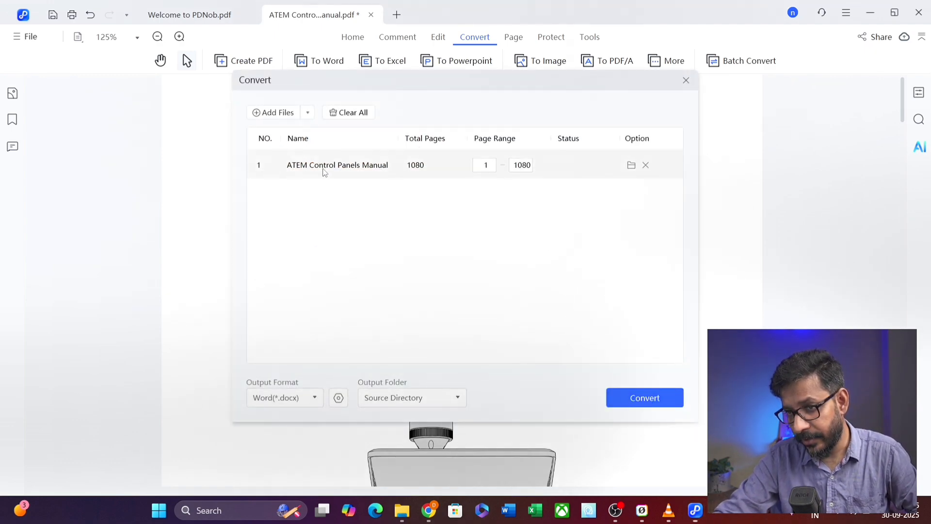
pyautogui.moveTo(405, 90); pyautogui.dragTo(388, 84)
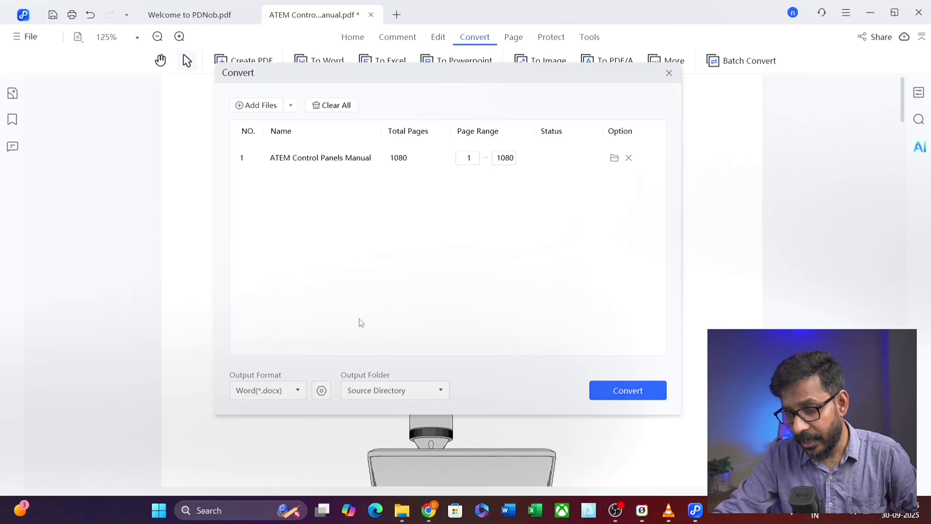
pyautogui.click(296, 392)
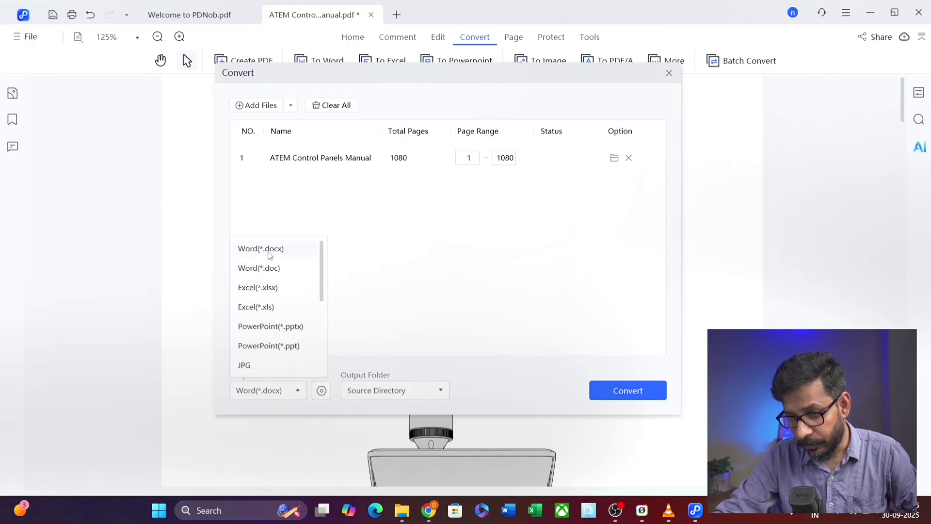
pyautogui.click(424, 180)
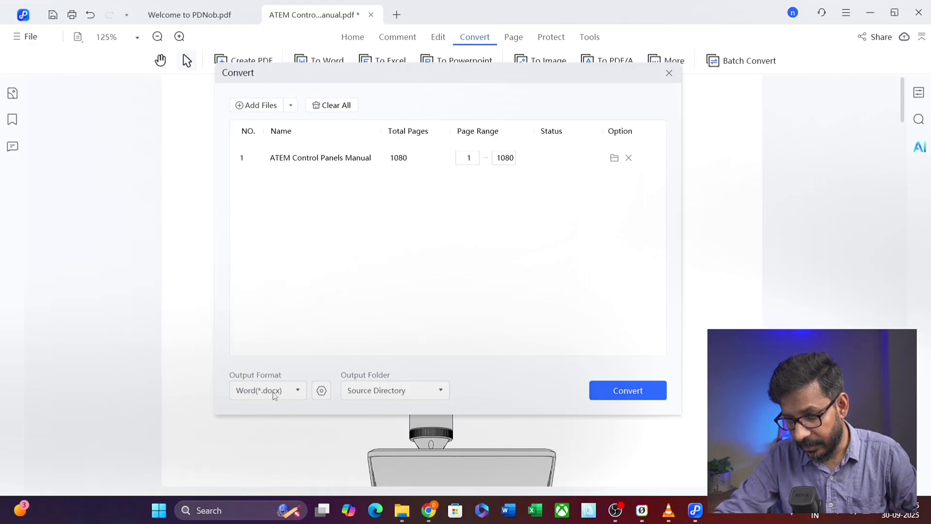
pyautogui.click(381, 394)
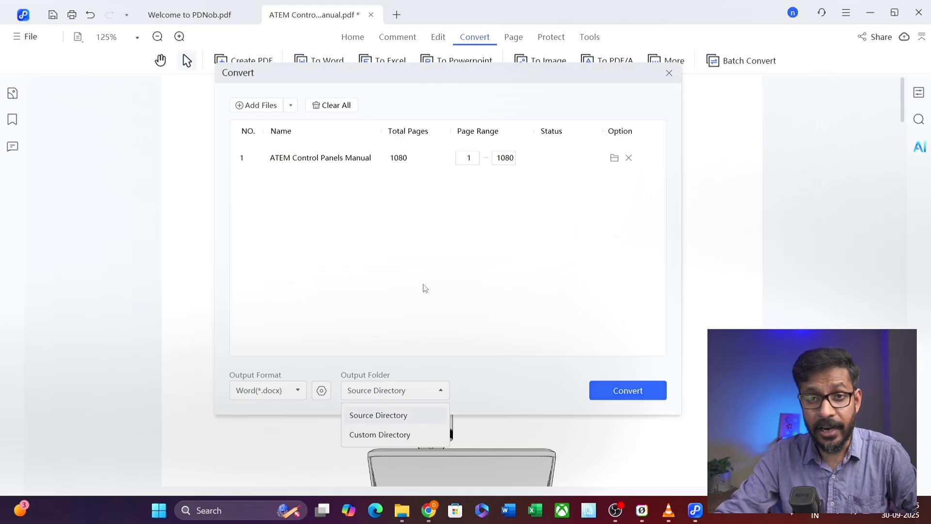
pyautogui.click(456, 262)
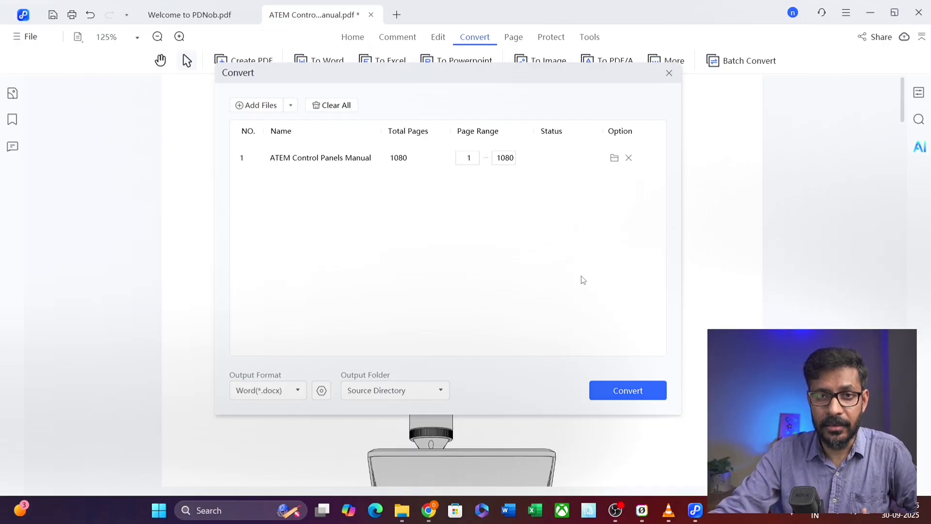
pyautogui.click(668, 75)
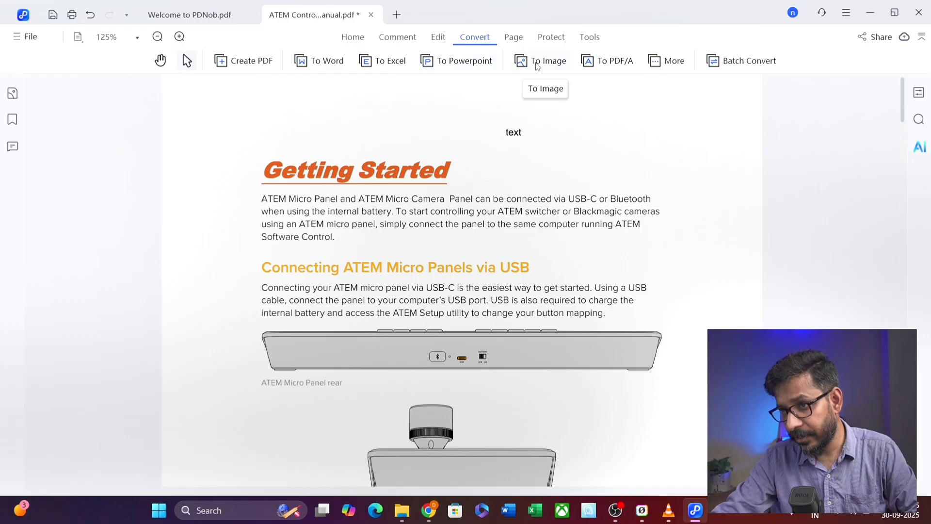
pyautogui.click(666, 64)
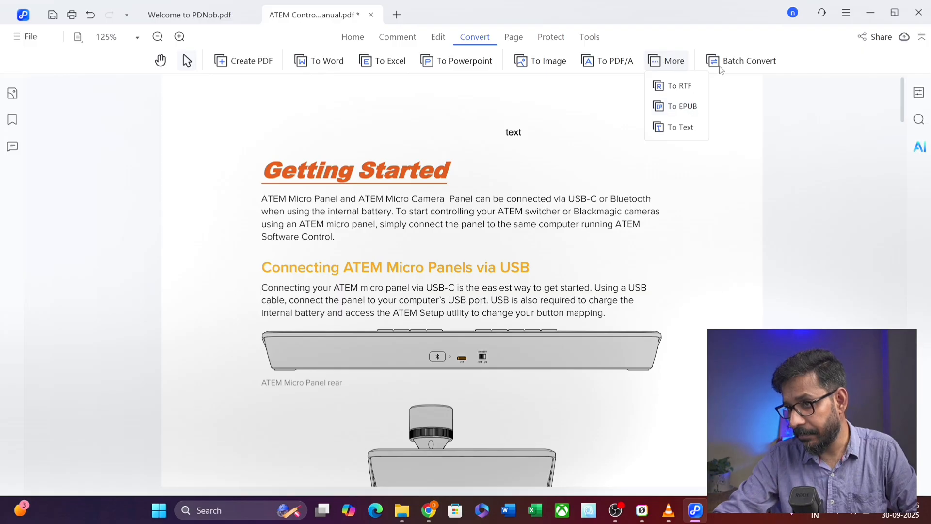
pyautogui.click(749, 62)
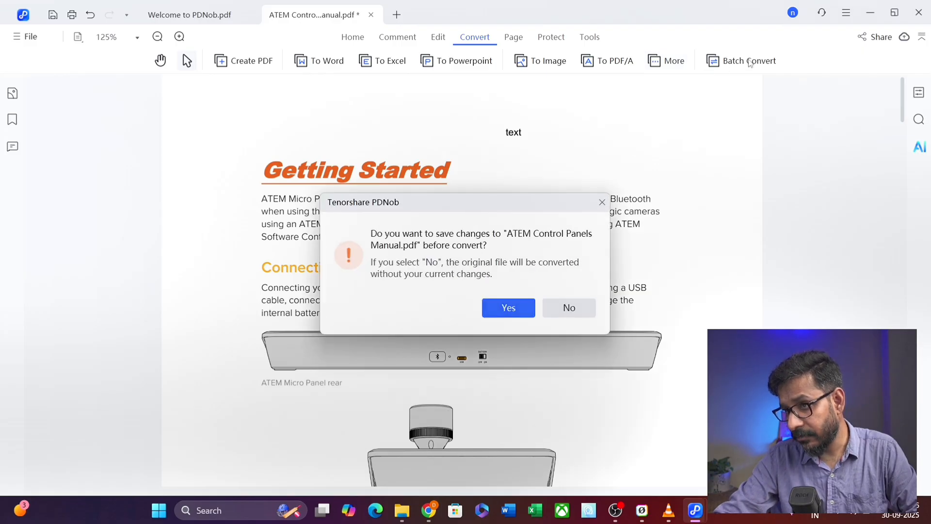
pyautogui.click(571, 312)
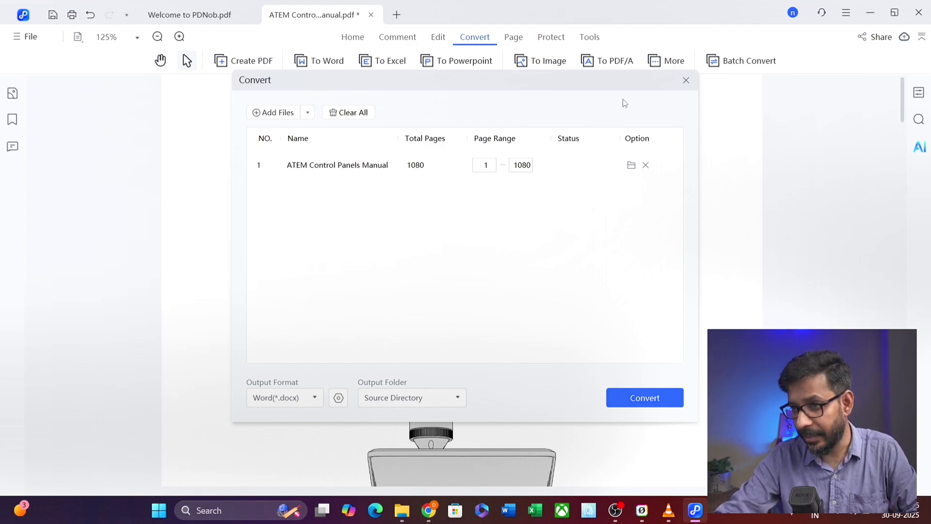
pyautogui.click(684, 80)
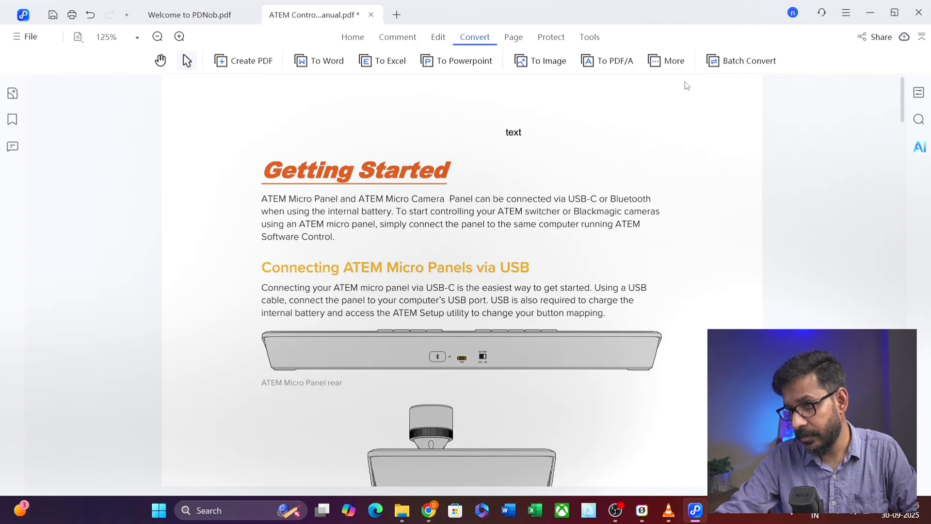
pyautogui.click(513, 38)
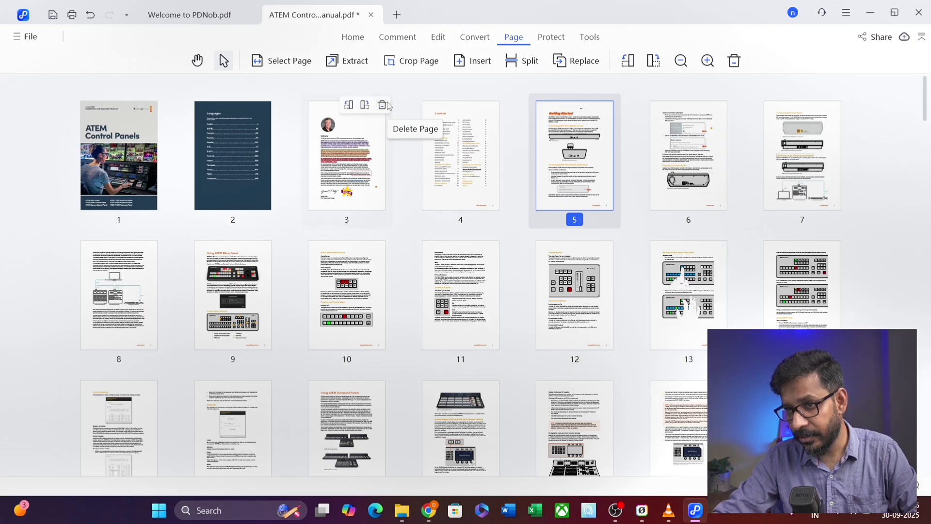
pyautogui.click(337, 159)
pyautogui.click(346, 60)
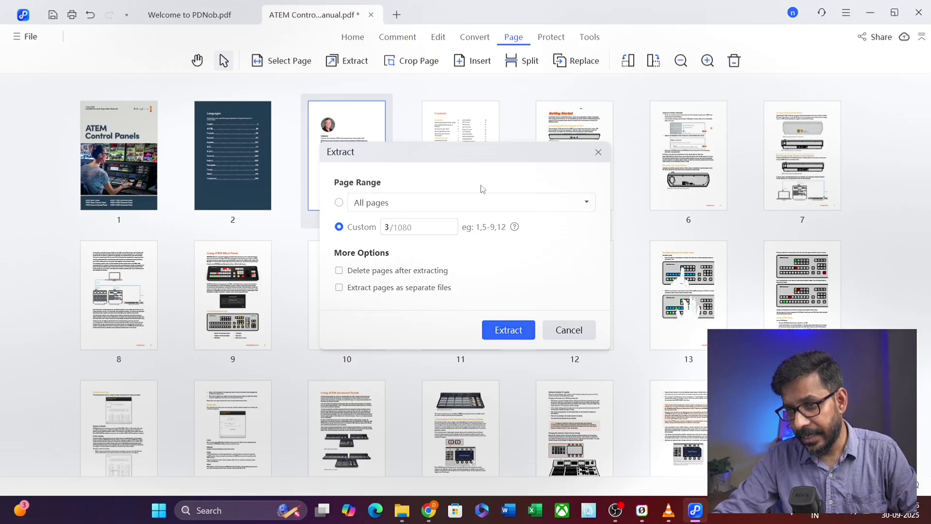
pyautogui.click(388, 226)
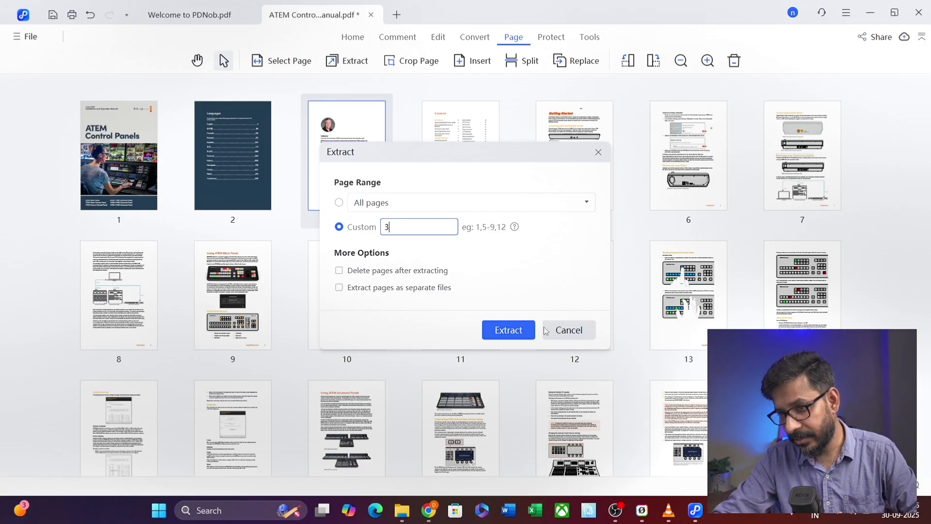
pyautogui.click(566, 331)
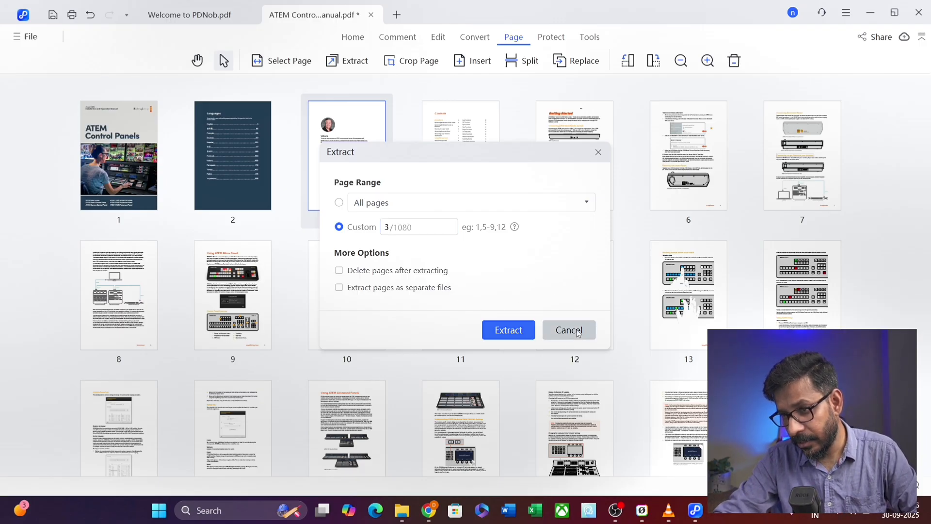
pyautogui.click(411, 60)
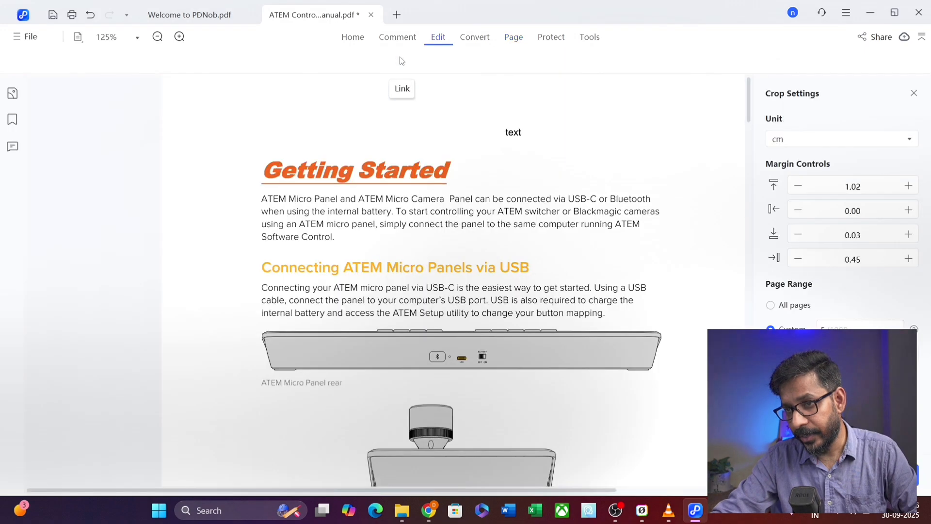
pyautogui.scroll(3, 656, 204)
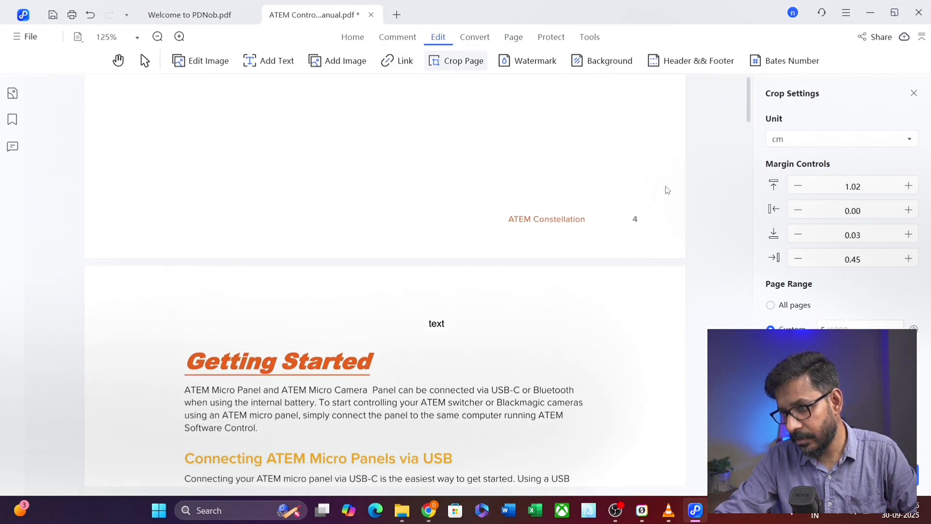
pyautogui.scroll(-2, 665, 188)
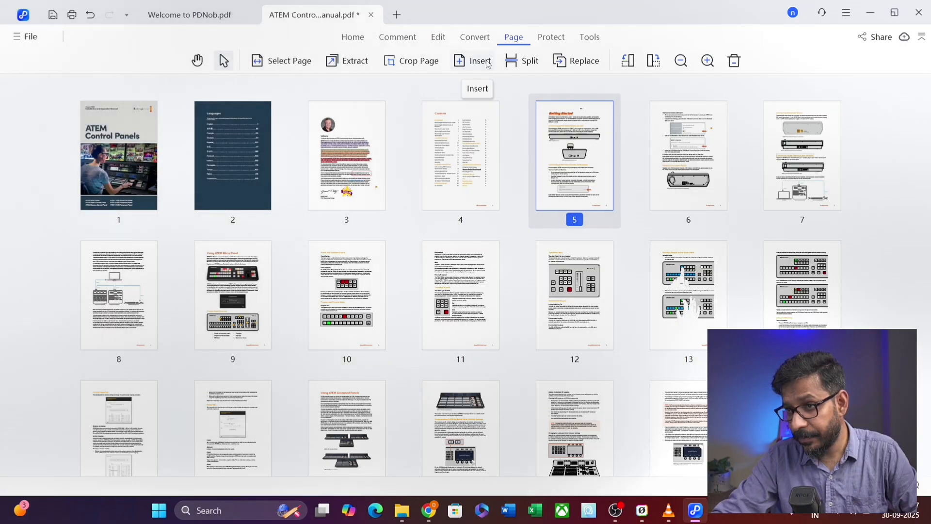
pyautogui.click(525, 62)
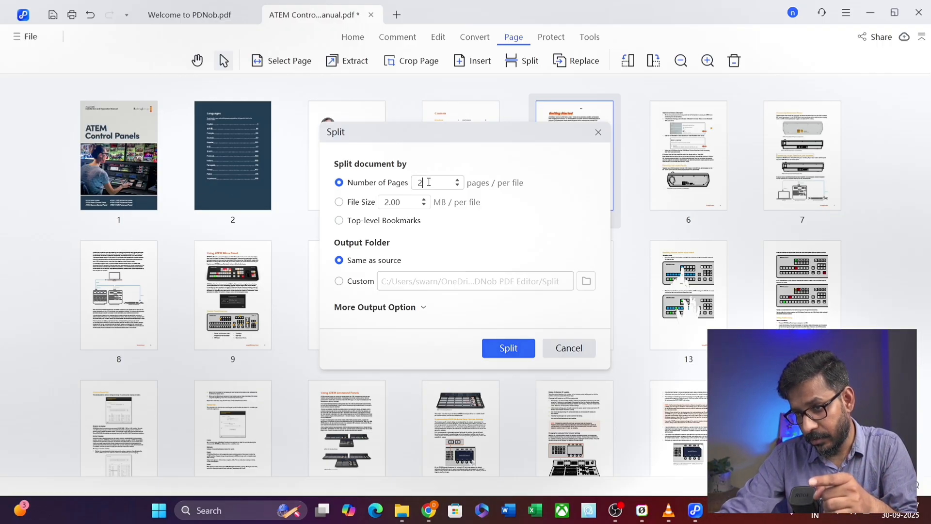
pyautogui.moveTo(429, 182); pyautogui.dragTo(408, 185)
pyautogui.write('1000')
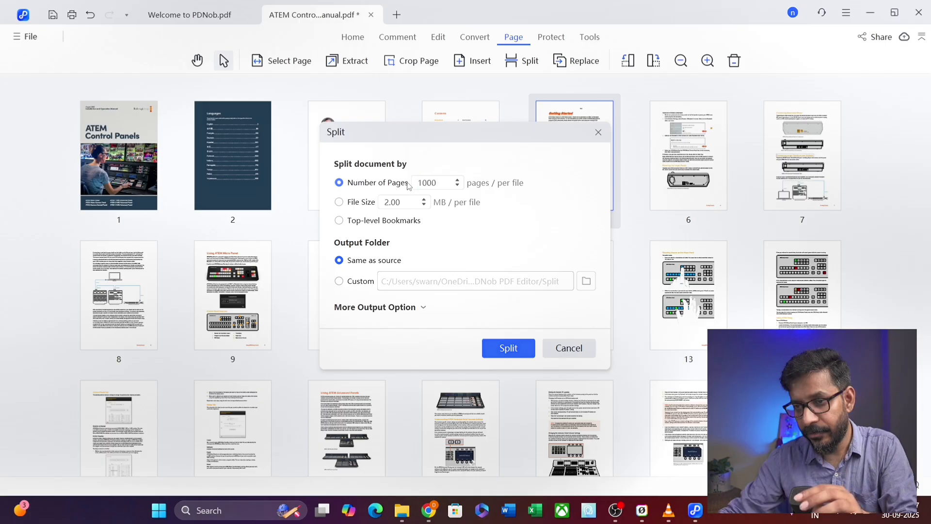
pyautogui.press('BackSpace')
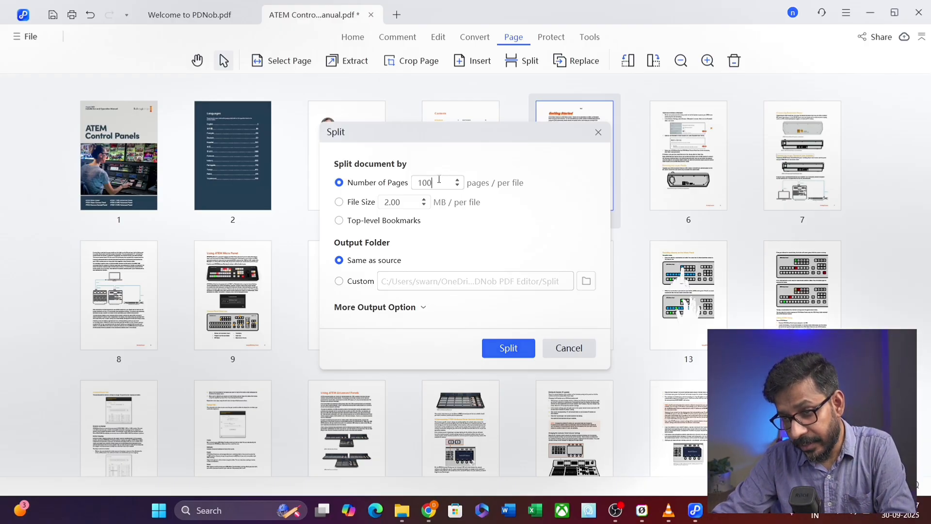
pyautogui.click(339, 203)
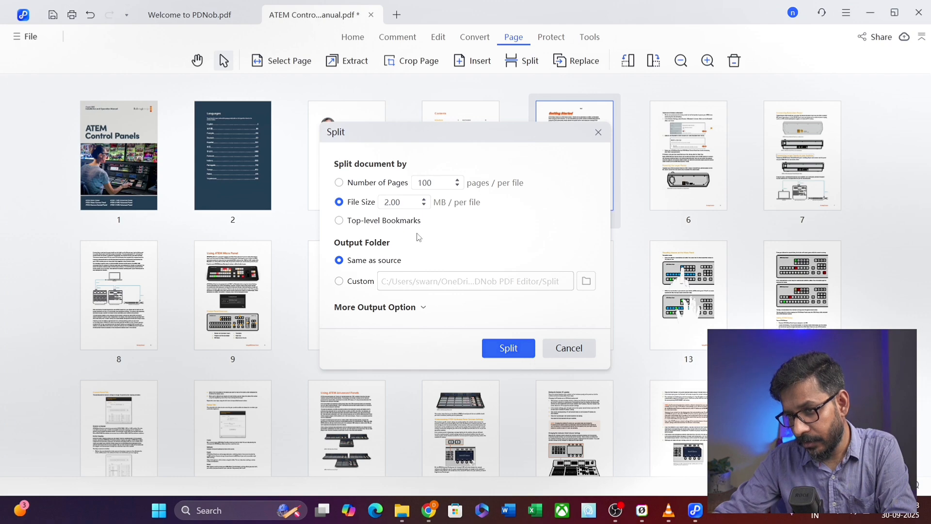
pyautogui.click(568, 348)
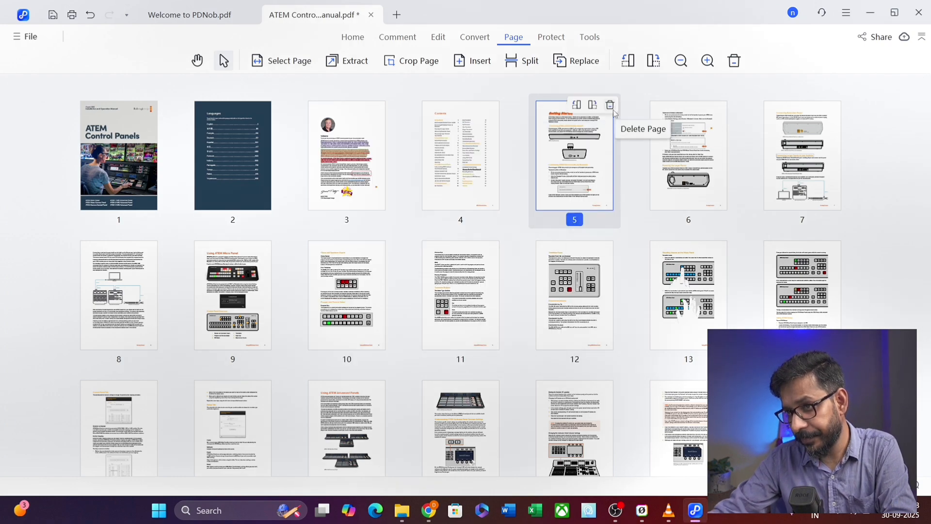
# - Cancel the Replace dialog for page 5 without replacing anything, then show the Protect tools
pyautogui.click(582, 64)
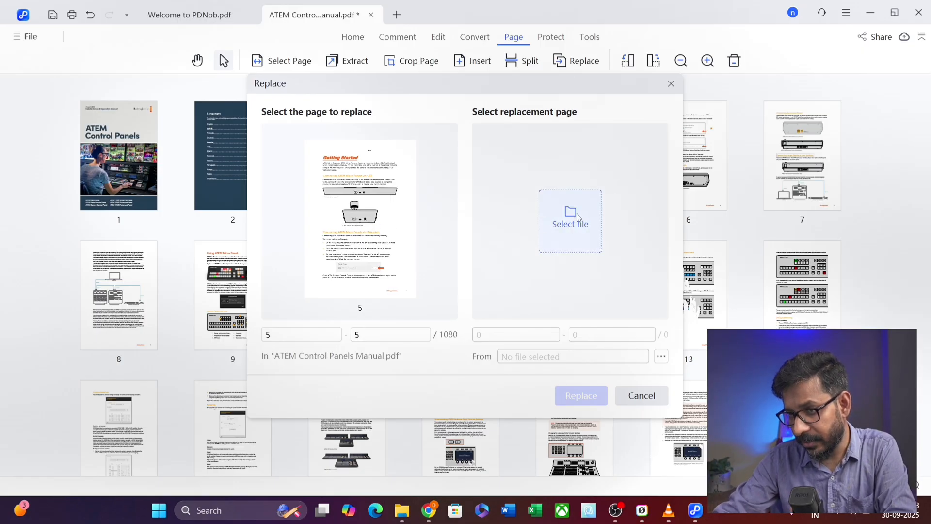
pyautogui.click(642, 396)
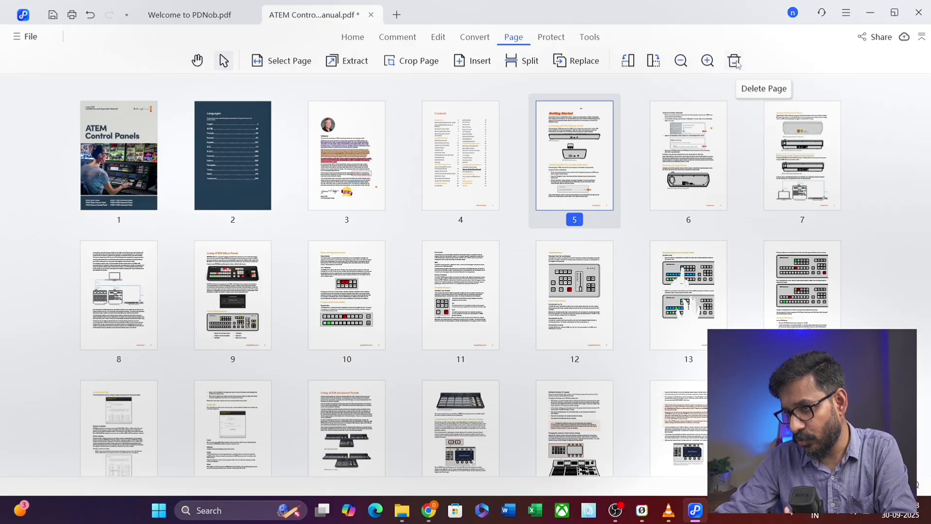
pyautogui.moveTo(616, 182)
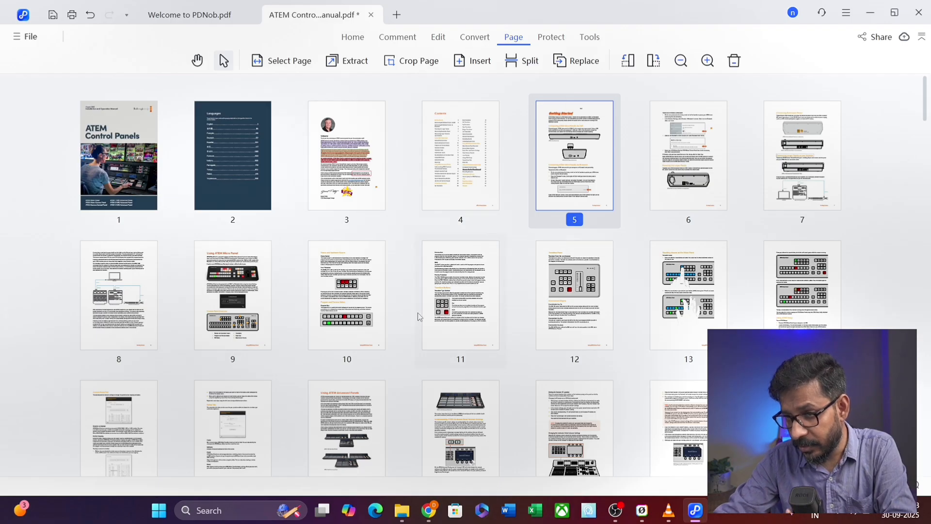
pyautogui.click(559, 41)
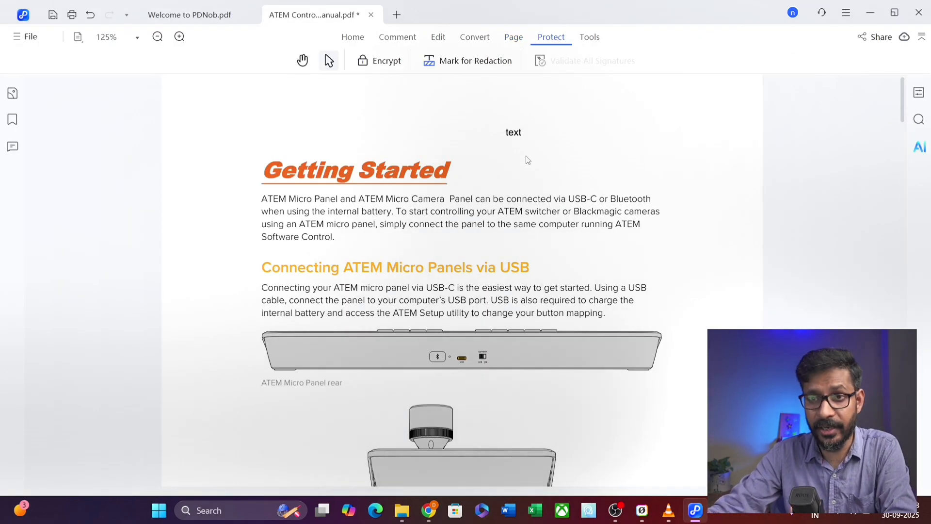
pyautogui.click(376, 64)
pyautogui.click(339, 162)
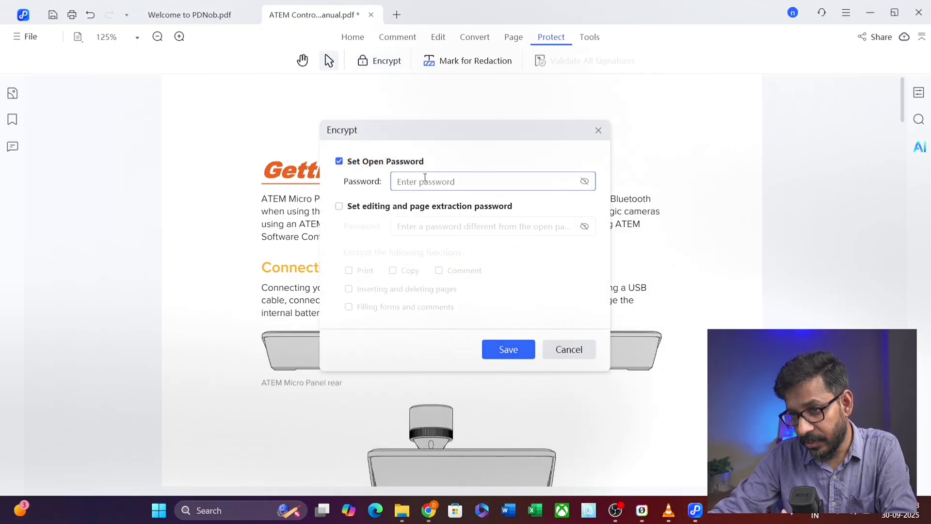
pyautogui.click(339, 206)
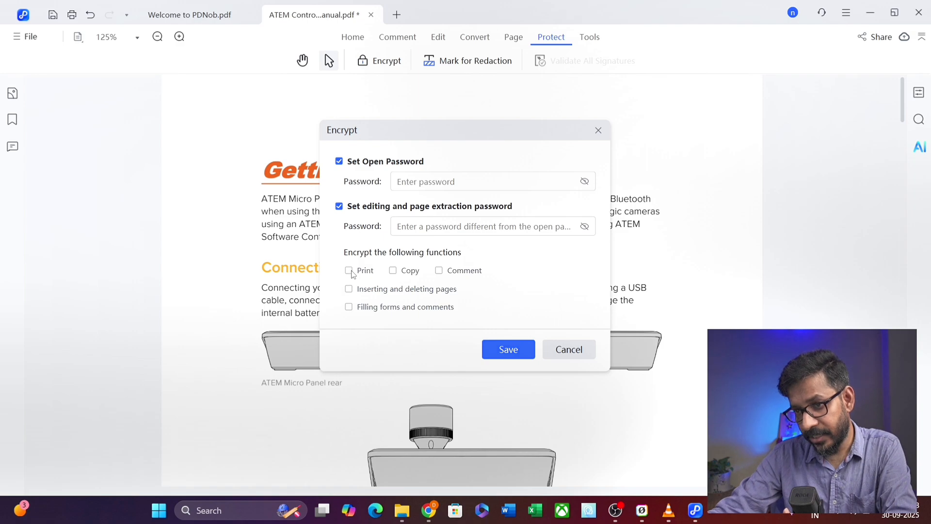
pyautogui.click(391, 272)
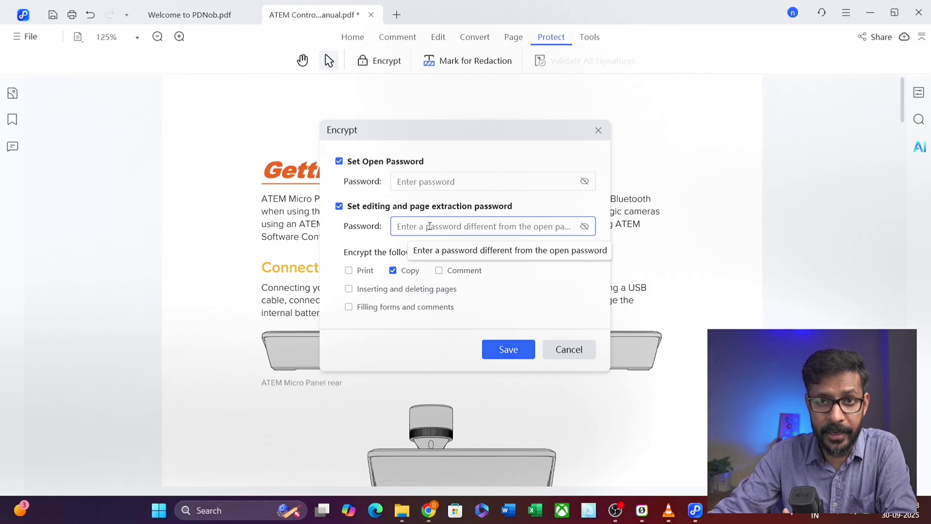
pyautogui.click(350, 271)
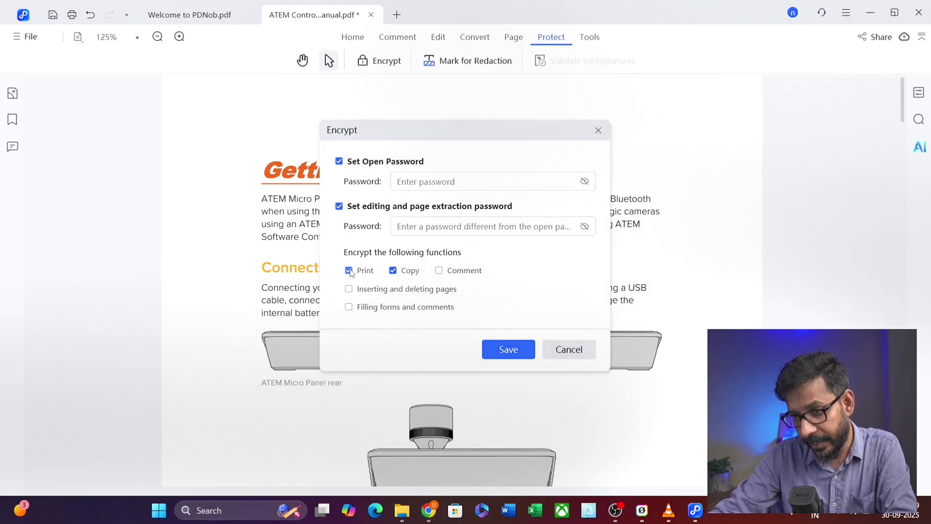
pyautogui.click(445, 223)
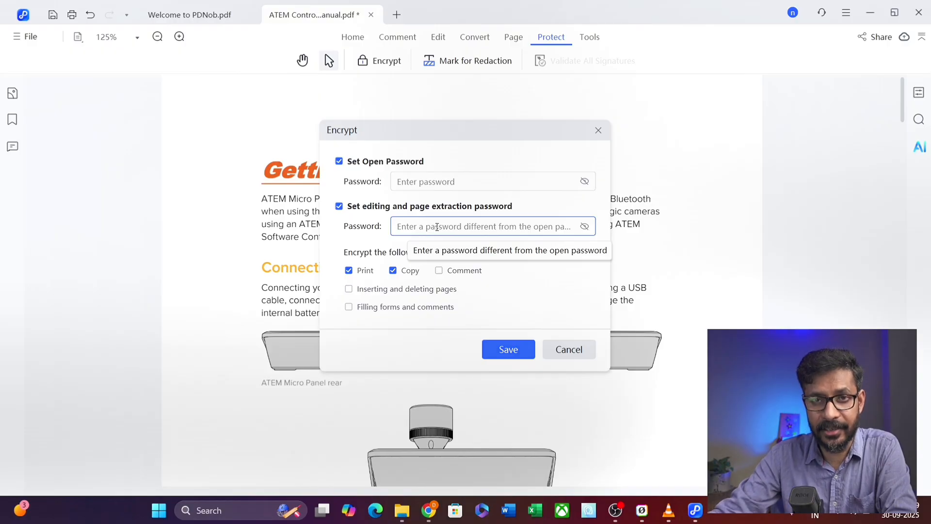
pyautogui.click(440, 271)
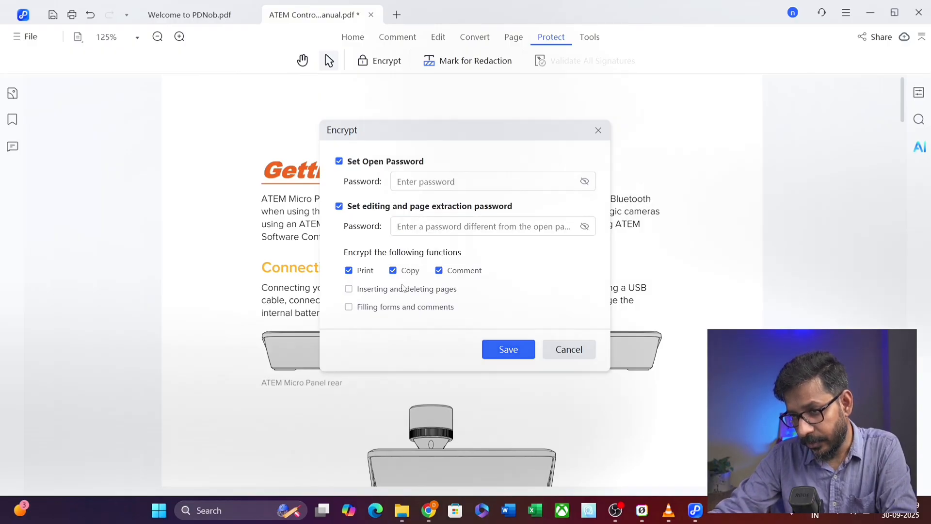
pyautogui.click(349, 289)
pyautogui.click(348, 307)
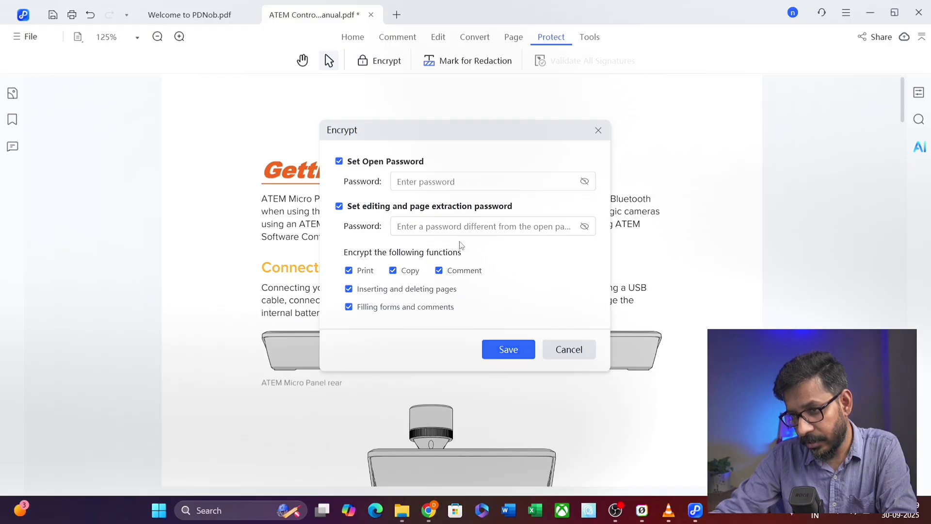
pyautogui.click(445, 228)
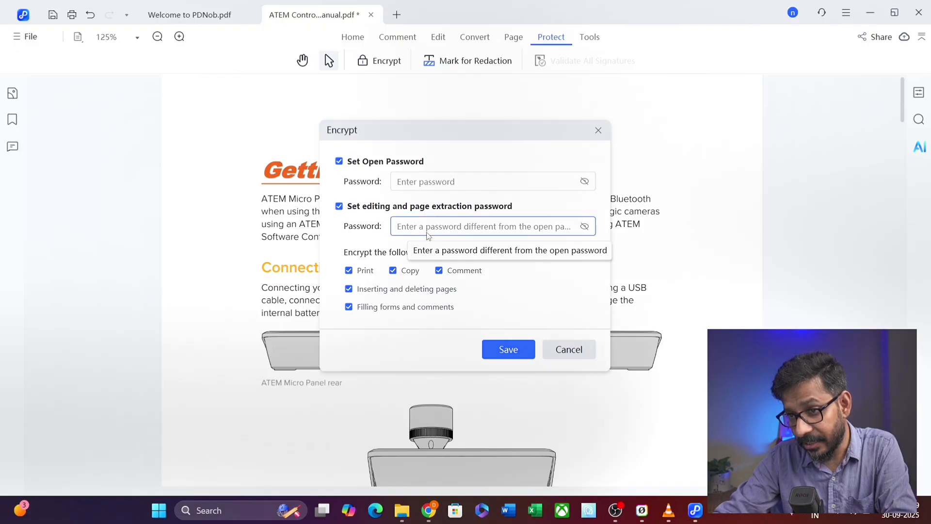
pyautogui.click(566, 349)
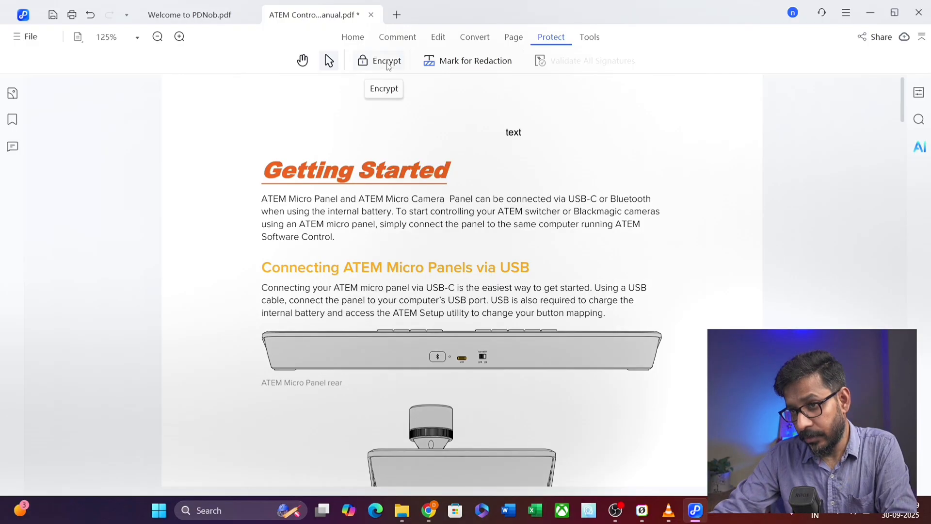
# - Start Merge PDF without saving, add PDNOB_OCR_TEST.pdf from the Desktop, then switch to Compress PDF
pyautogui.click(590, 39)
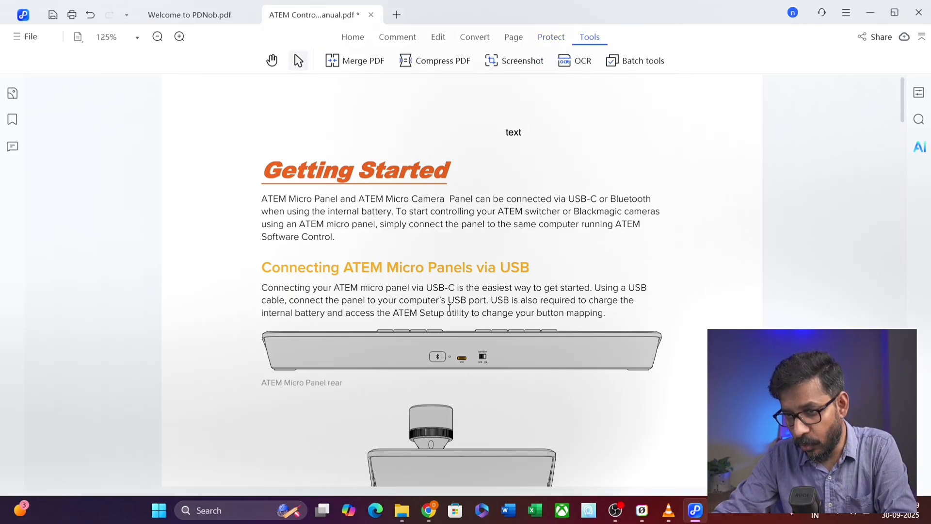
pyautogui.click(359, 60)
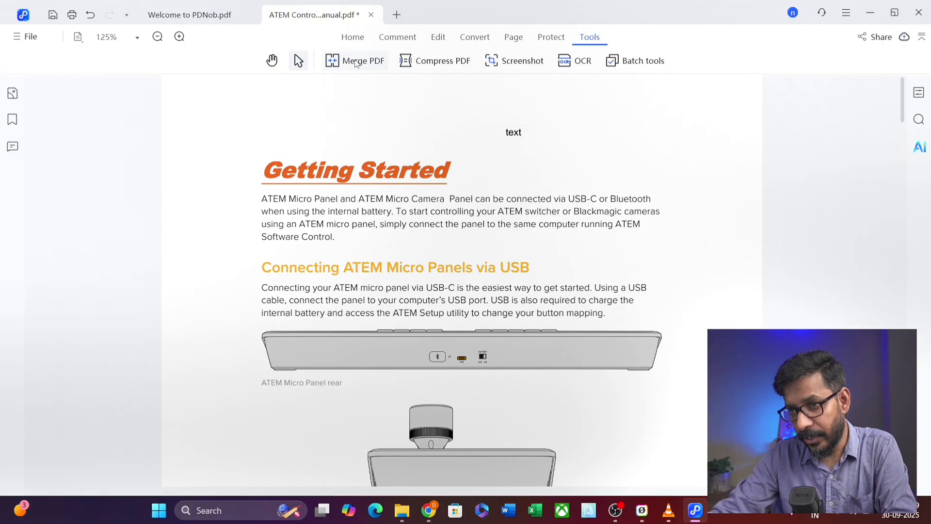
pyautogui.click(568, 307)
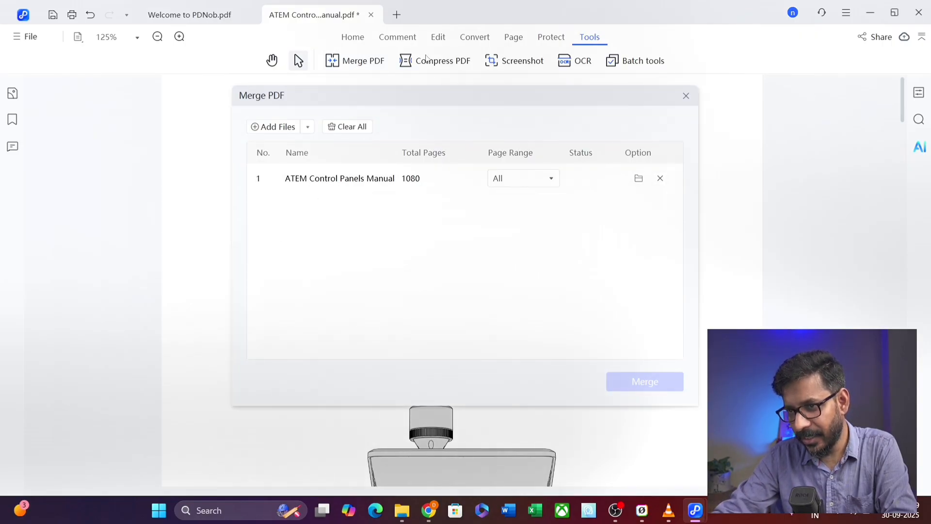
pyautogui.click(273, 127)
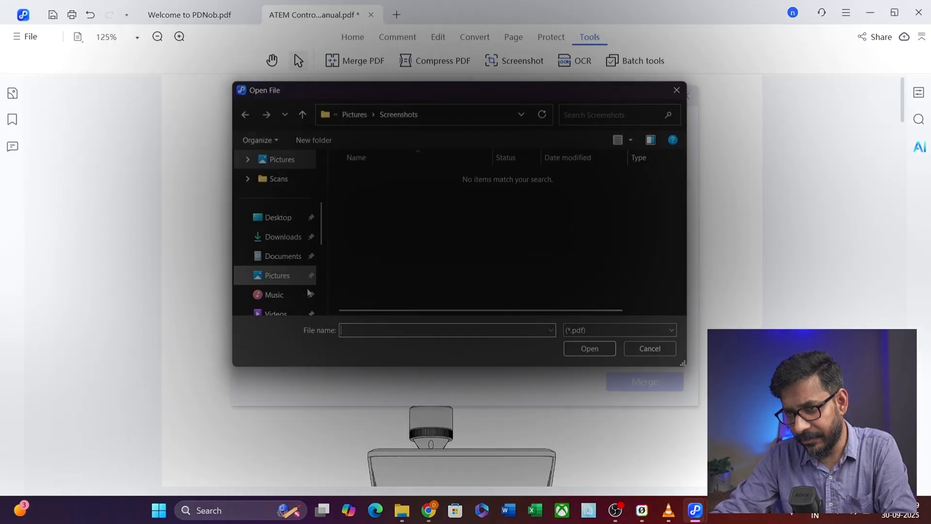
pyautogui.click(277, 220)
pyautogui.doubleClick(322, 214)
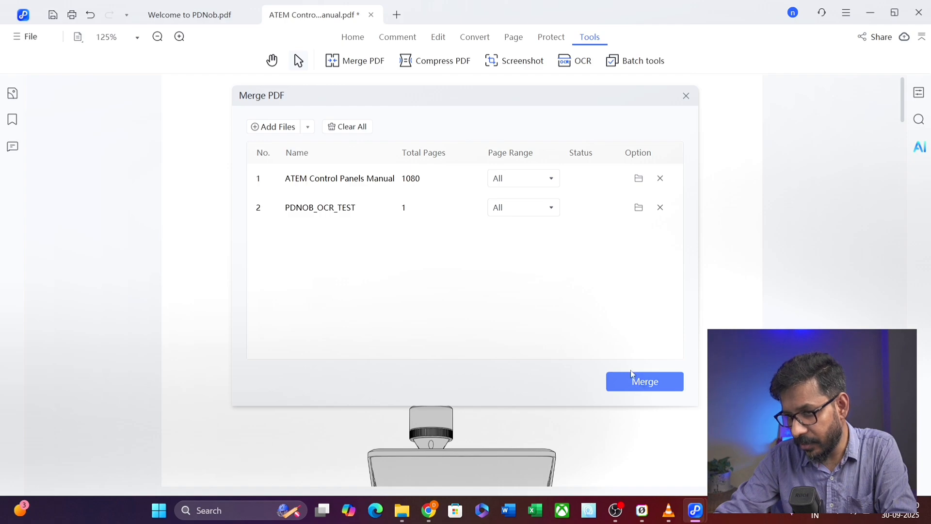
pyautogui.click(430, 62)
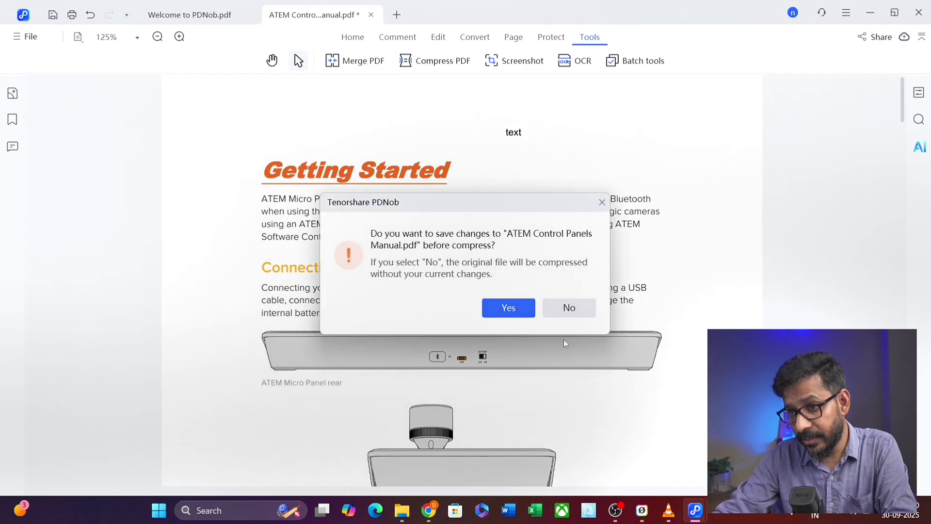
# - Compress the 186.74 MB ATEM manual without saving, at High quality into the Source directory
pyautogui.click(570, 308)
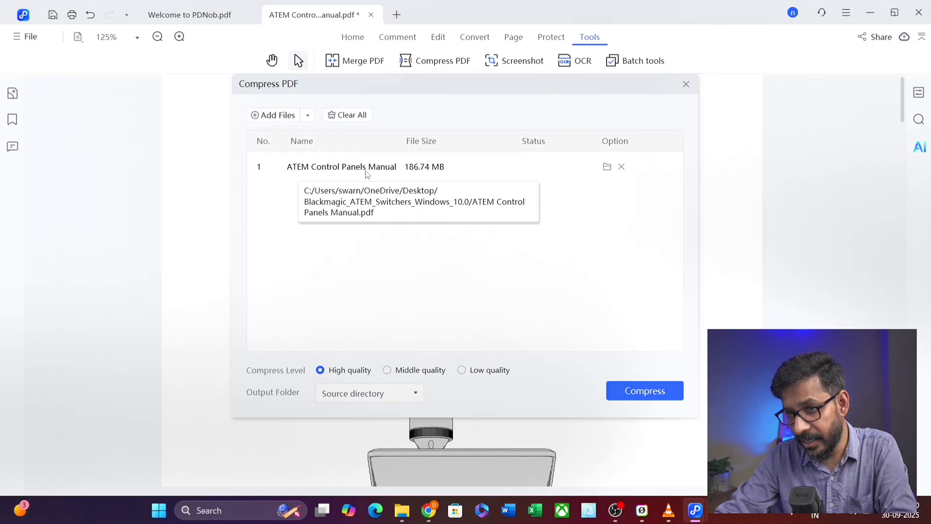
pyautogui.click(387, 371)
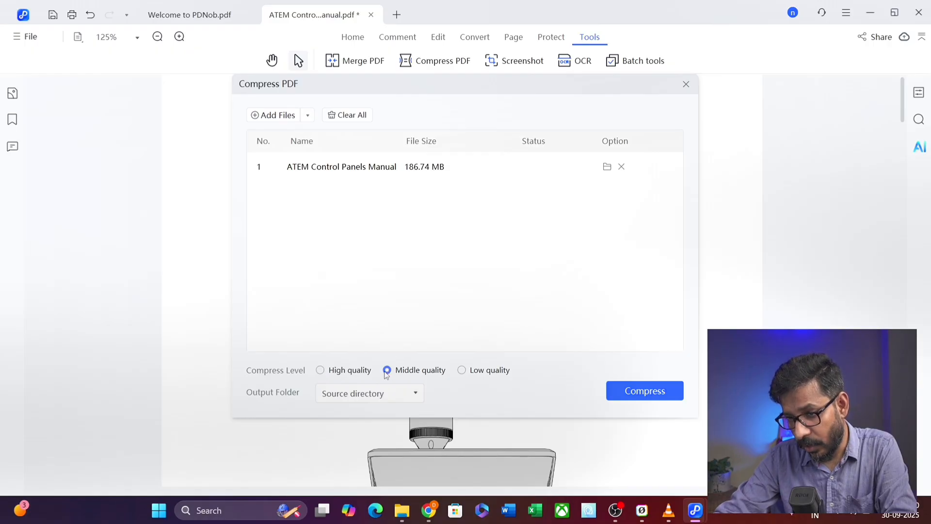
pyautogui.click(461, 370)
pyautogui.click(445, 371)
pyautogui.click(320, 371)
pyautogui.click(364, 393)
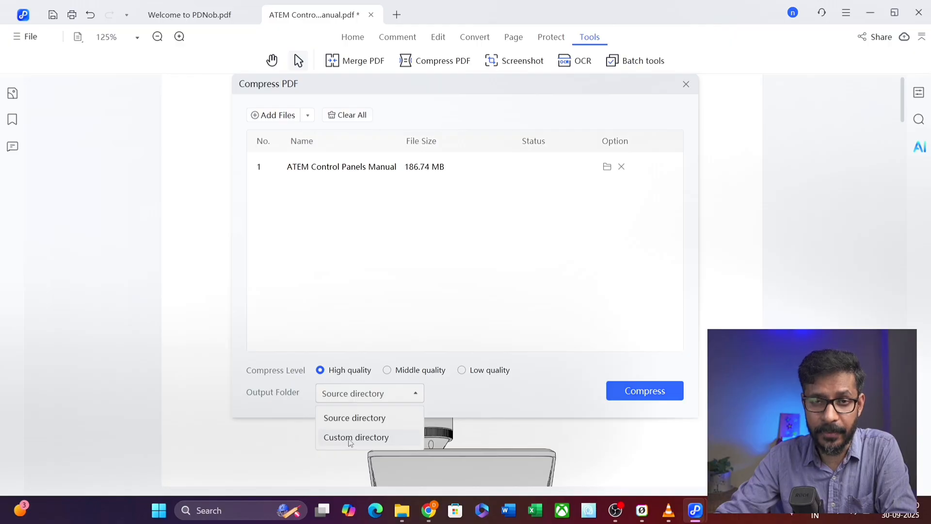
pyautogui.click(553, 295)
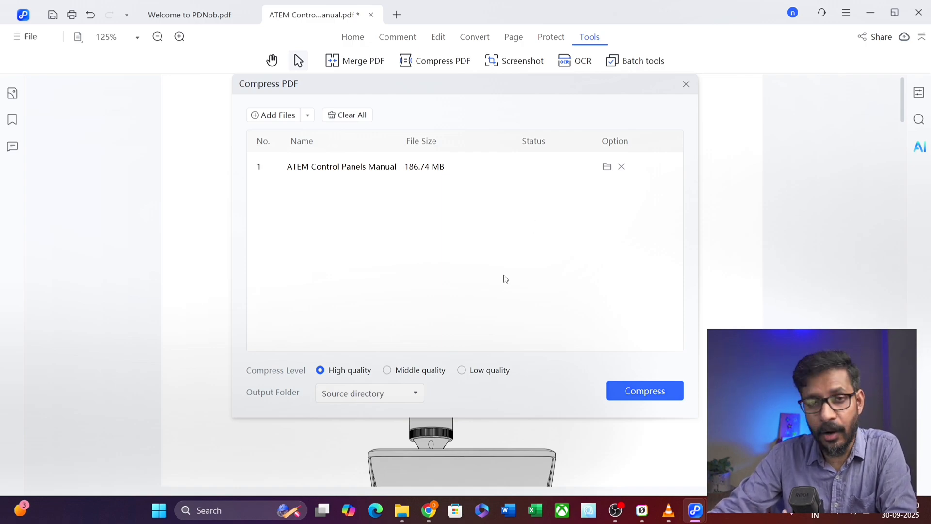
pyautogui.press('Escape')
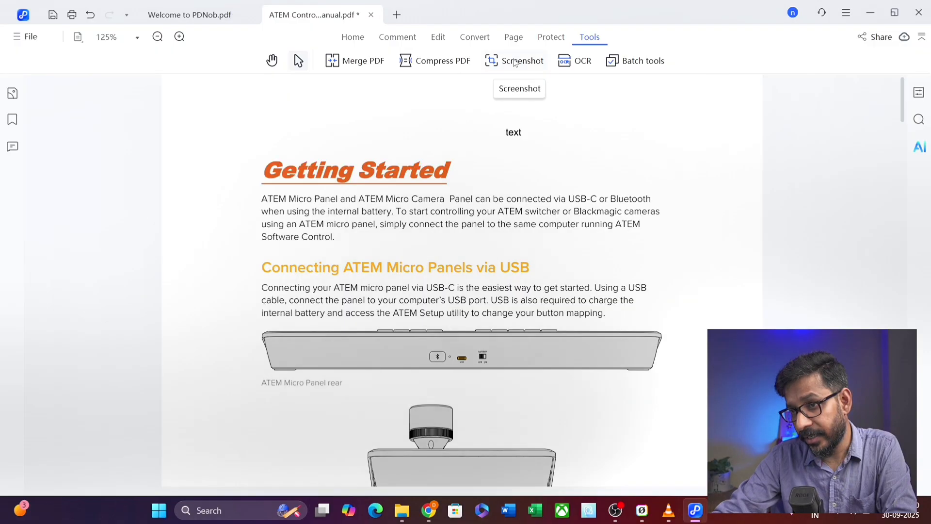
pyautogui.click(516, 61)
pyautogui.click(519, 86)
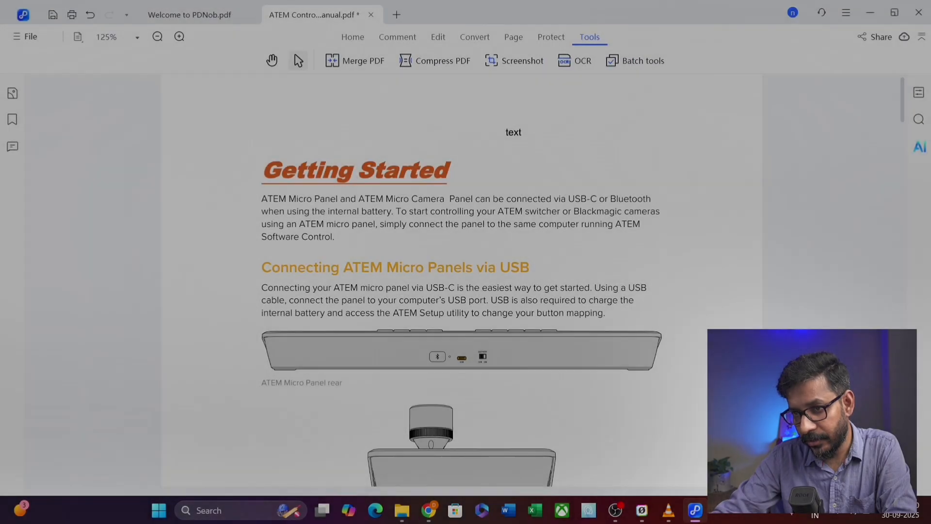
pyautogui.moveTo(252, 143)
pyautogui.mouseDown()
pyautogui.moveTo(298, 382)
pyautogui.moveTo(668, 400)
pyautogui.mouseUp()
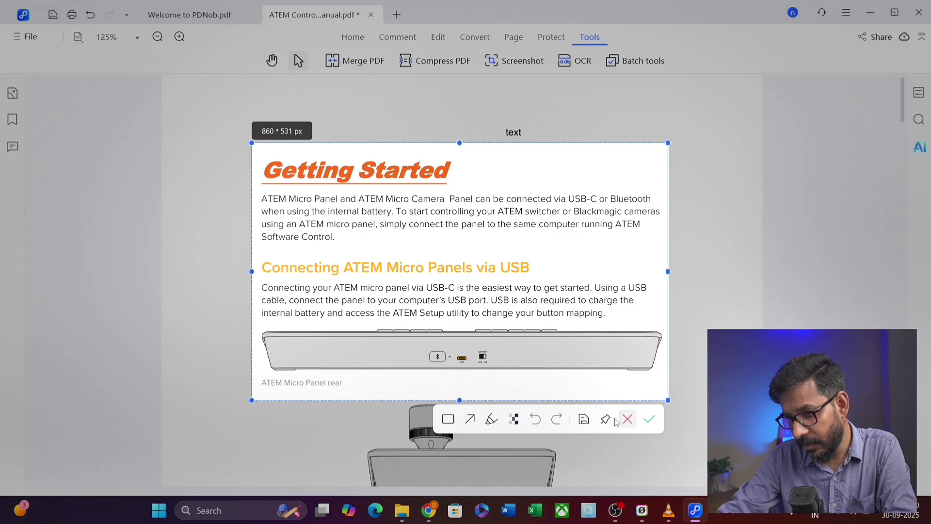
pyautogui.click(492, 418)
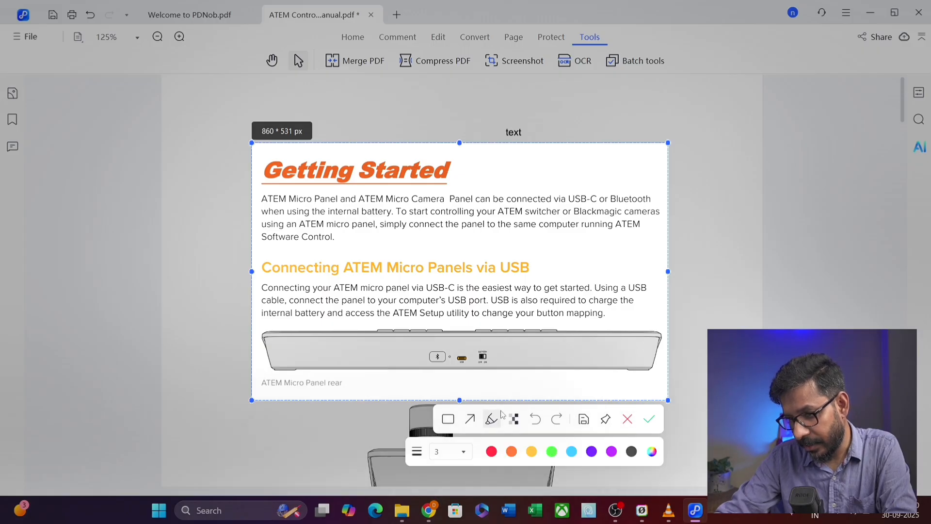
pyautogui.moveTo(521, 234)
pyautogui.mouseDown()
pyautogui.moveTo(451, 272)
pyautogui.moveTo(484, 231)
pyautogui.mouseUp()
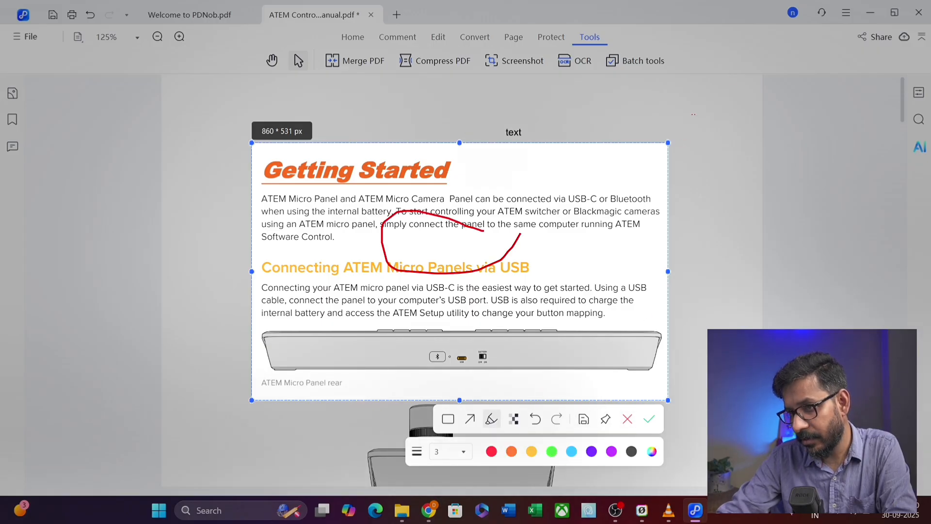
pyautogui.press('Escape')
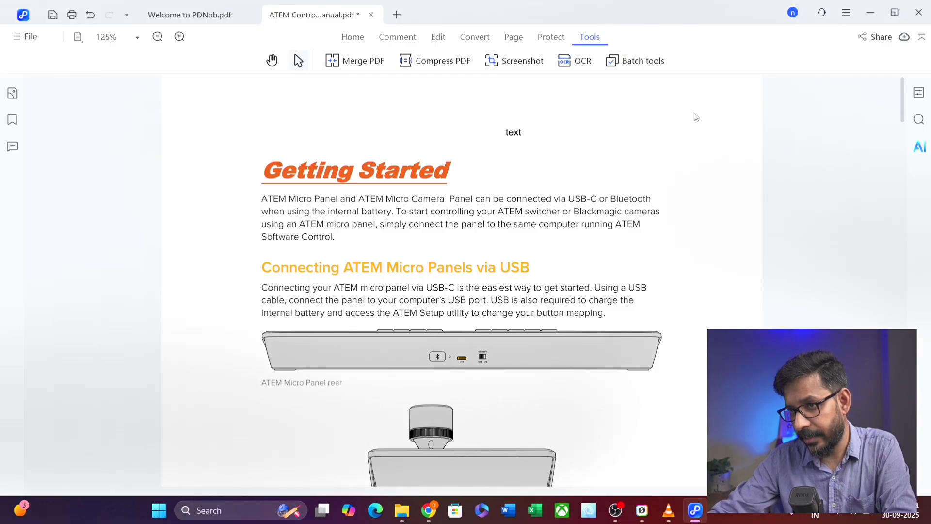
pyautogui.click(523, 62)
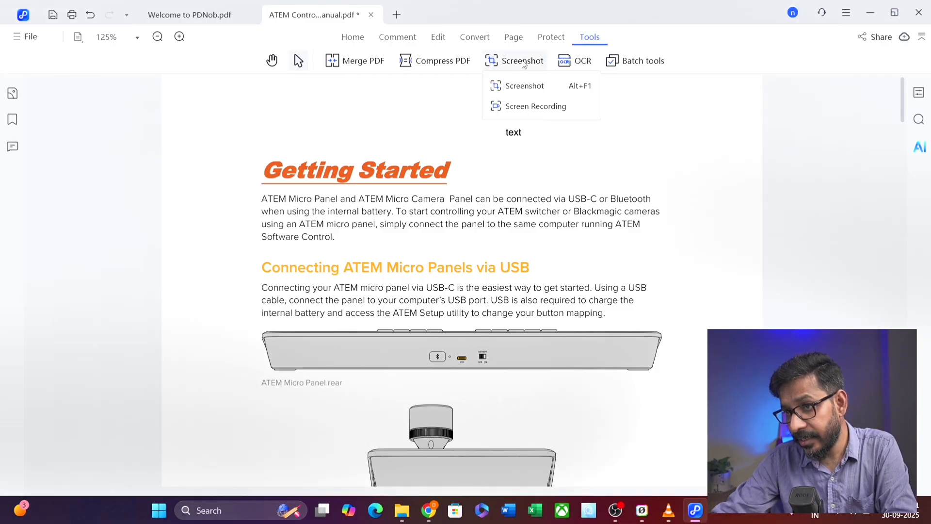
pyautogui.click(524, 110)
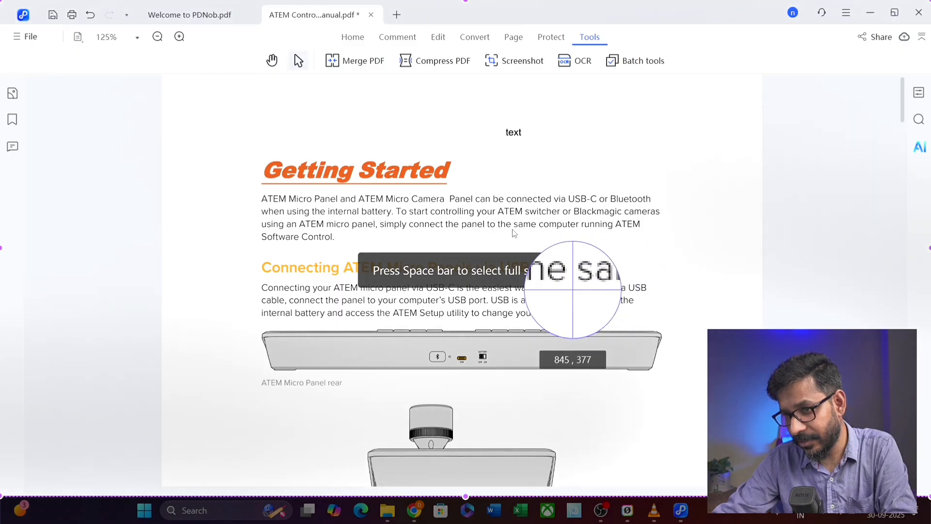
pyautogui.press('space')
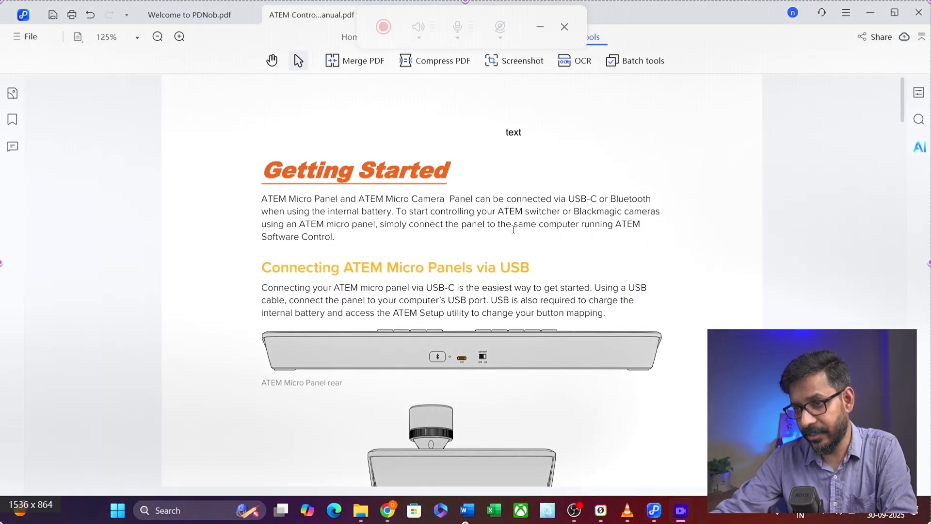
pyautogui.moveTo(518, 14); pyautogui.dragTo(832, 104)
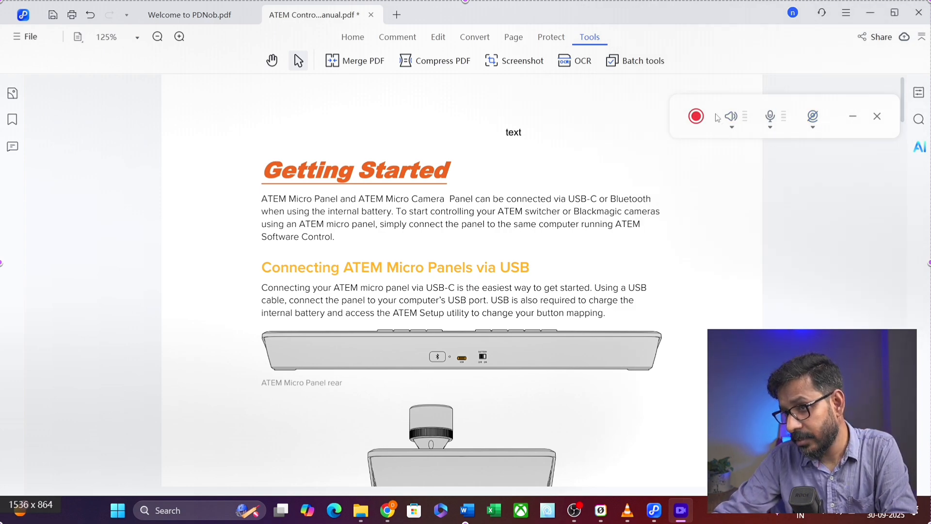
pyautogui.click(877, 116)
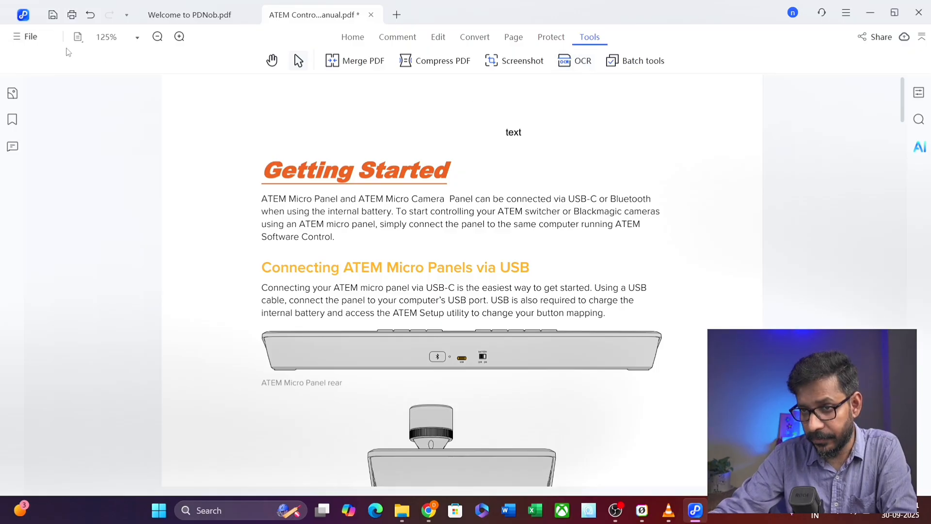
# - Open PDNOB_OCR_TEST.pdf through the File menu
pyautogui.click(29, 37)
pyautogui.click(41, 62)
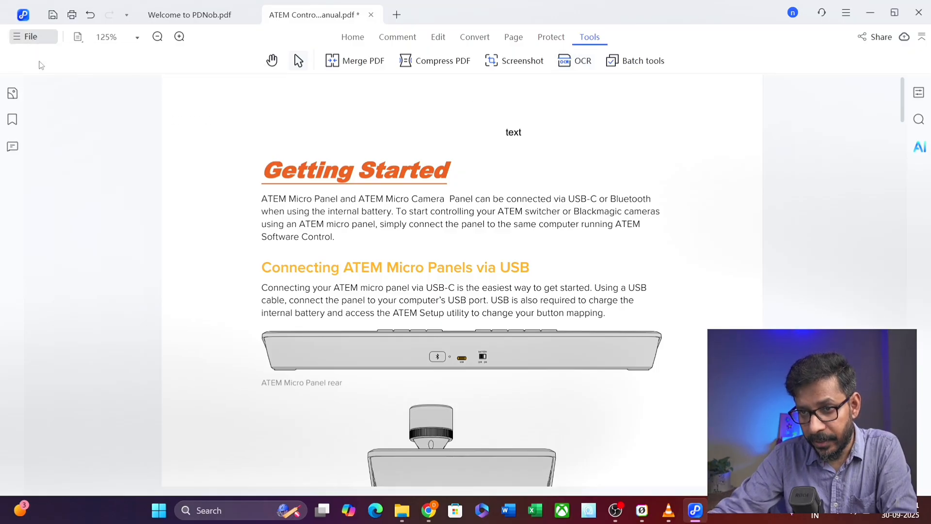
pyautogui.click(172, 140)
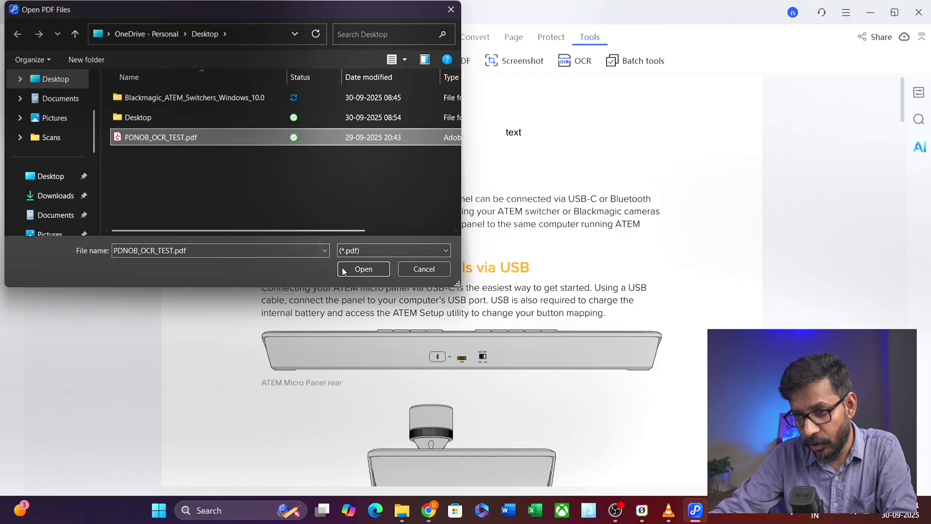
pyautogui.click(364, 269)
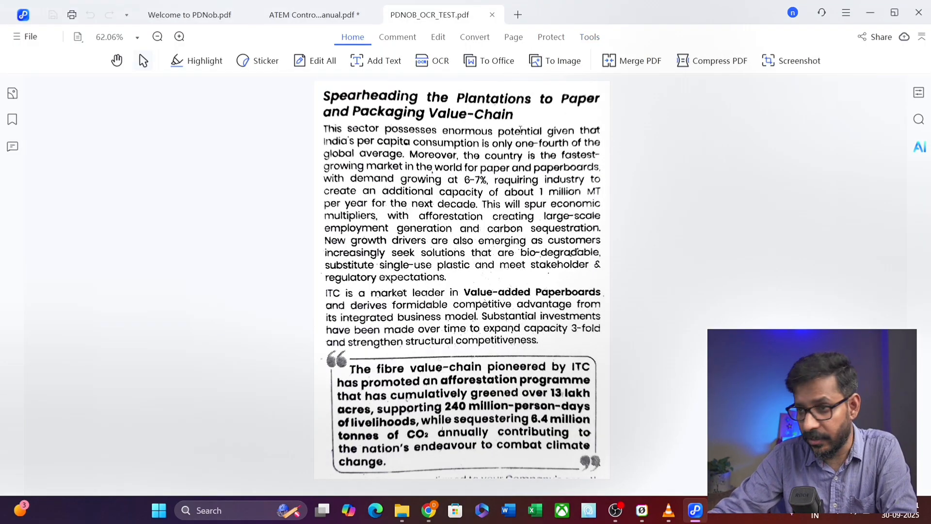
# - Run OCR on the page as editable English text and select part of the recognised paragraph
pyautogui.click(590, 37)
pyautogui.click(582, 62)
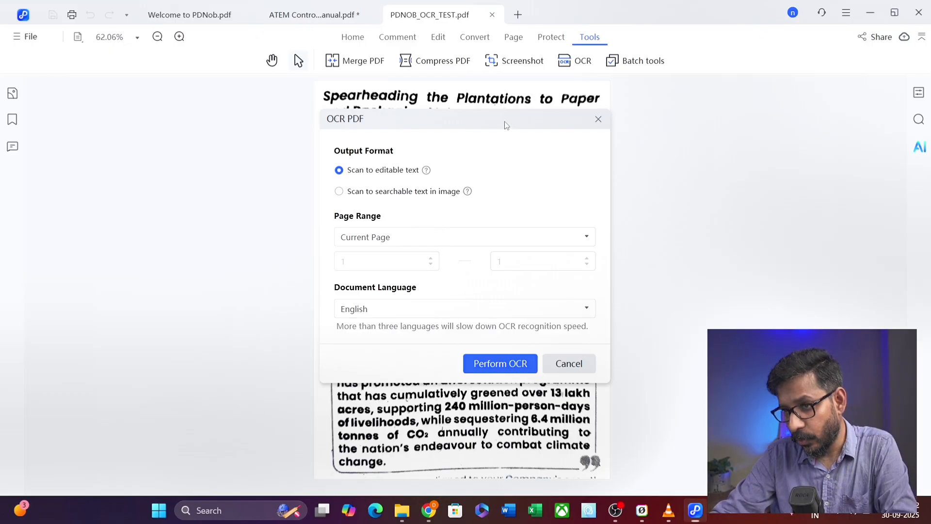
pyautogui.moveTo(504, 122); pyautogui.dragTo(542, 124)
pyautogui.click(384, 194)
pyautogui.click(379, 173)
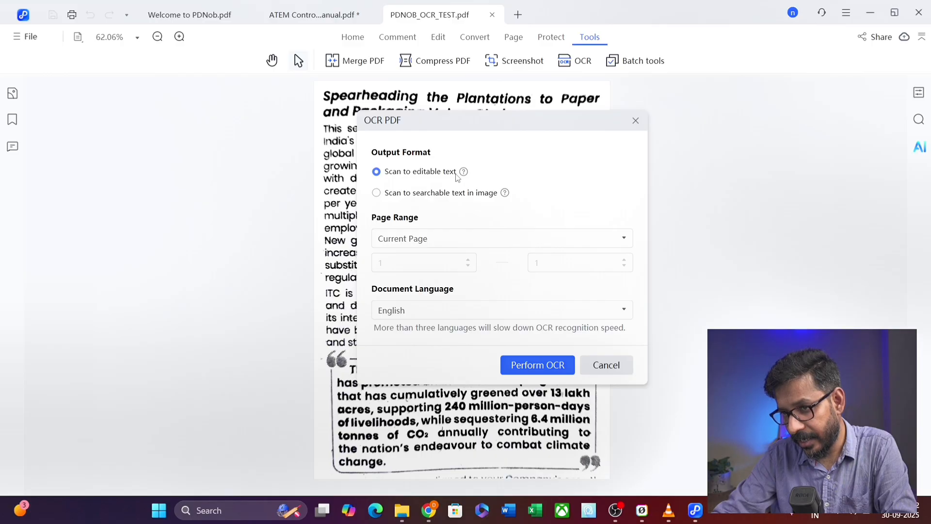
pyautogui.click(536, 367)
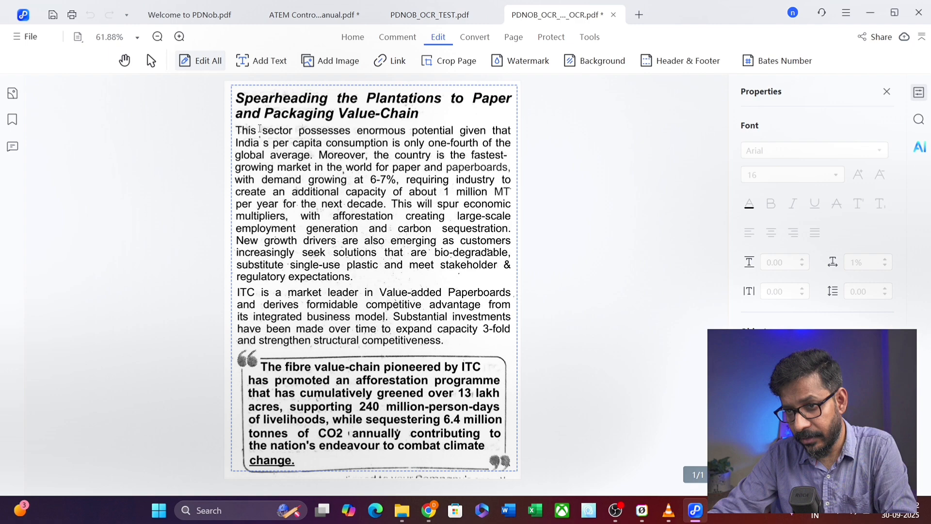
pyautogui.moveTo(260, 129); pyautogui.dragTo(354, 276)
# - Change the first paragraph's last word from 'expectations.' to 'expections.'
pyautogui.click(351, 276)
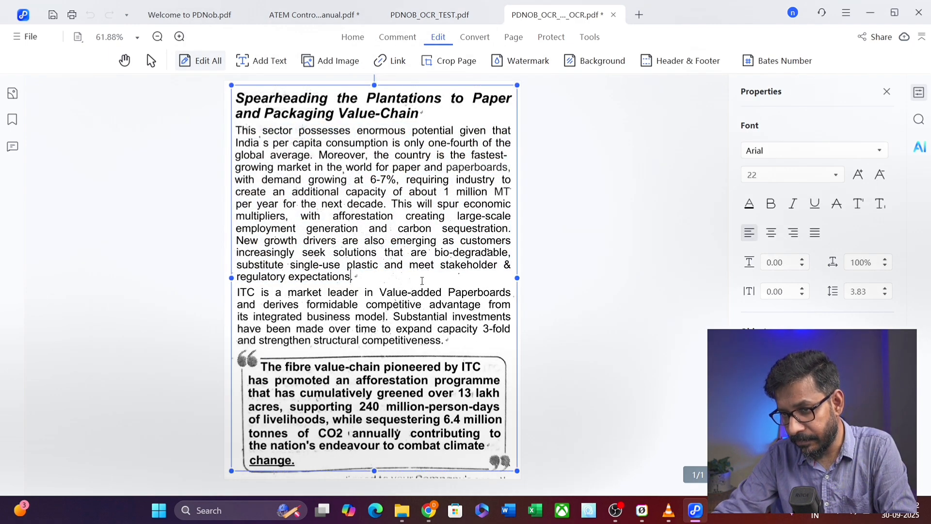
pyautogui.press('BackSpace')
pyautogui.press('BackSpace')
pyautogui.press('BackSpace')
pyautogui.press('BackSpace')
pyautogui.press('BackSpace')
pyautogui.press('BackSpace')
pyautogui.press('BackSpace')
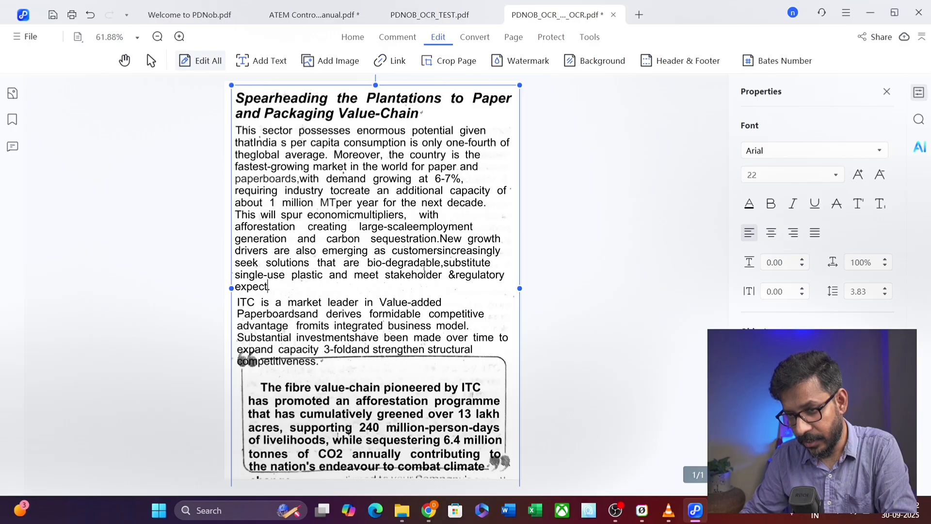
pyautogui.write('ions.')
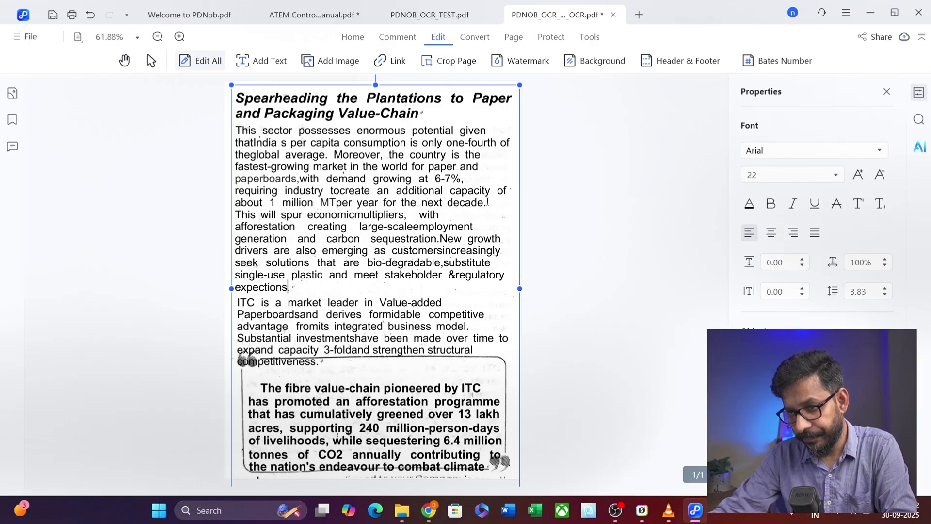
pyautogui.moveTo(347, 227); pyautogui.dragTo(265, 132)
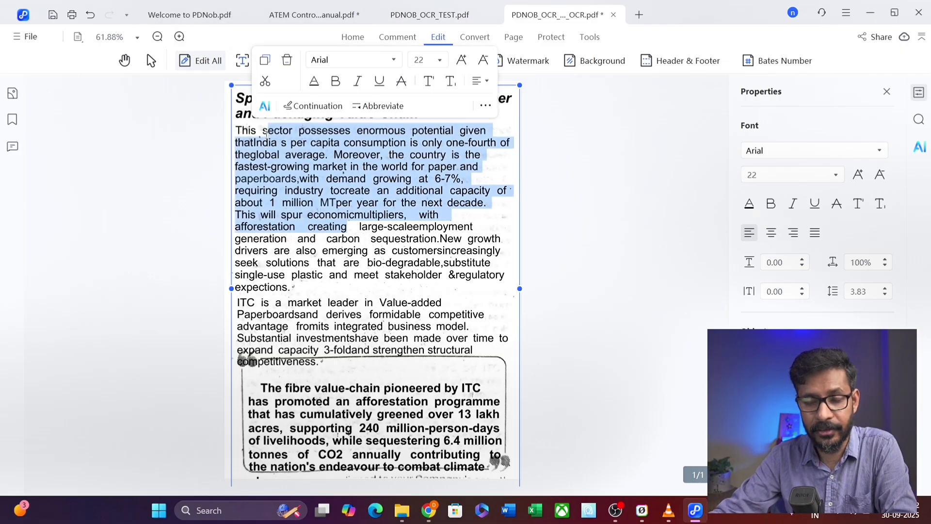
pyautogui.click(380, 291)
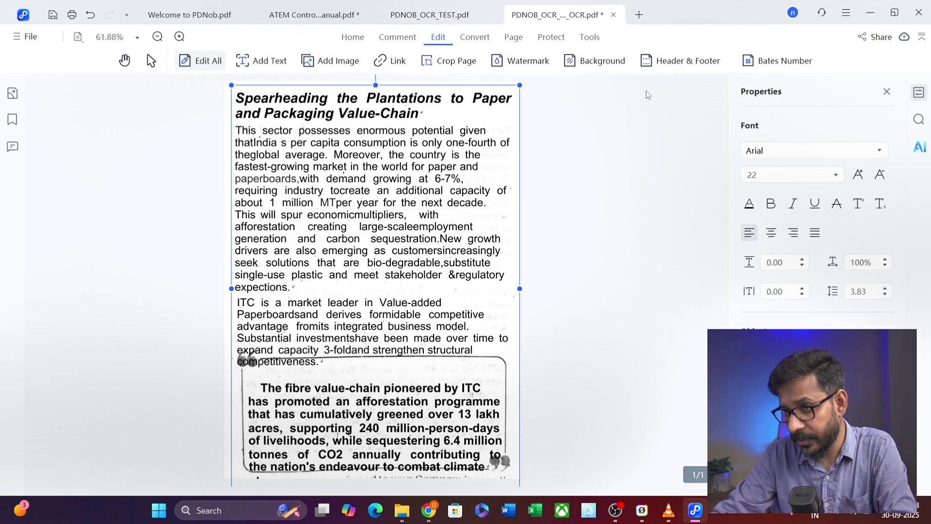
pyautogui.click(590, 37)
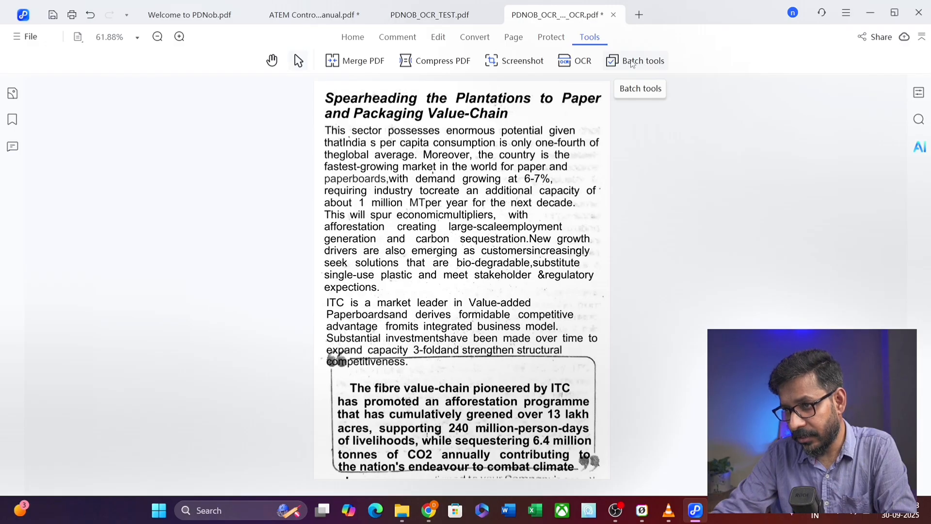
# - Add PDNOB_OCR_TEST.pdf and ATEM Constellation Manual.pdf to the Batch Print file list
pyautogui.click(641, 62)
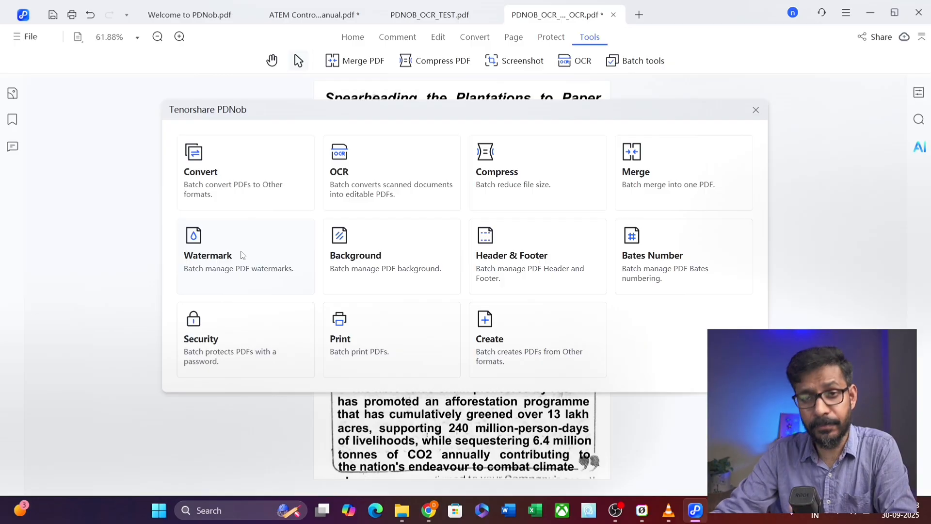
pyautogui.click(362, 343)
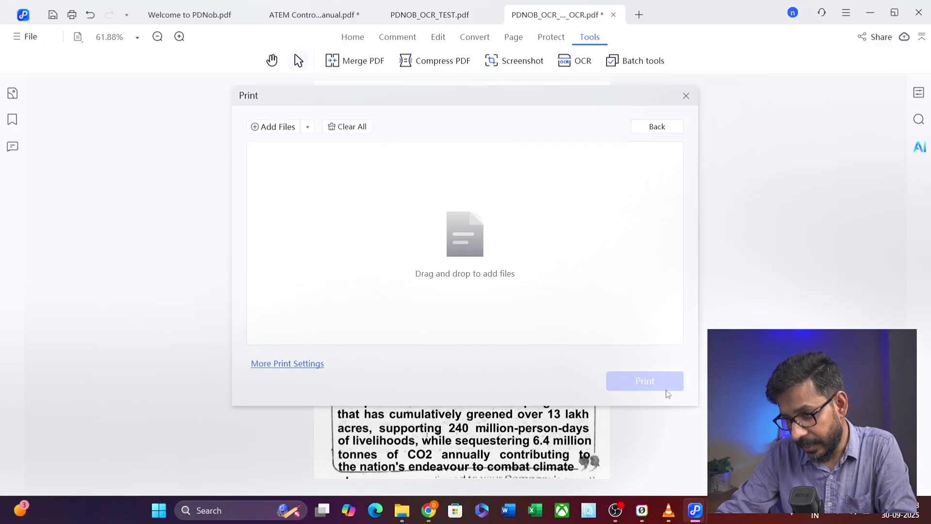
pyautogui.click(285, 127)
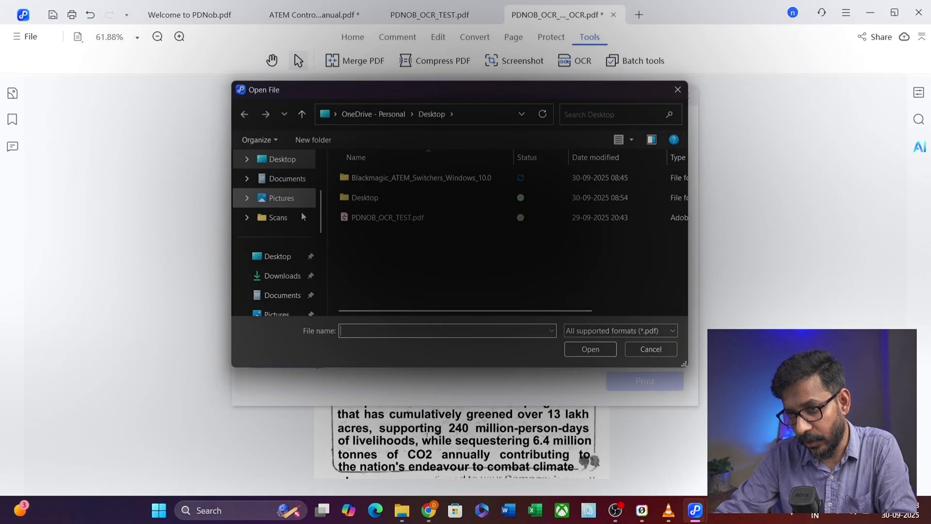
pyautogui.click(367, 217)
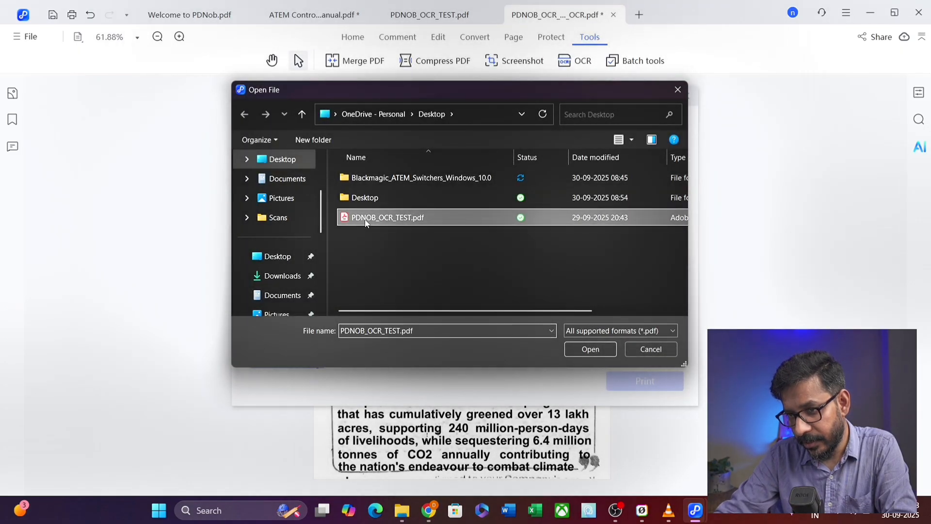
pyautogui.click(589, 349)
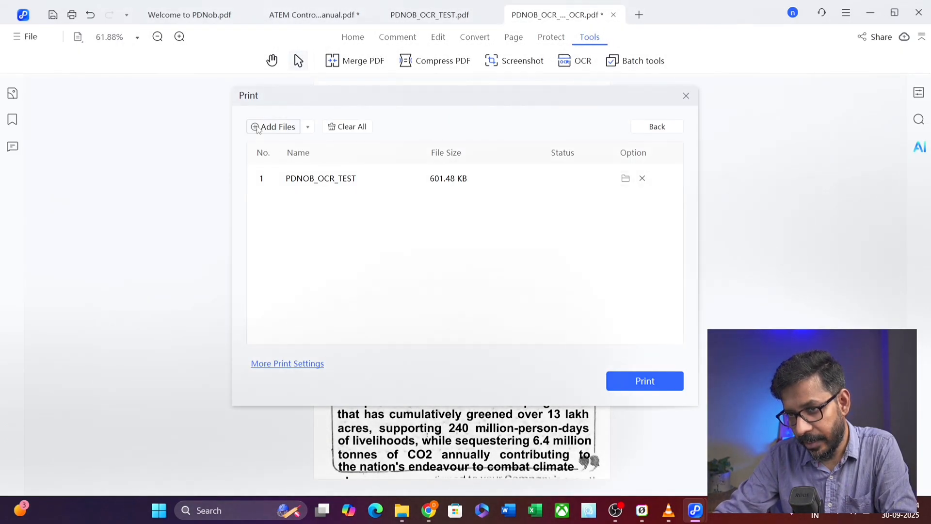
pyautogui.click(258, 127)
pyautogui.doubleClick(368, 181)
pyautogui.click(374, 182)
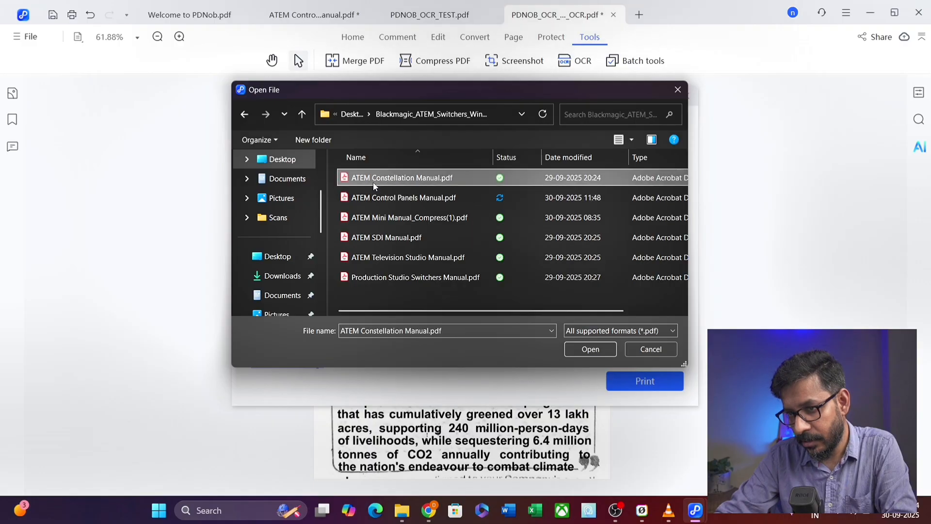
pyautogui.click(588, 350)
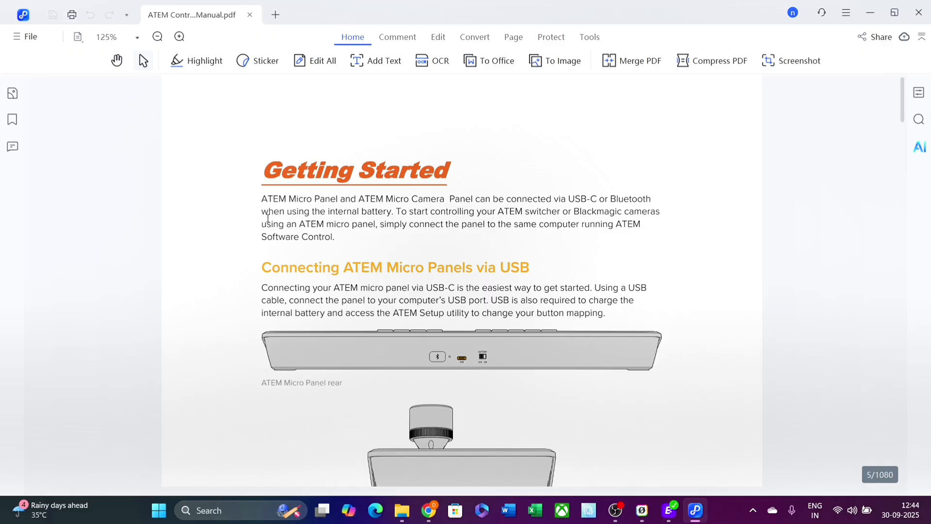
# - Select the first Getting Started paragraph, view its AI writing actions, then dismiss them
pyautogui.moveTo(262, 200); pyautogui.dragTo(339, 239)
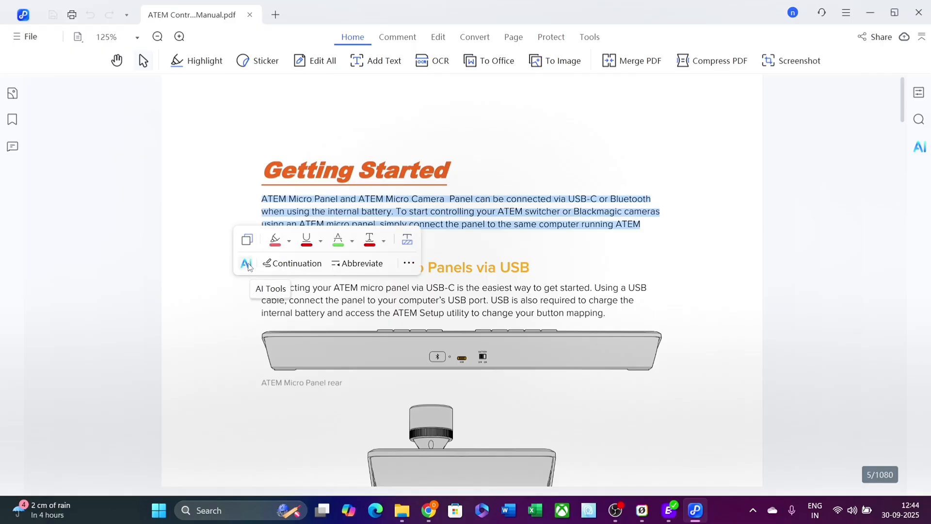
pyautogui.click(409, 266)
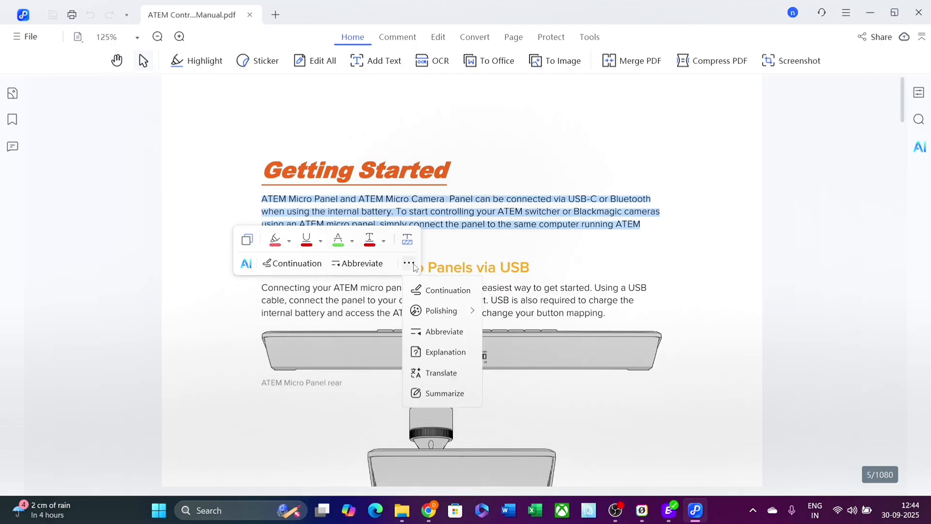
pyautogui.moveTo(440, 314)
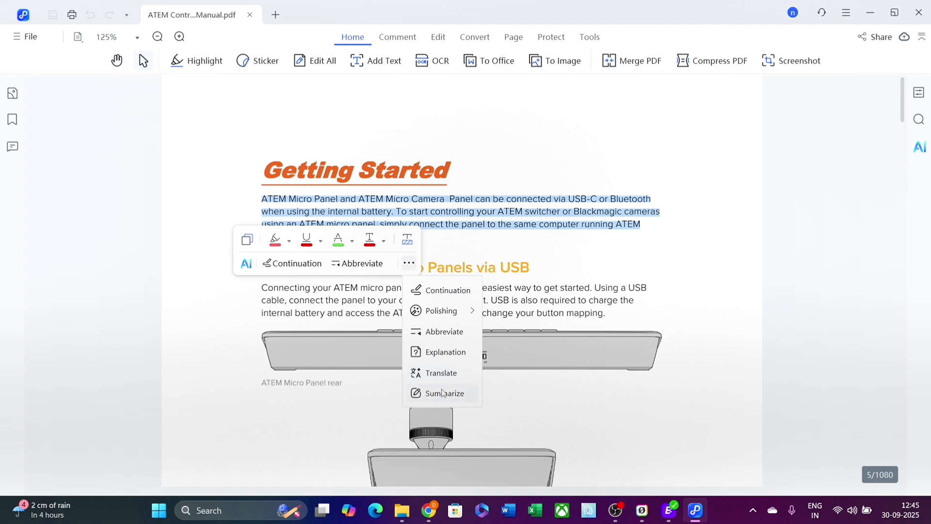
pyautogui.click(562, 256)
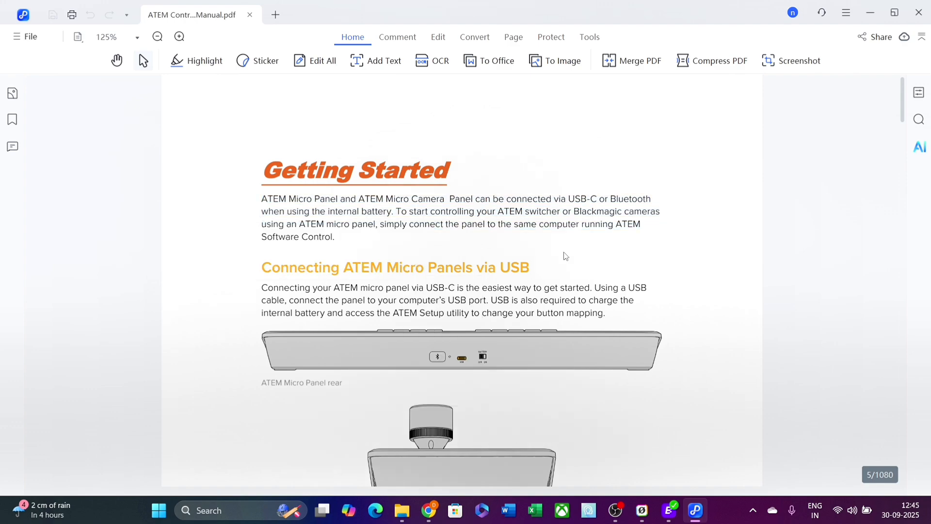
# - Scroll down to page 6's Bluetooth pairing steps
pyautogui.scroll(5, 562, 256)
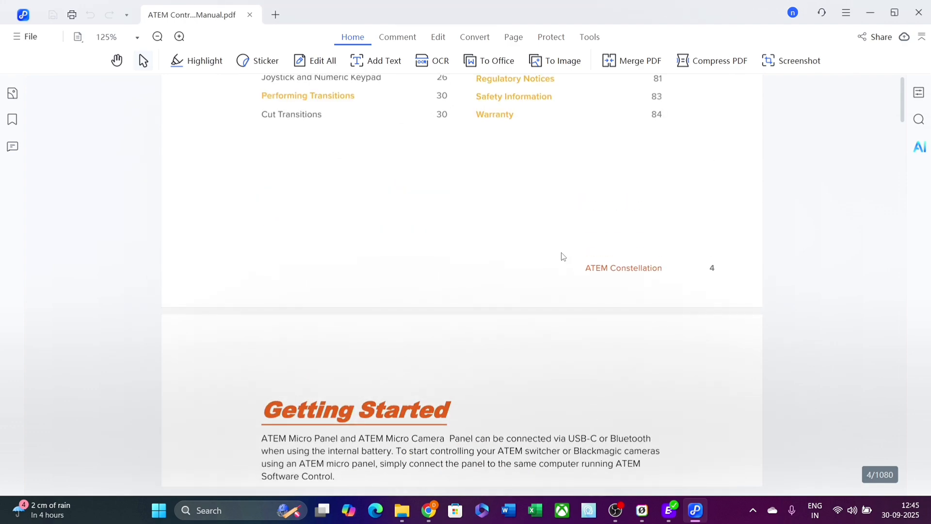
pyautogui.scroll(-4, 562, 256)
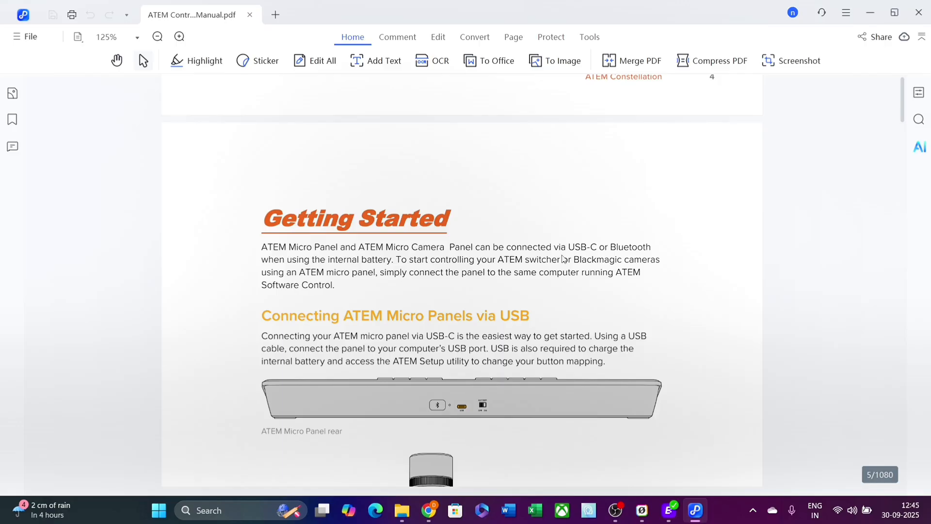
pyautogui.scroll(-11, 563, 258)
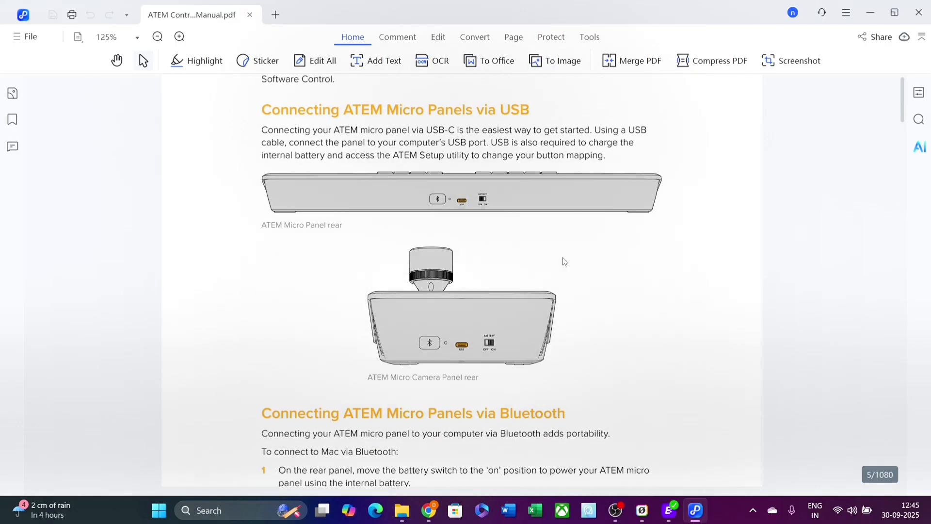
pyautogui.scroll(-12, 440, 201)
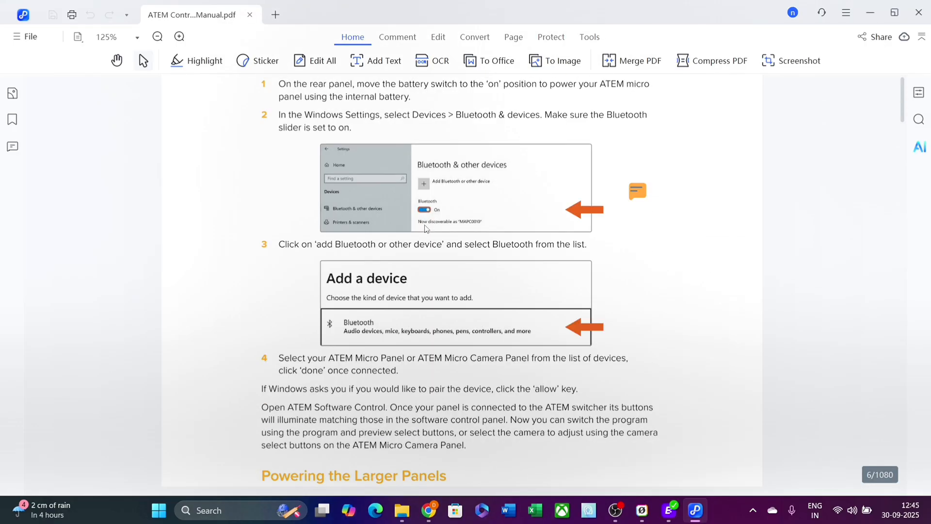
# - AI-summarize the passage from the pairing prompt to the IEC power cable line, and copy it
pyautogui.moveTo(261, 245)
pyautogui.mouseDown()
pyautogui.moveTo(437, 303)
pyautogui.moveTo(363, 354)
pyautogui.moveTo(555, 382)
pyautogui.moveTo(557, 353)
pyautogui.moveTo(257, 235)
pyautogui.mouseUp()
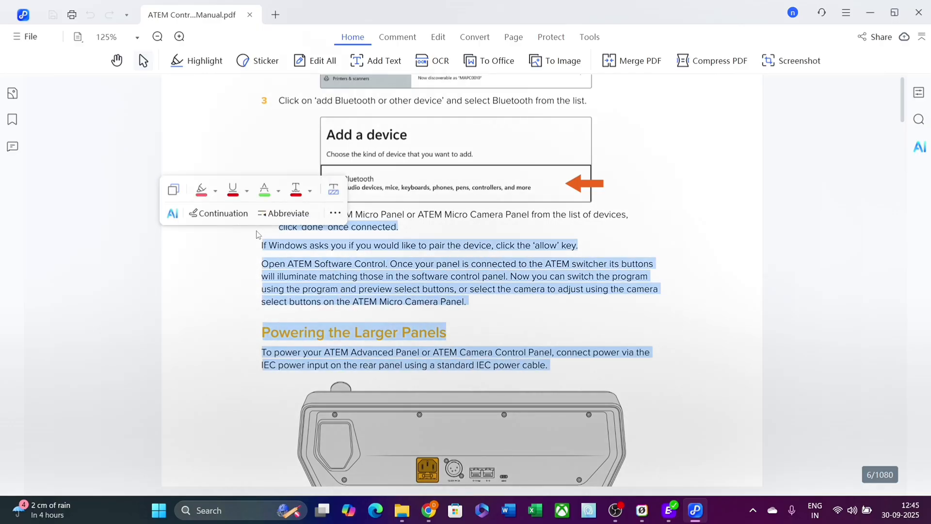
pyautogui.click(335, 213)
pyautogui.click(385, 345)
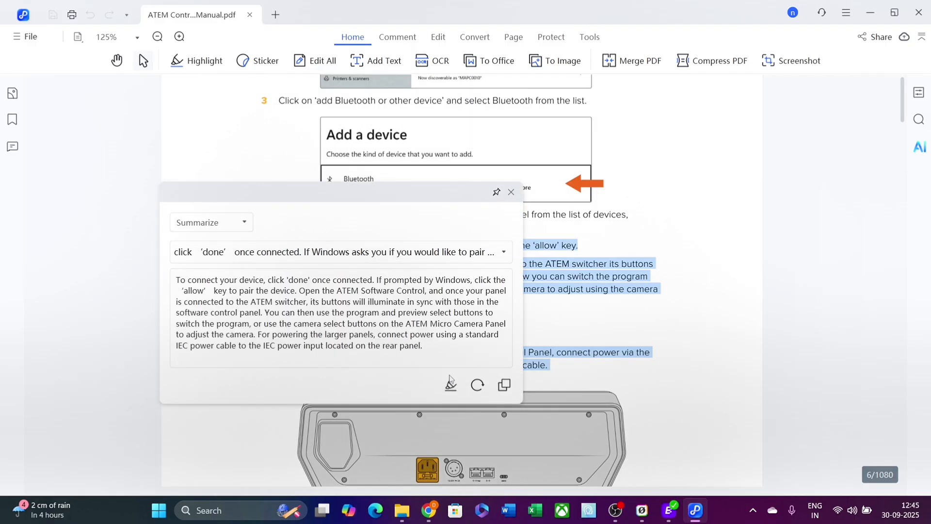
pyautogui.click(506, 387)
pyautogui.click(512, 192)
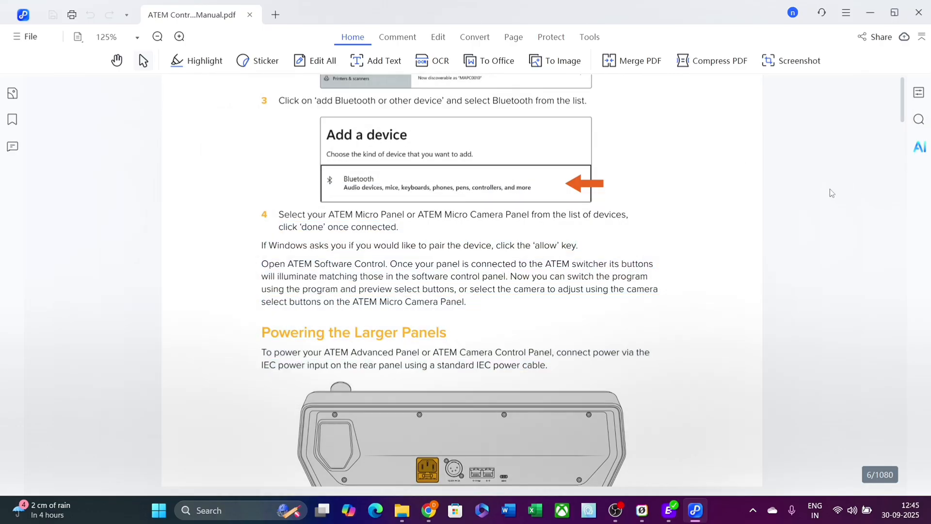
# - Accept the AI terms and upload the 1080-page ATEM manual, acknowledging the 600-page limit warning
pyautogui.click(920, 147)
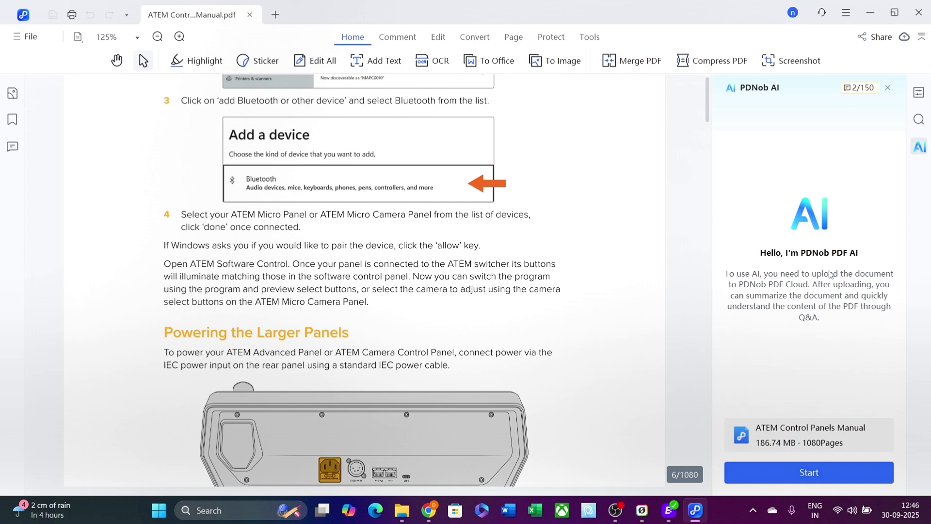
pyautogui.click(817, 474)
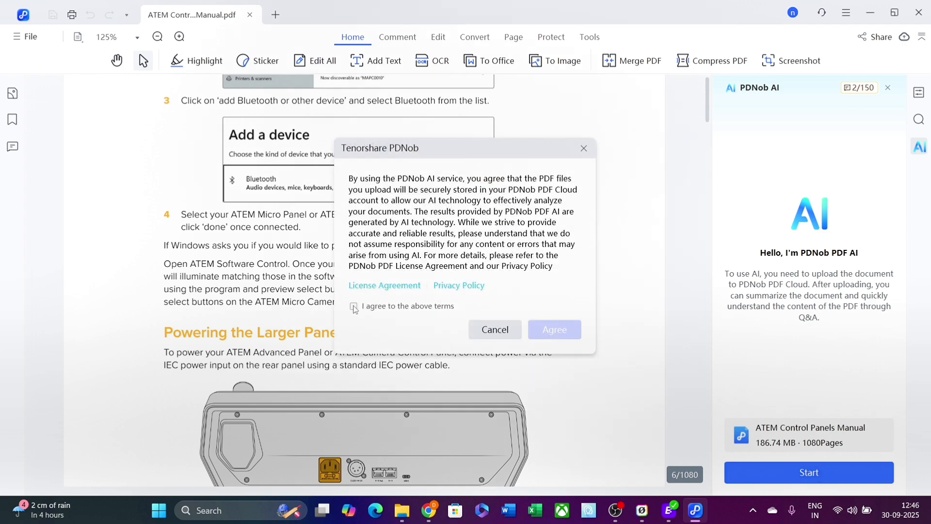
pyautogui.click(354, 307)
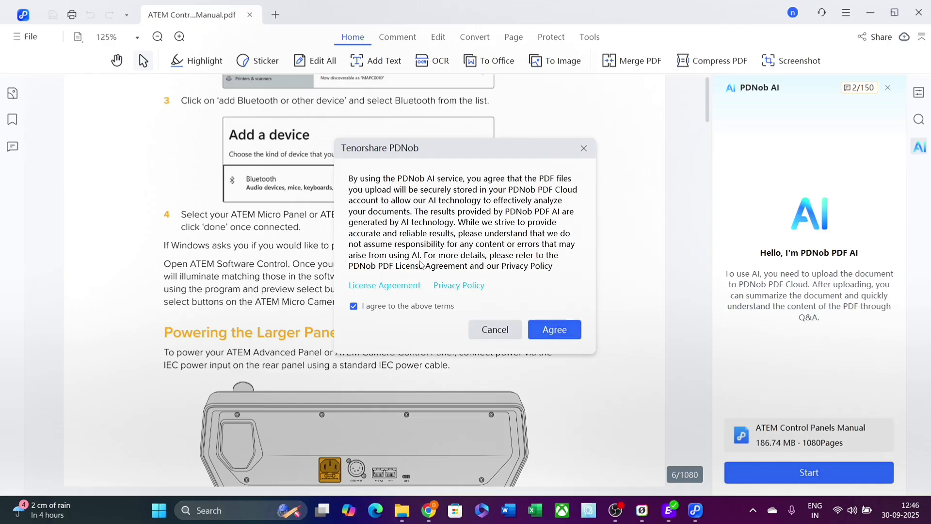
pyautogui.click(561, 333)
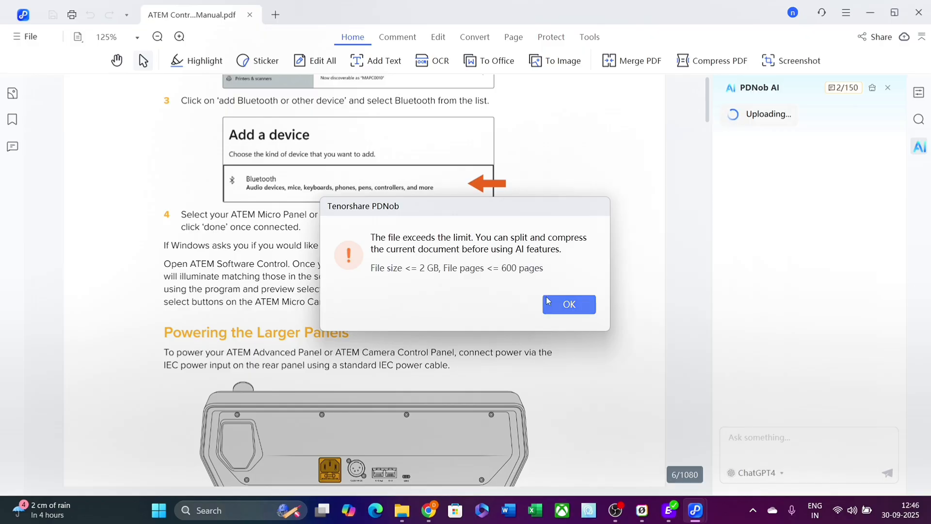
pyautogui.click(560, 306)
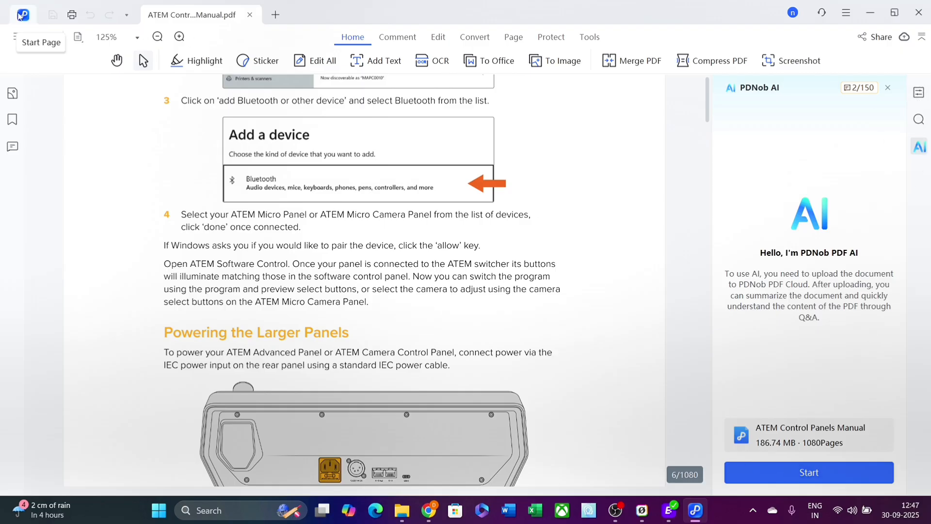
# - Open recent PDNOB_OCR_TEST.pdf and upload it to PDNob AI
pyautogui.click(30, 37)
pyautogui.moveTo(50, 80)
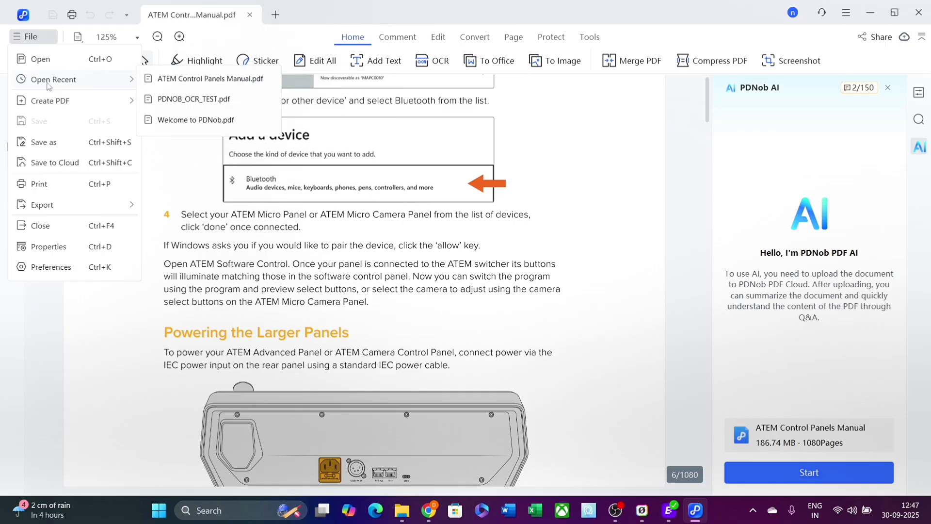
pyautogui.click(202, 102)
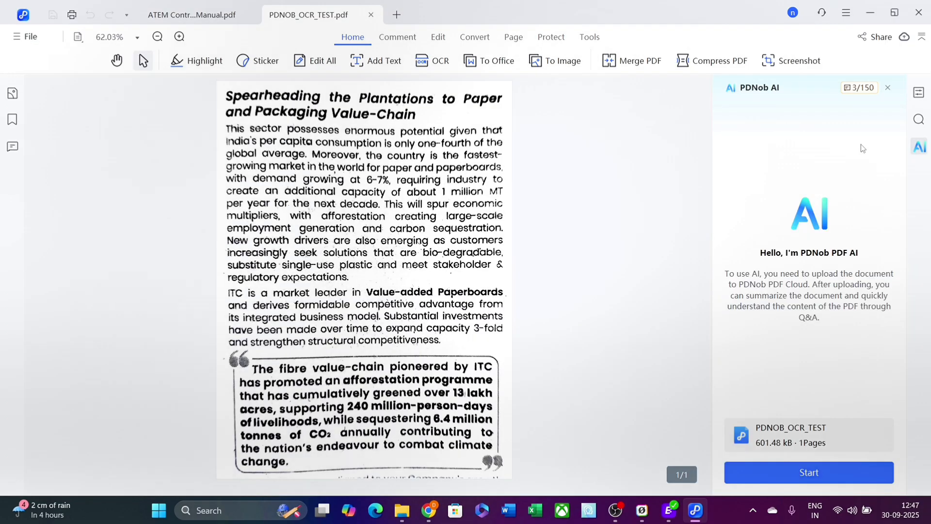
pyautogui.click(806, 473)
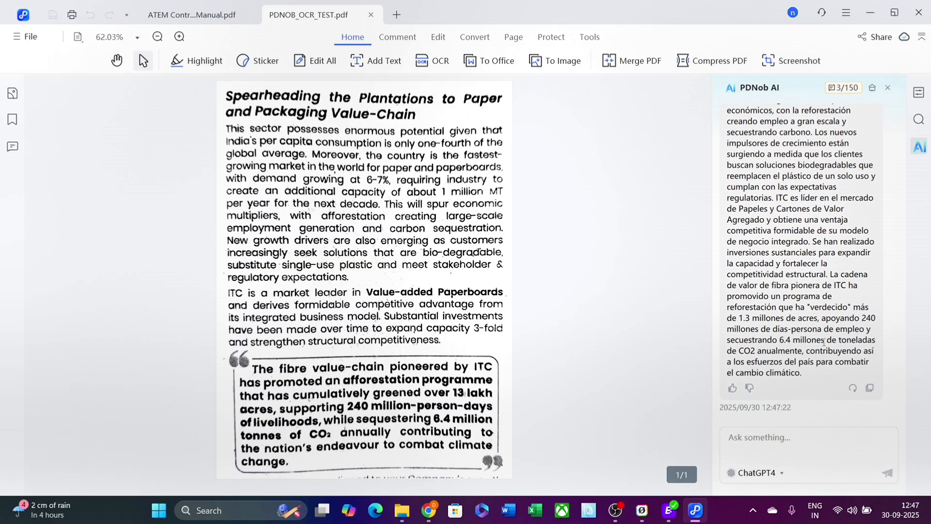
pyautogui.scroll(3, 810, 157)
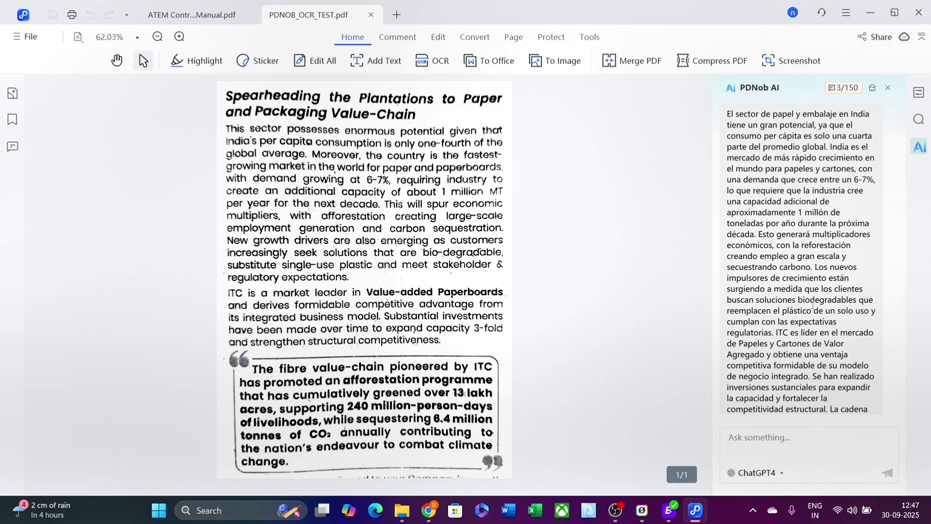
pyautogui.scroll(-3, 807, 260)
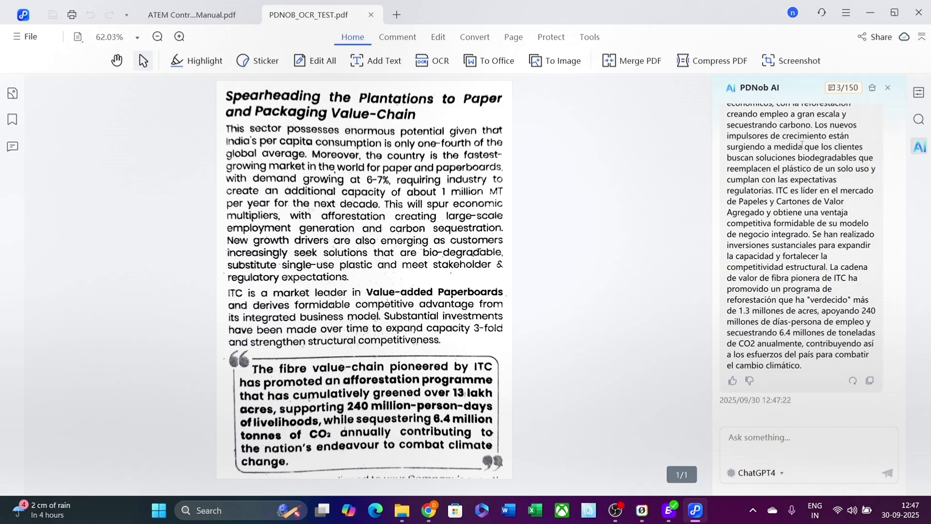
# - Try the Deepseek-R1 AI model, then switch back to ChatGPT4
pyautogui.click(780, 473)
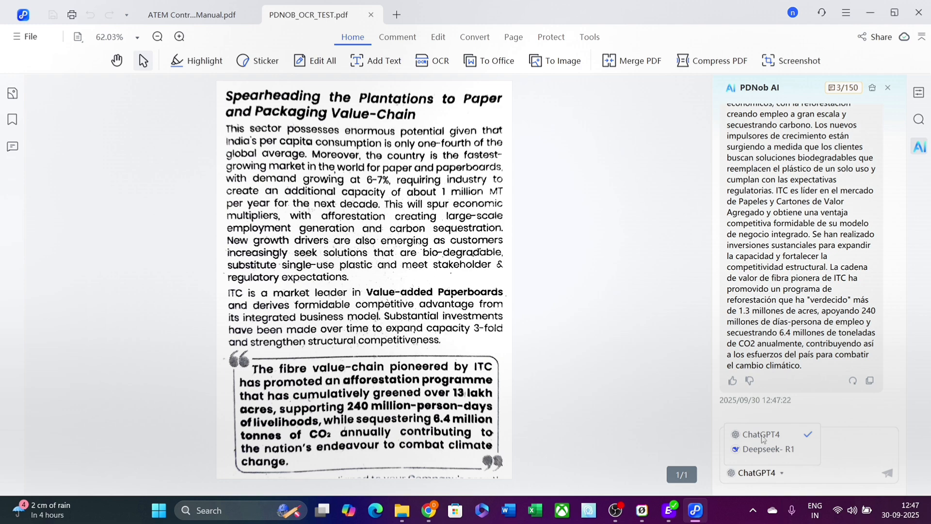
pyautogui.click(801, 449)
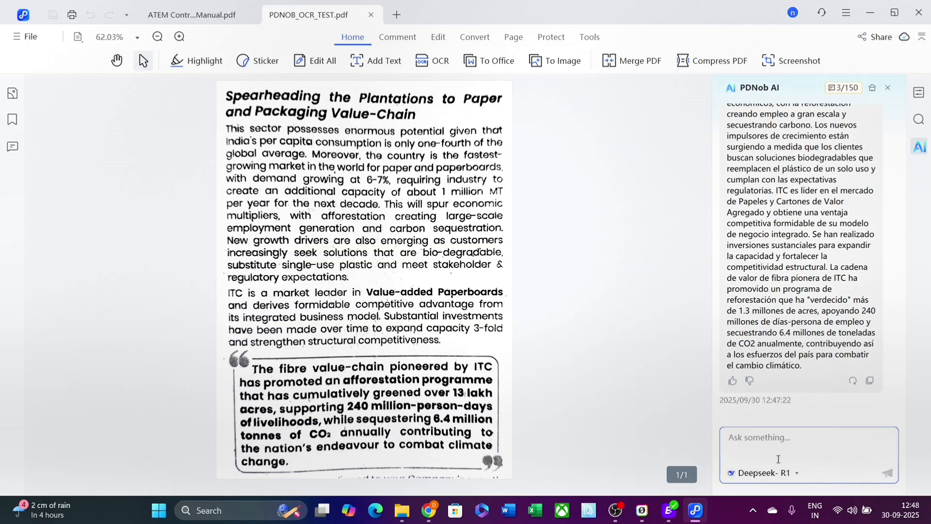
pyautogui.click(791, 475)
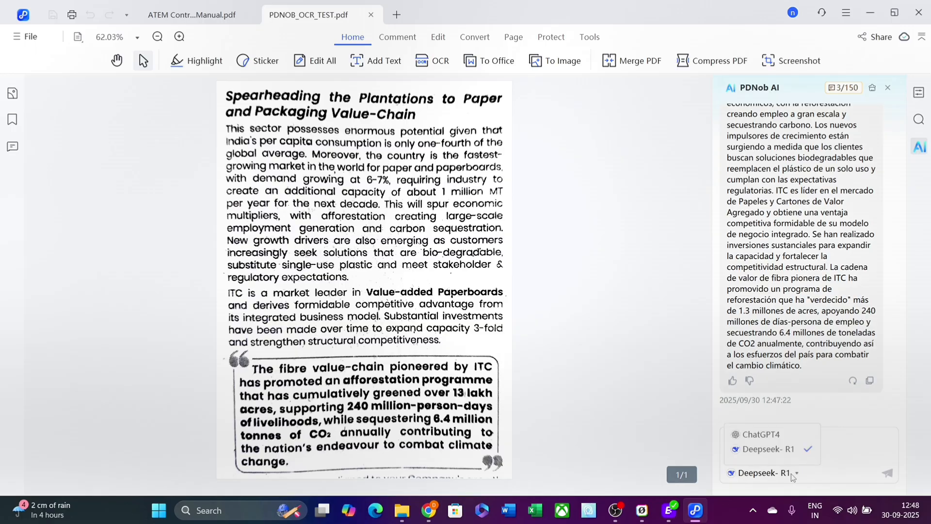
pyautogui.click(780, 437)
pyautogui.scroll(3, 822, 217)
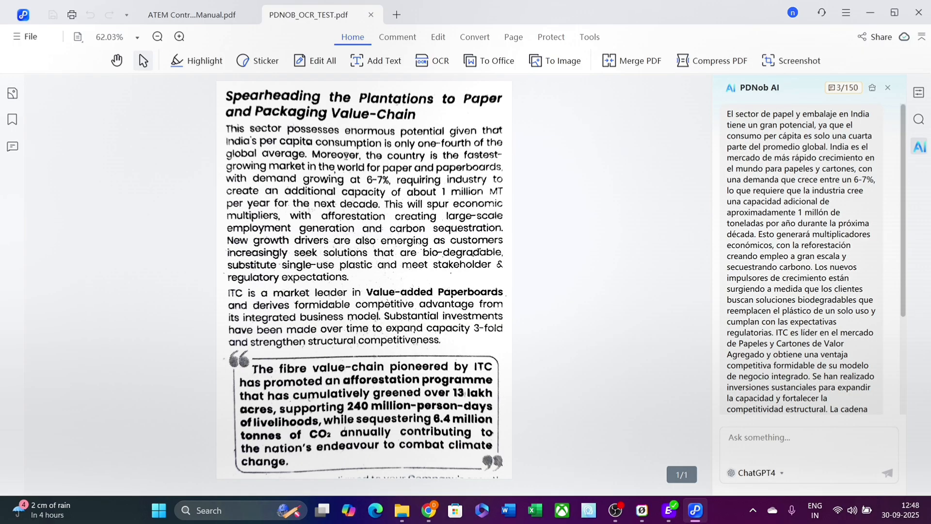
pyautogui.moveTo(234, 131); pyautogui.dragTo(347, 274)
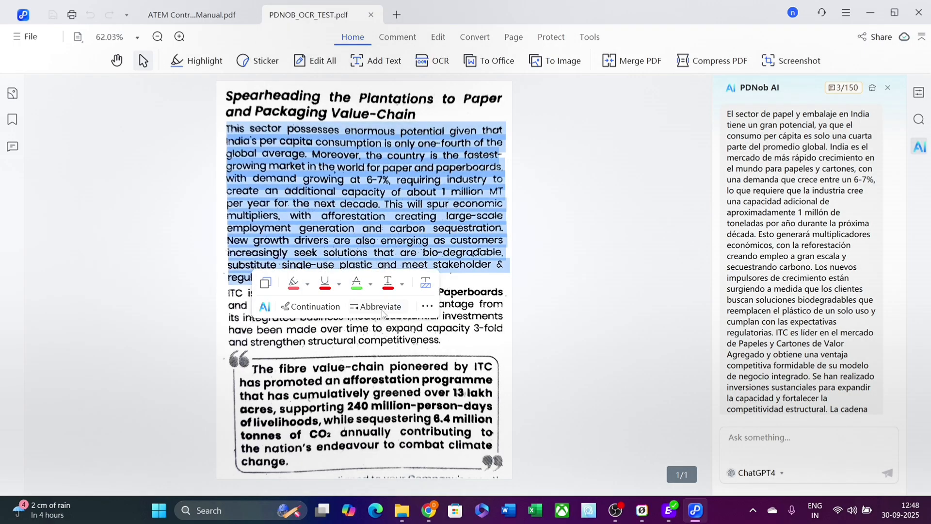
pyautogui.click(427, 306)
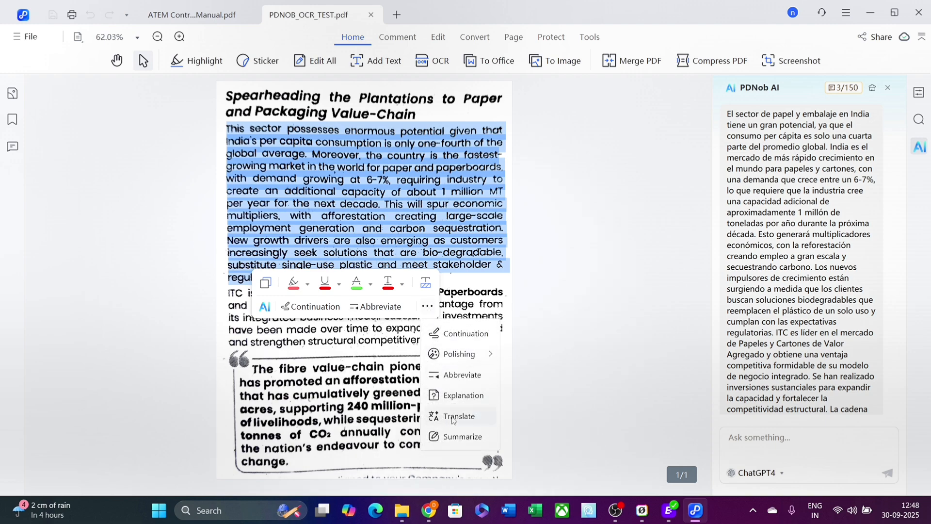
pyautogui.click(459, 417)
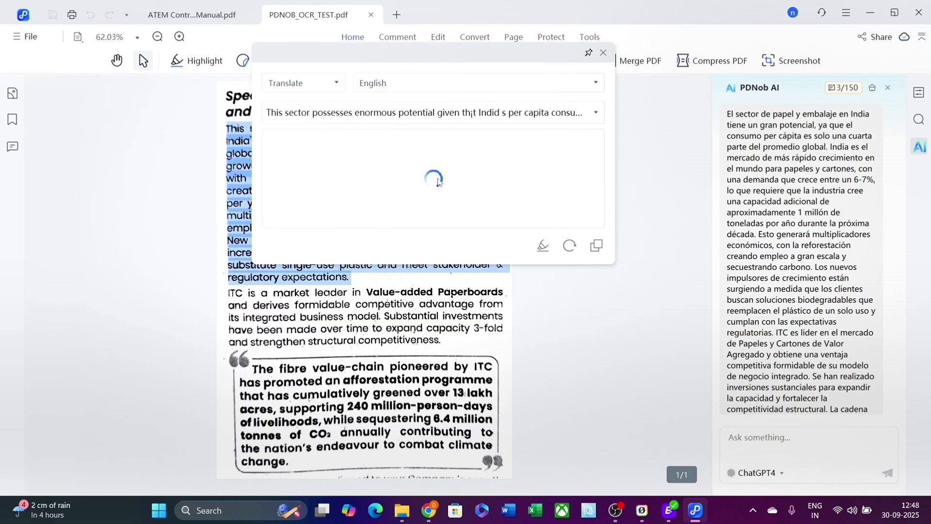
pyautogui.click(394, 85)
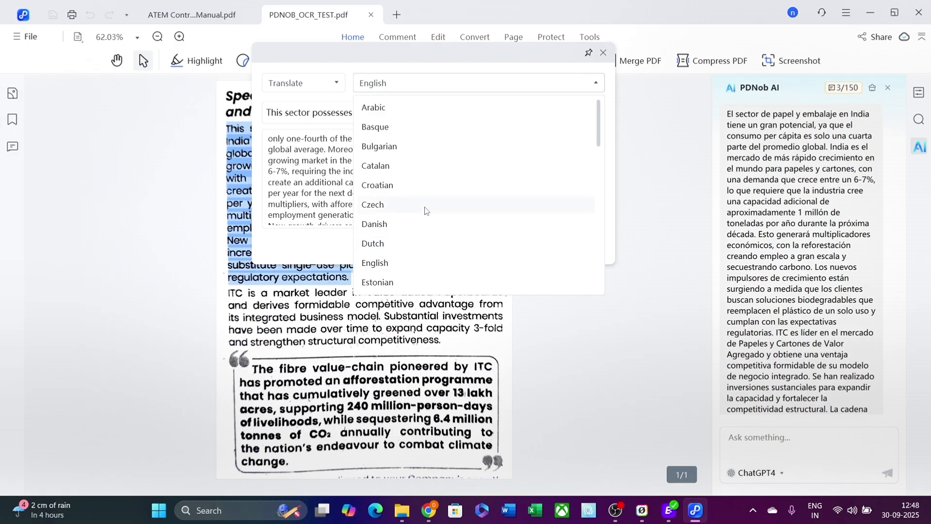
pyautogui.scroll(-4, 426, 210)
pyautogui.scroll(3, 420, 235)
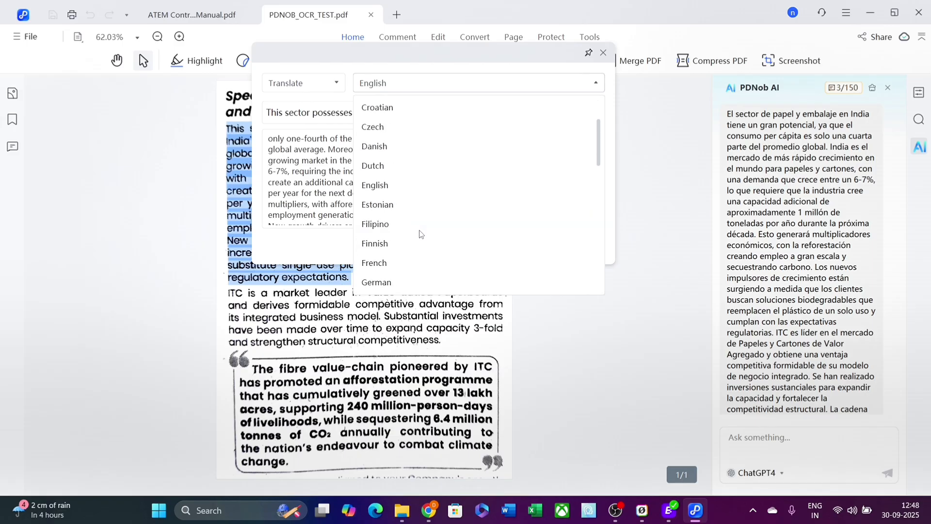
pyautogui.scroll(2, 413, 184)
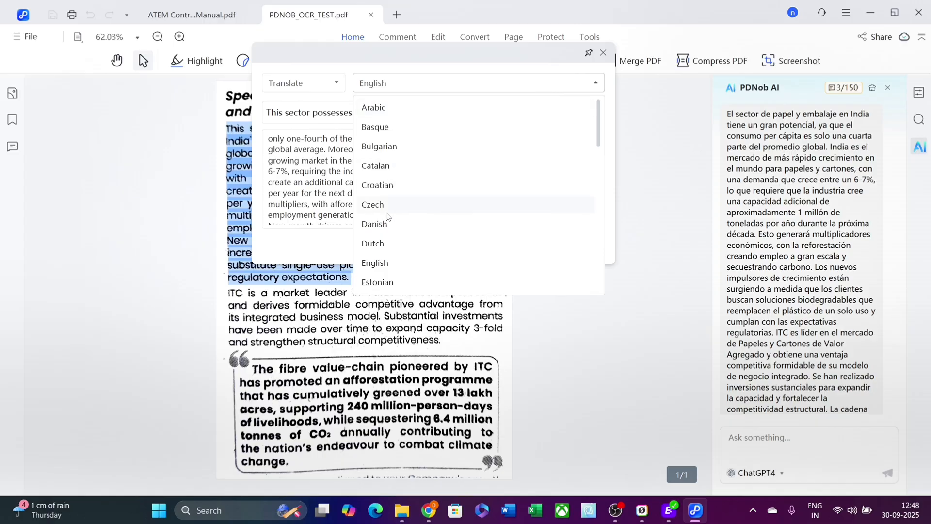
pyautogui.scroll(-2, 424, 157)
pyautogui.scroll(-10, 426, 169)
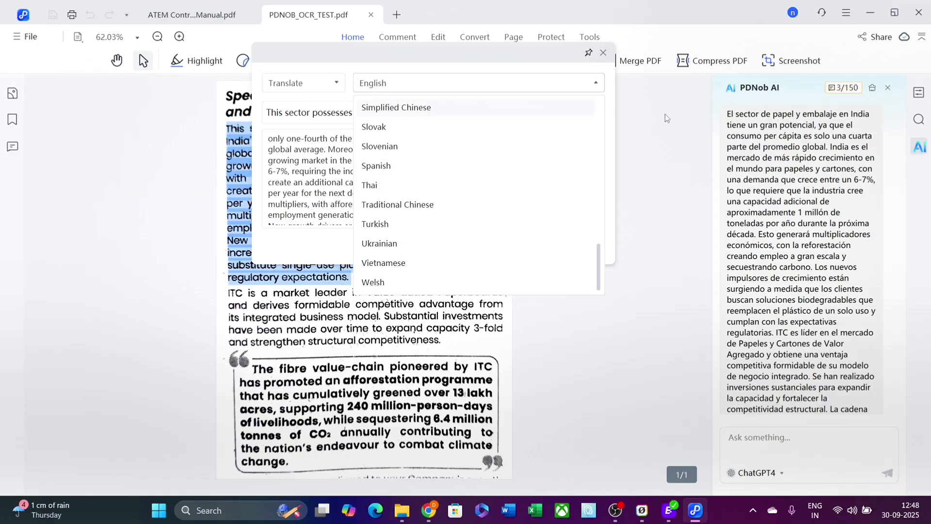
pyautogui.click(634, 113)
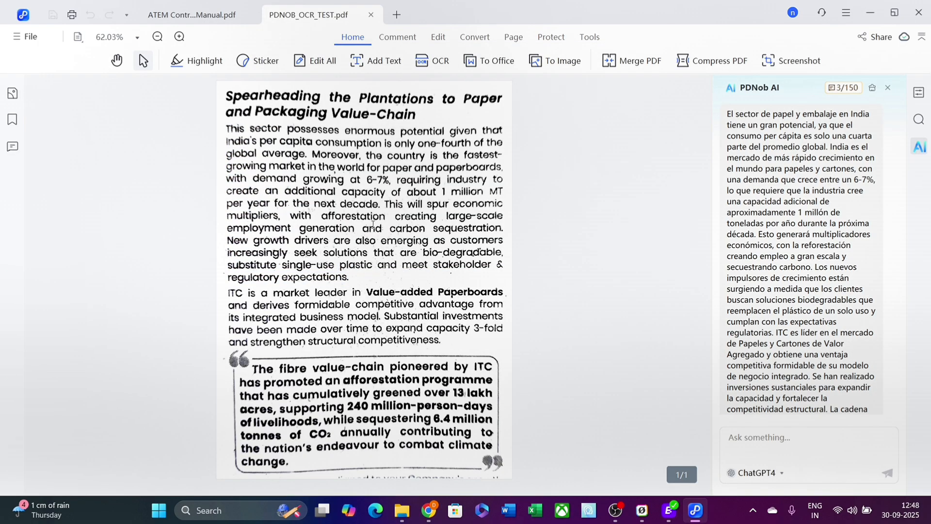